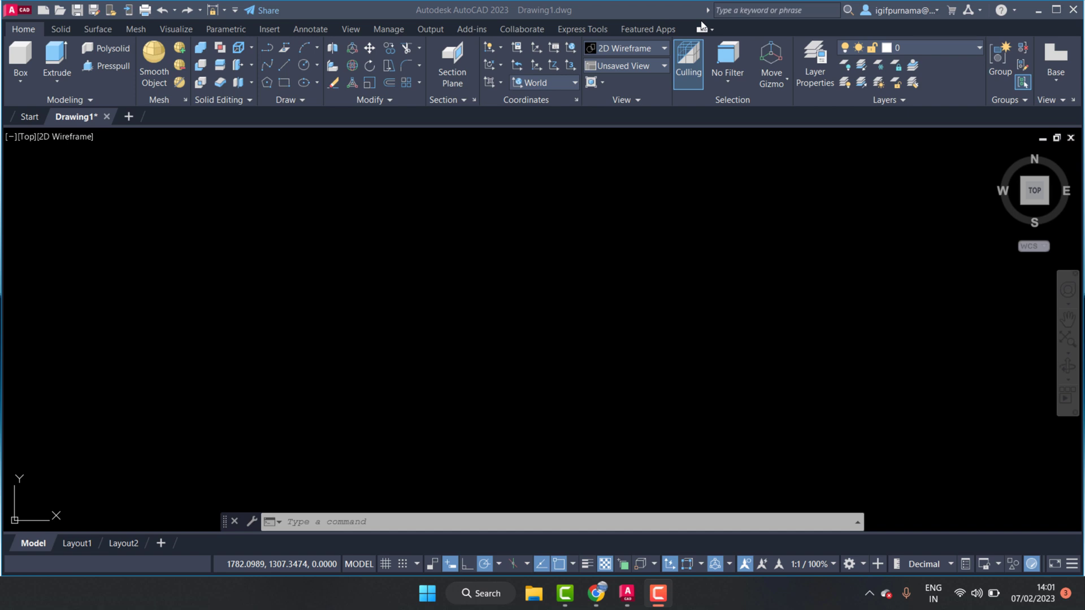
Step: Start a line at a picked point with a 50-unit horizontal segment
click(286, 66)
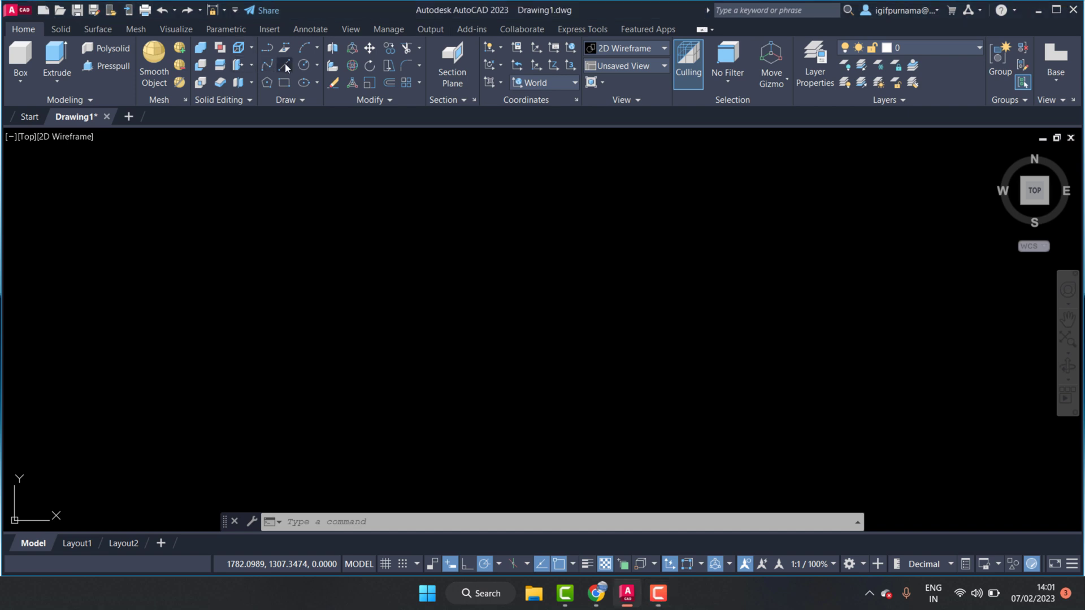
click(285, 65)
click(447, 247)
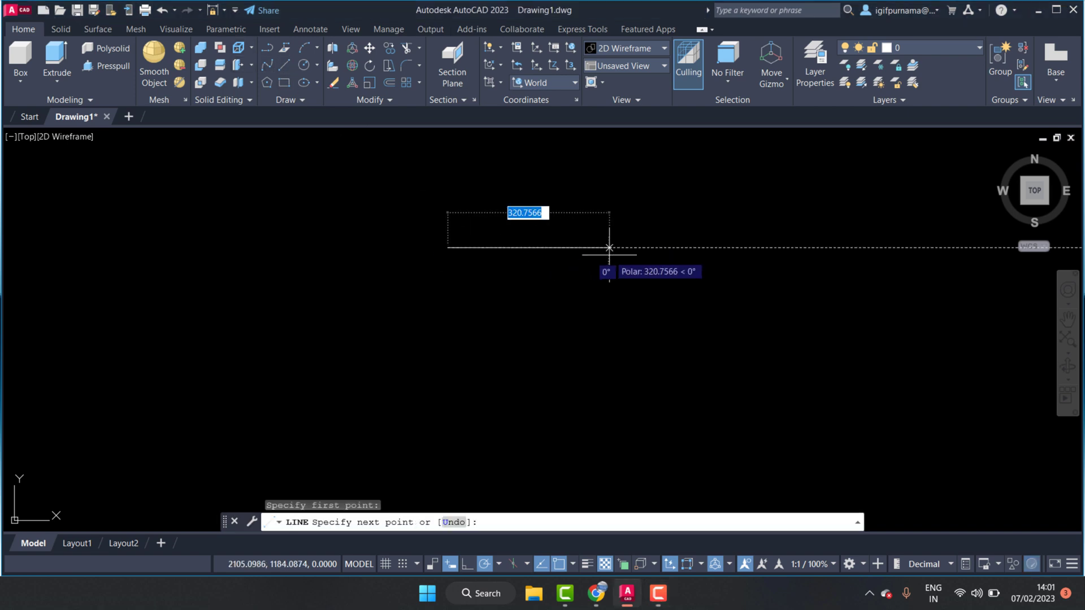
text(50)
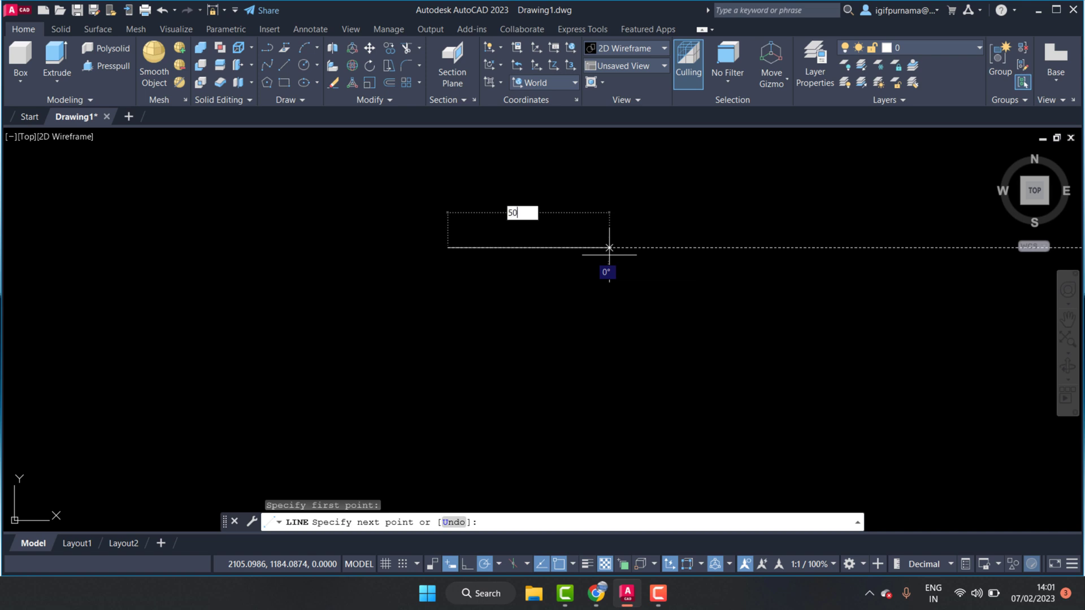
key(Return)
Step: Continue the line 100 units straight down and end it
scroll(456, 240, up, 5)
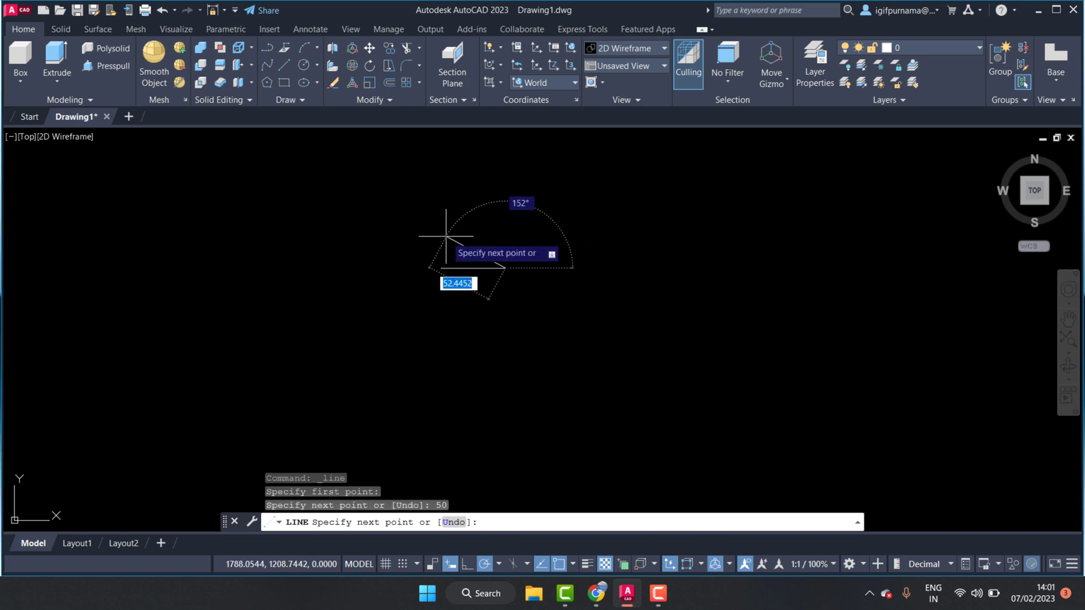
scroll(582, 297, up, 2)
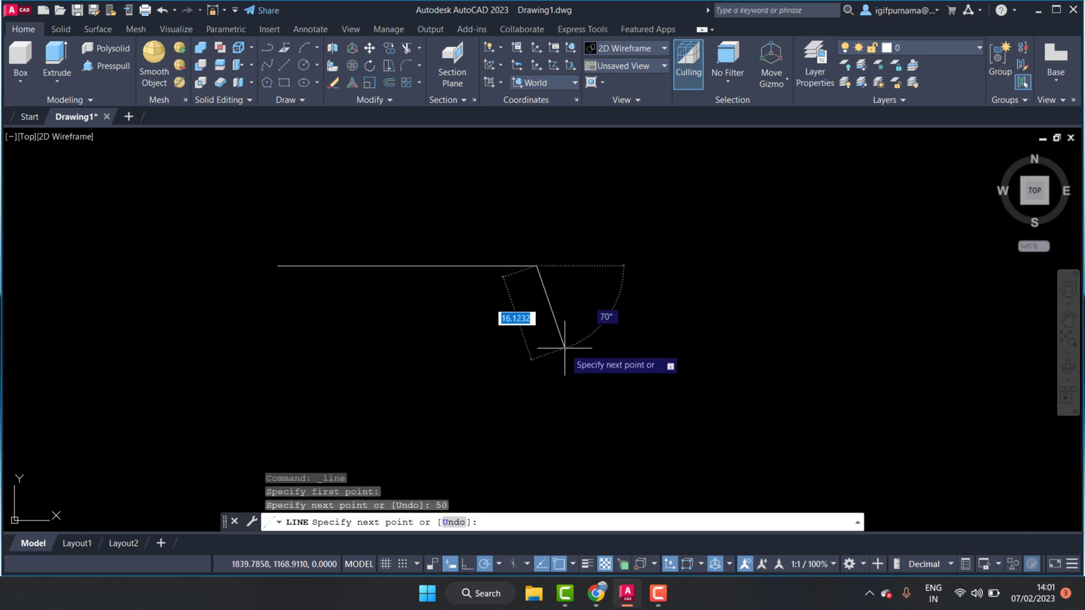
scroll(527, 218, down, 2)
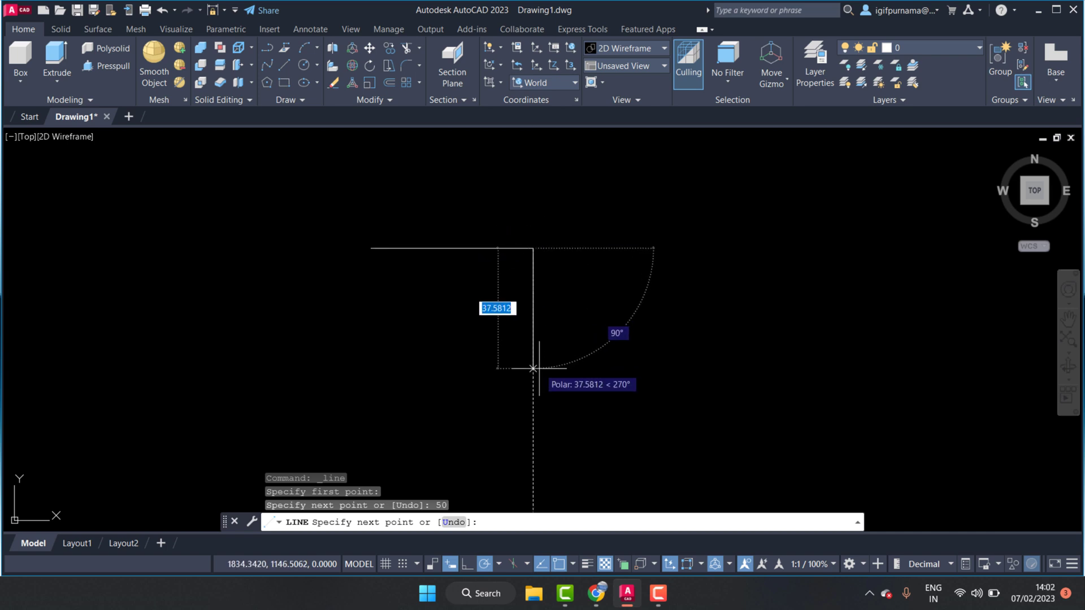
text(100)
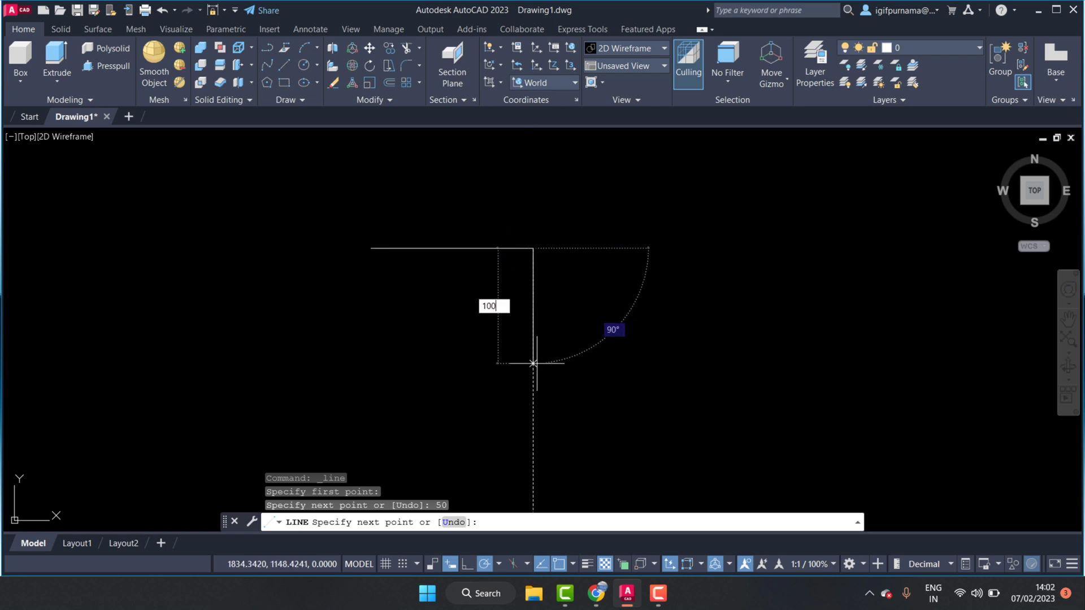
key(Return)
key(Return)
scroll(528, 226, down, 2)
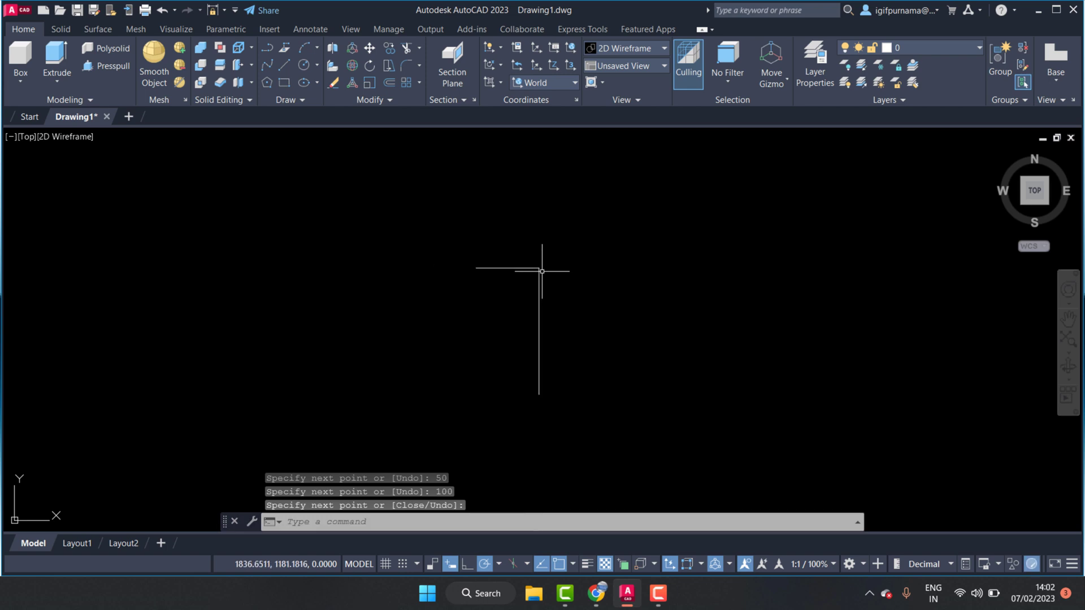
click(589, 341)
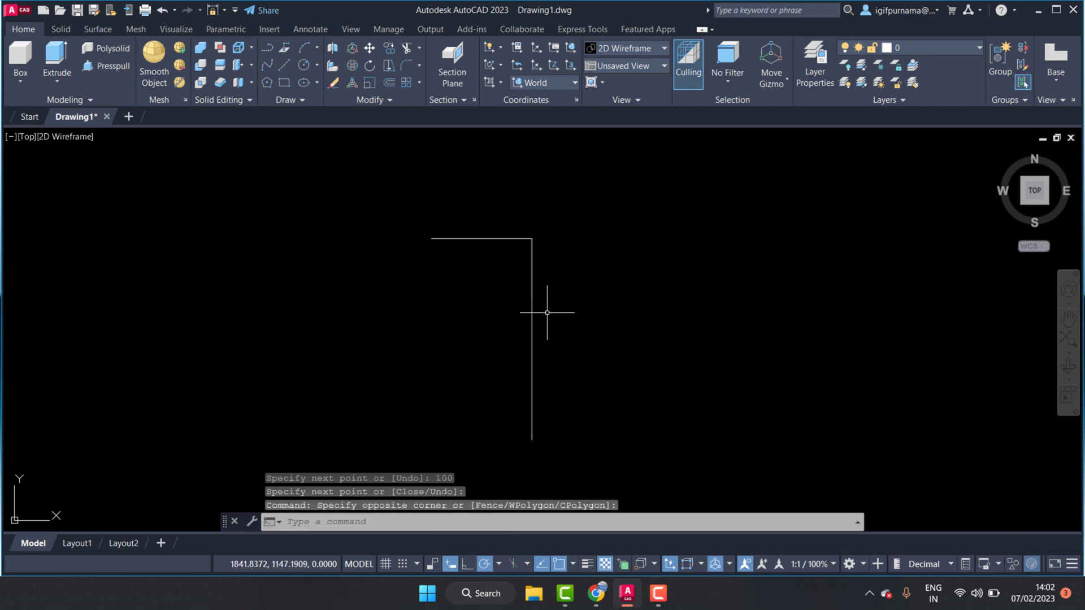
click(533, 302)
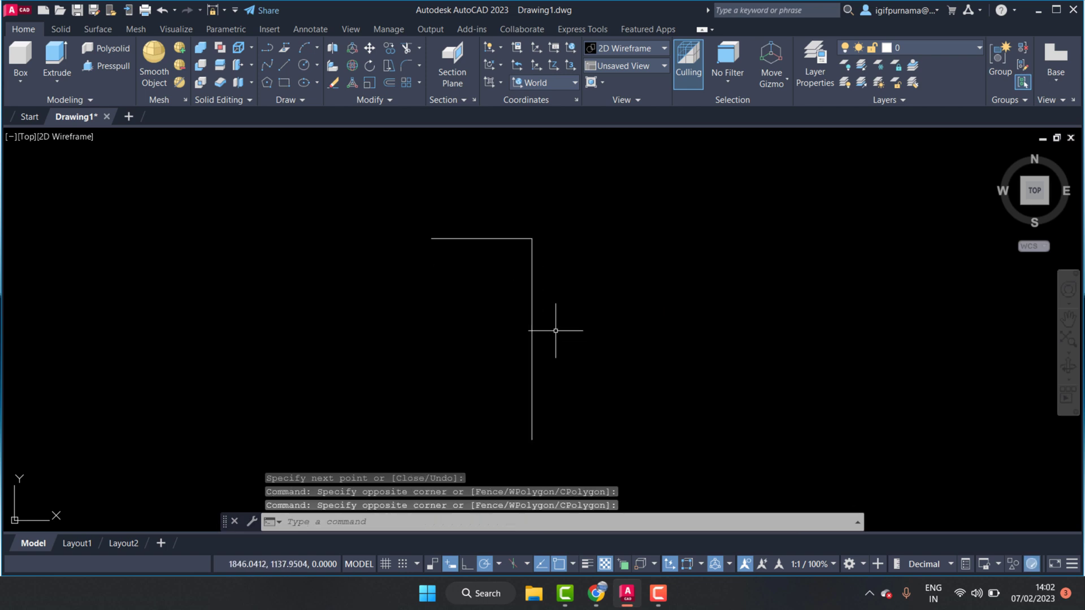
scroll(533, 214, up, 4)
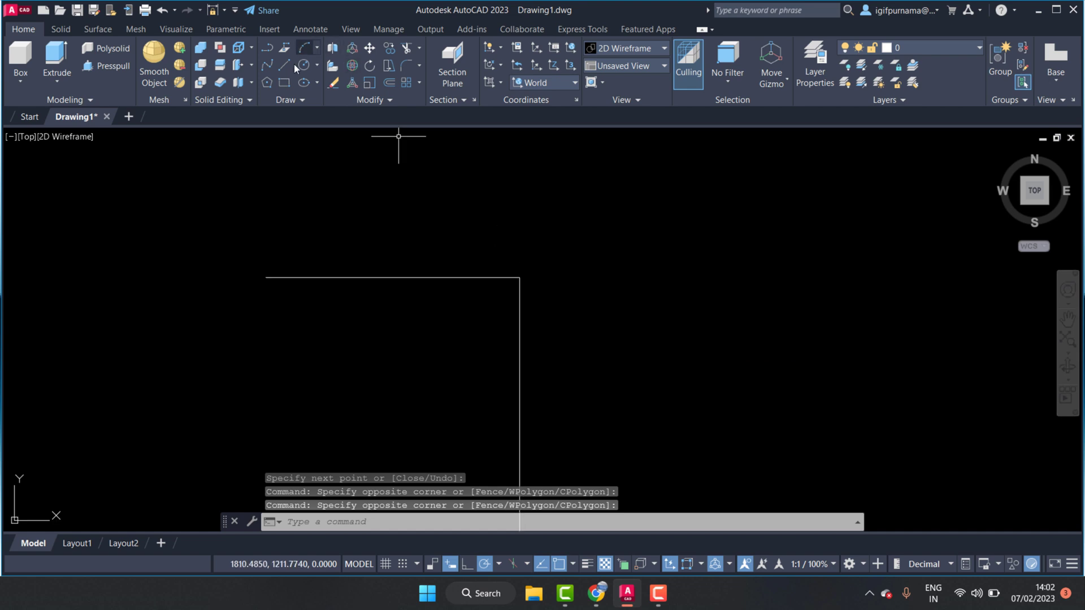
click(519, 277)
key(Escape)
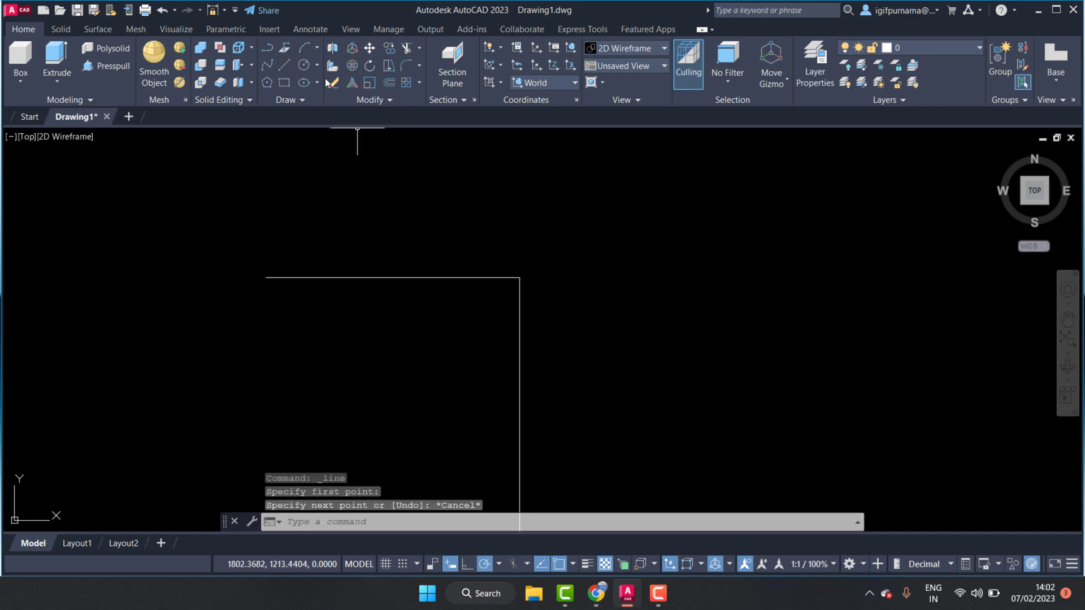
click(334, 82)
click(484, 338)
click(446, 224)
key(Return)
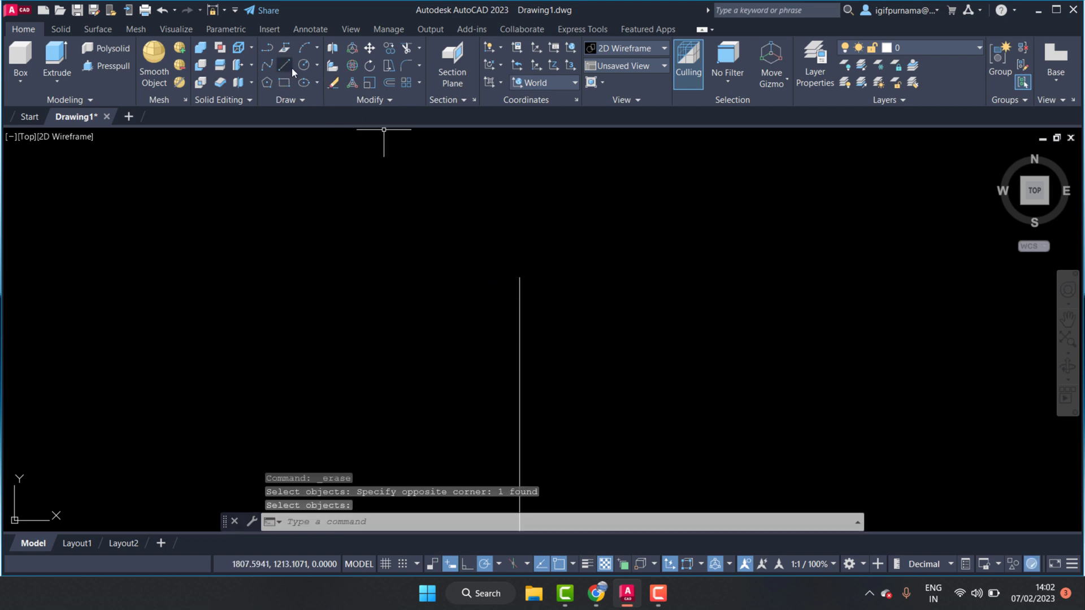
click(285, 65)
click(519, 277)
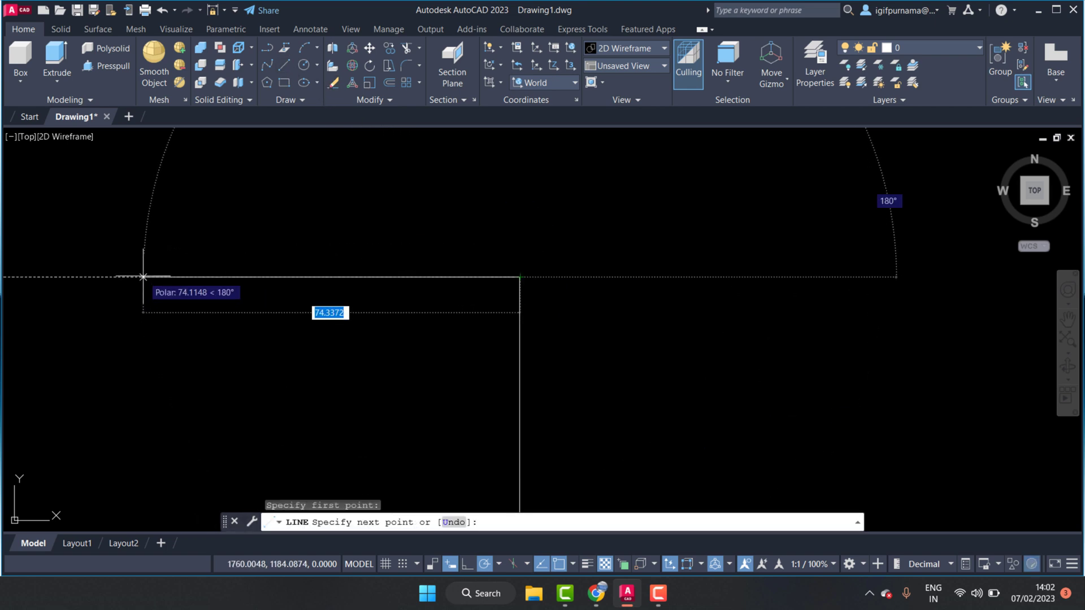
text(100)
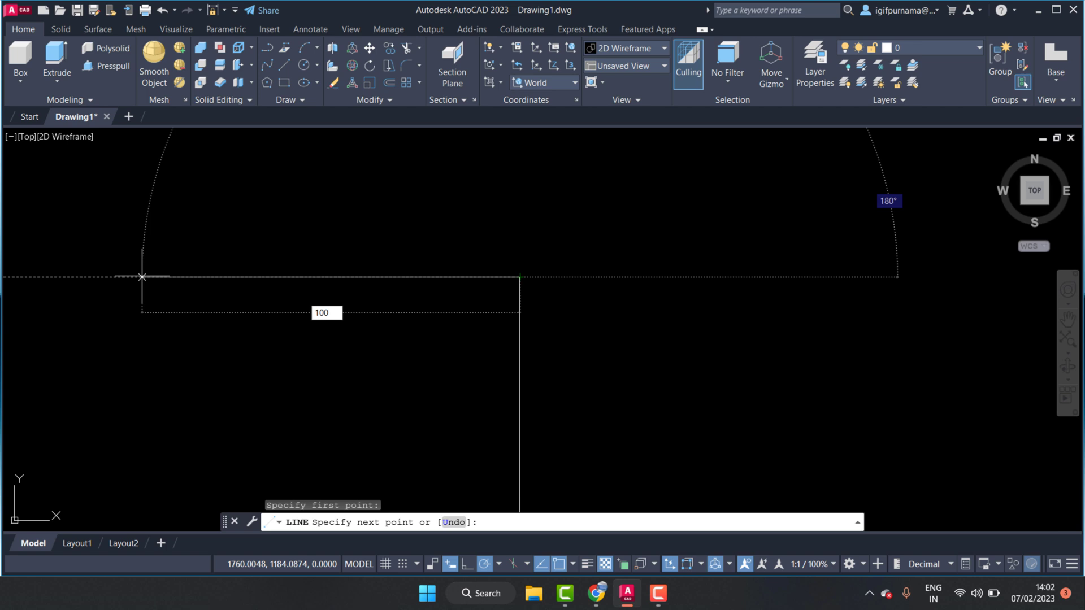
key(Return)
key(Return)
scroll(506, 235, down, 5)
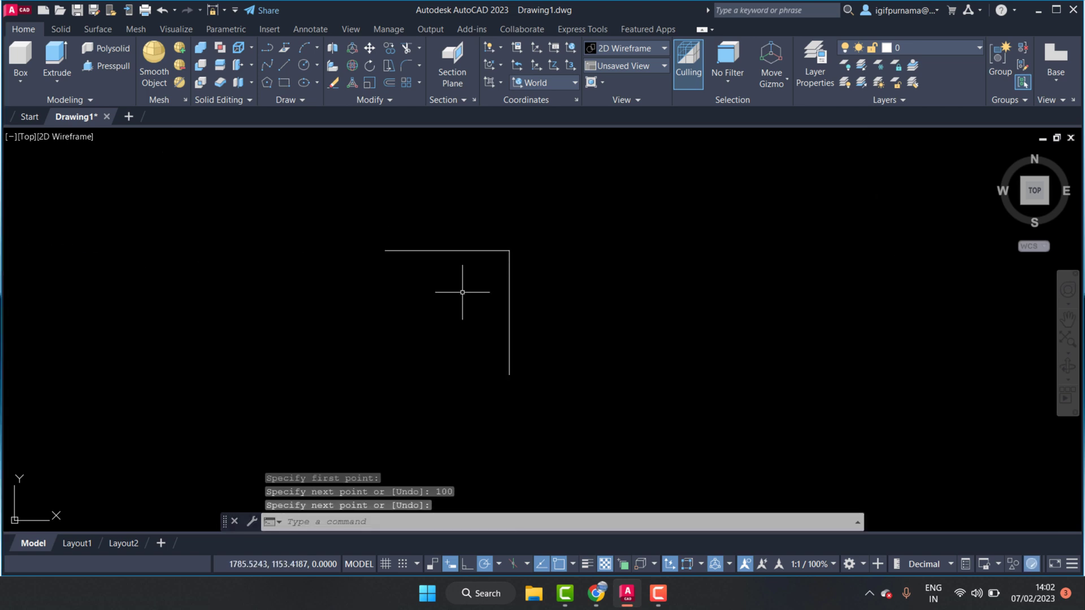
key(ctrl+z)
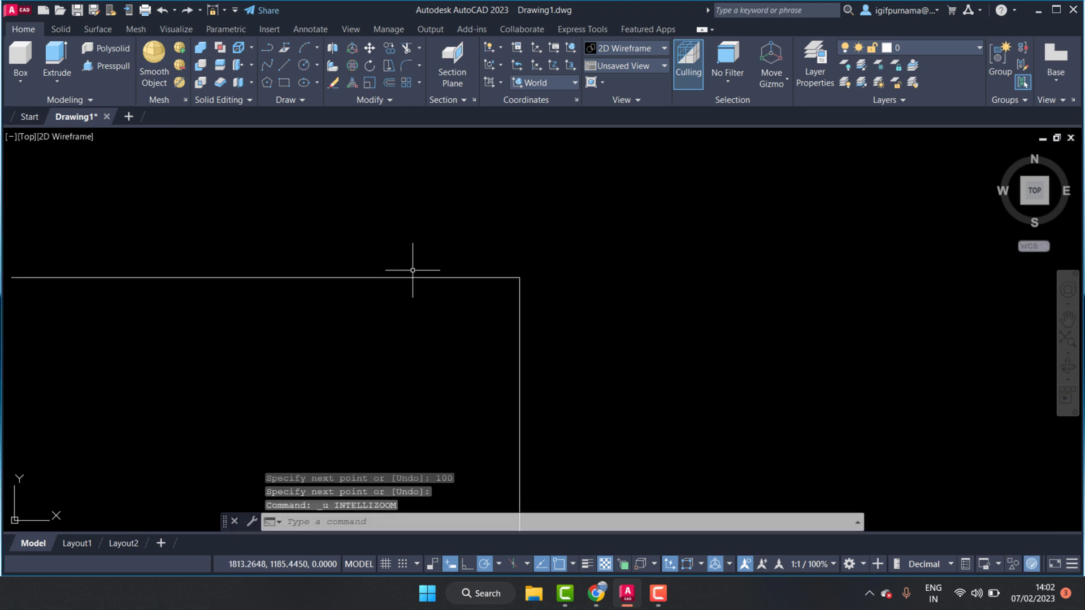
key(ctrl+z)
key(ctrl+z)
scroll(491, 240, down, 3)
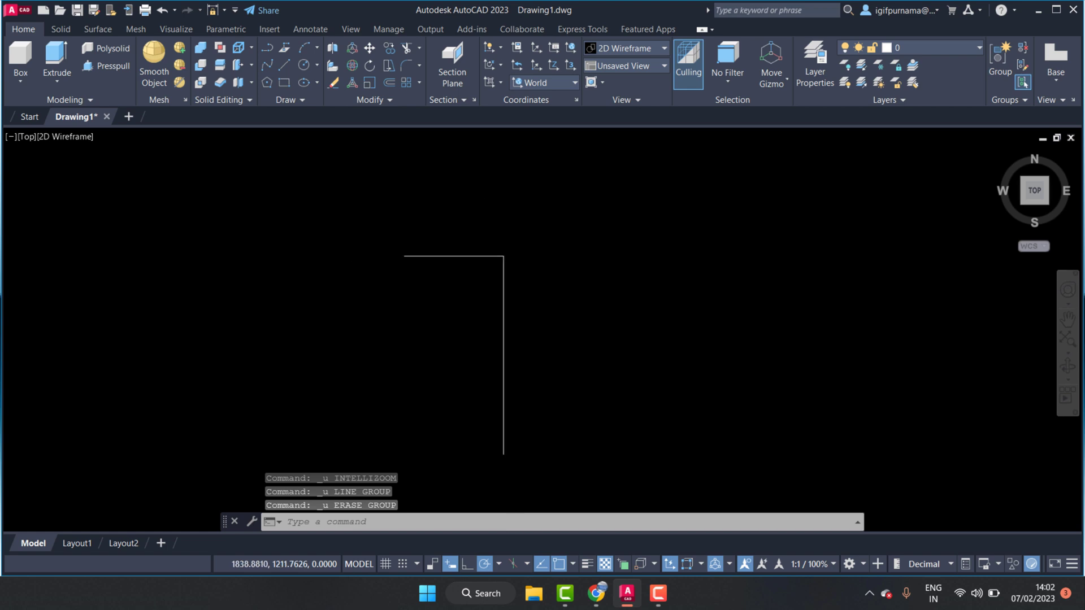
scroll(513, 204, up, 2)
scroll(513, 204, down, 4)
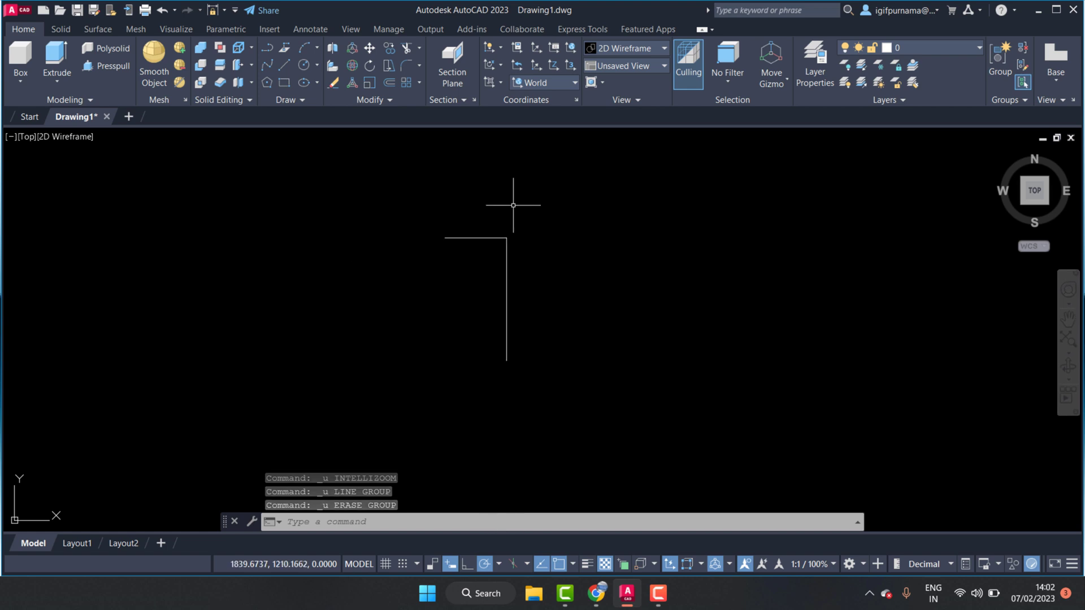
scroll(514, 206, up, 2)
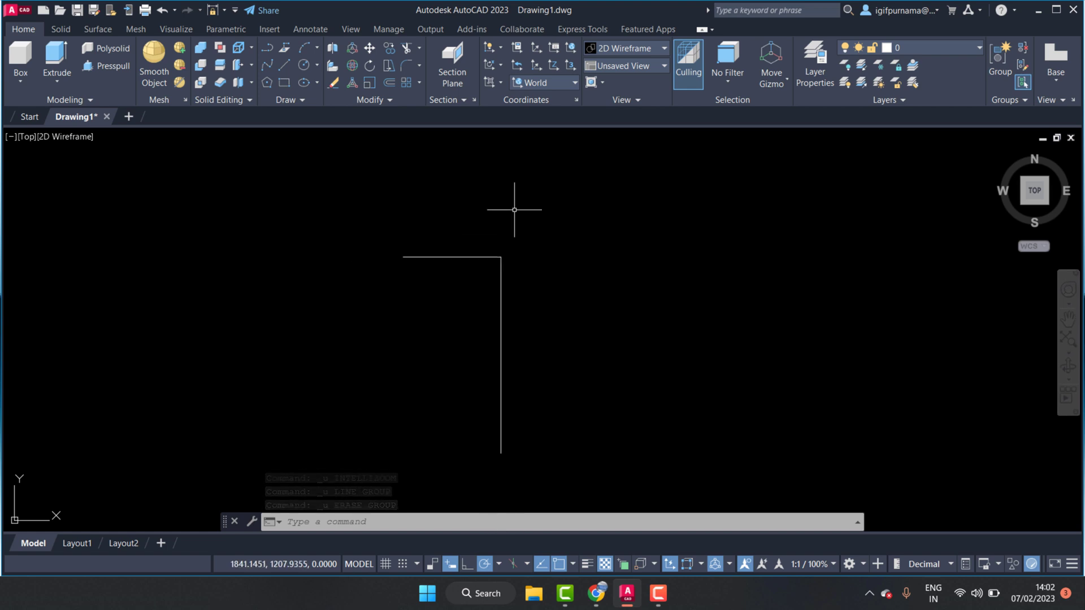
scroll(515, 210, up, 2)
scroll(515, 209, down, 2)
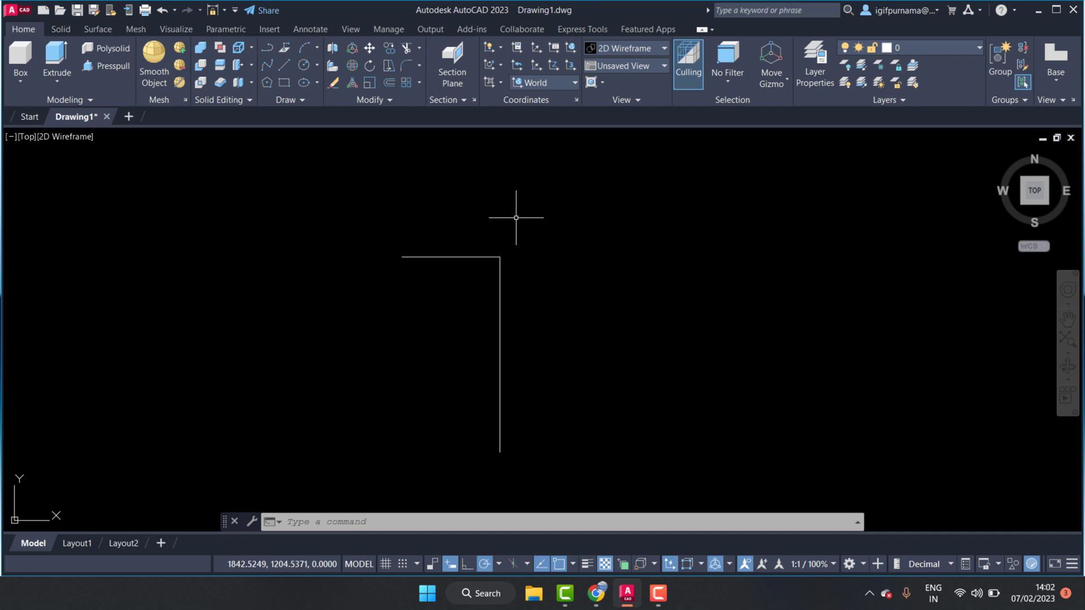
scroll(511, 226, down, 4)
scroll(510, 234, up, 7)
scroll(515, 231, up, 5)
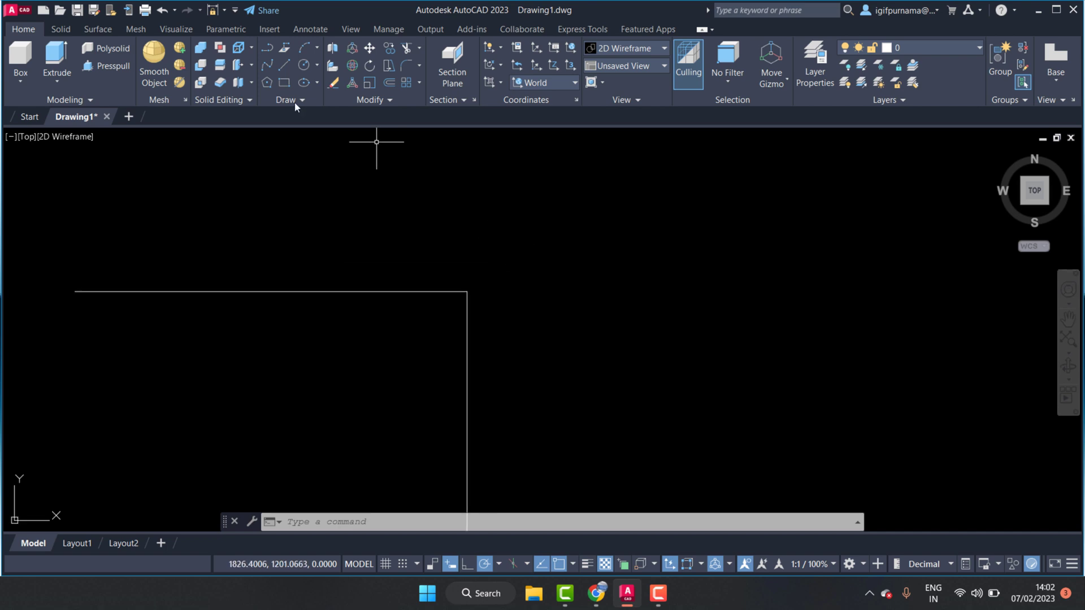
Step: Draw a 5-unit line rising straight up from the corner of the L
click(285, 65)
click(467, 291)
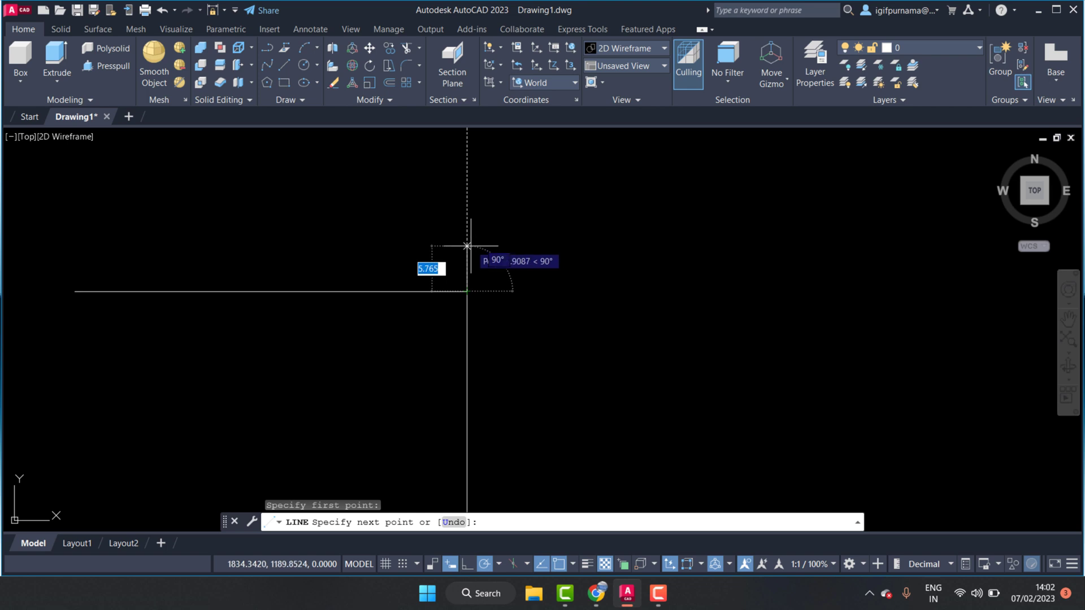
text(5)
key(Return)
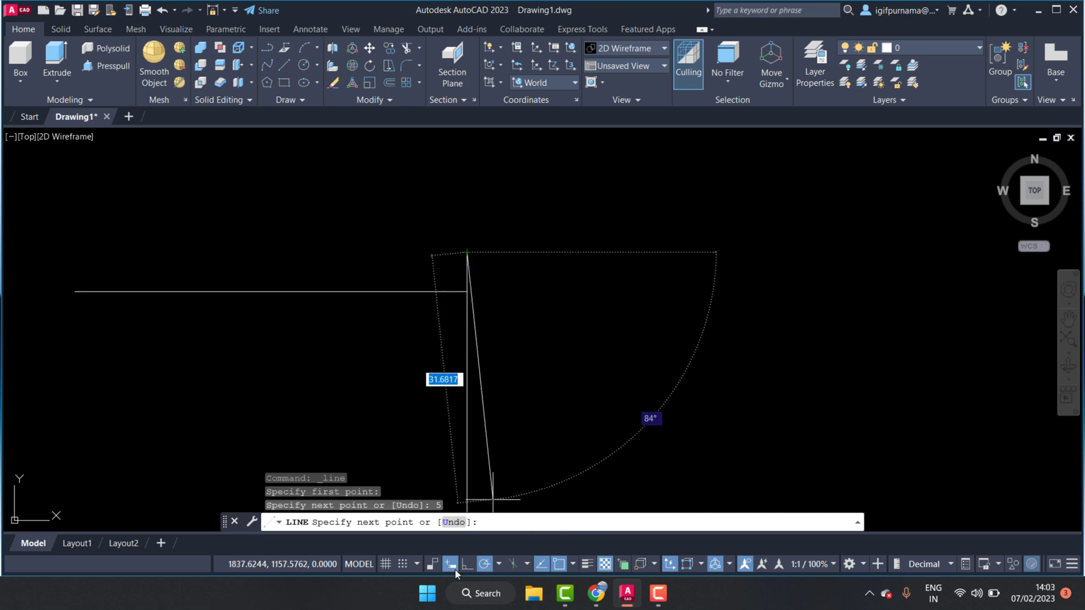
Step: Set polar tracking to 45° and continue the line 10 units at 45°
click(525, 565)
click(498, 563)
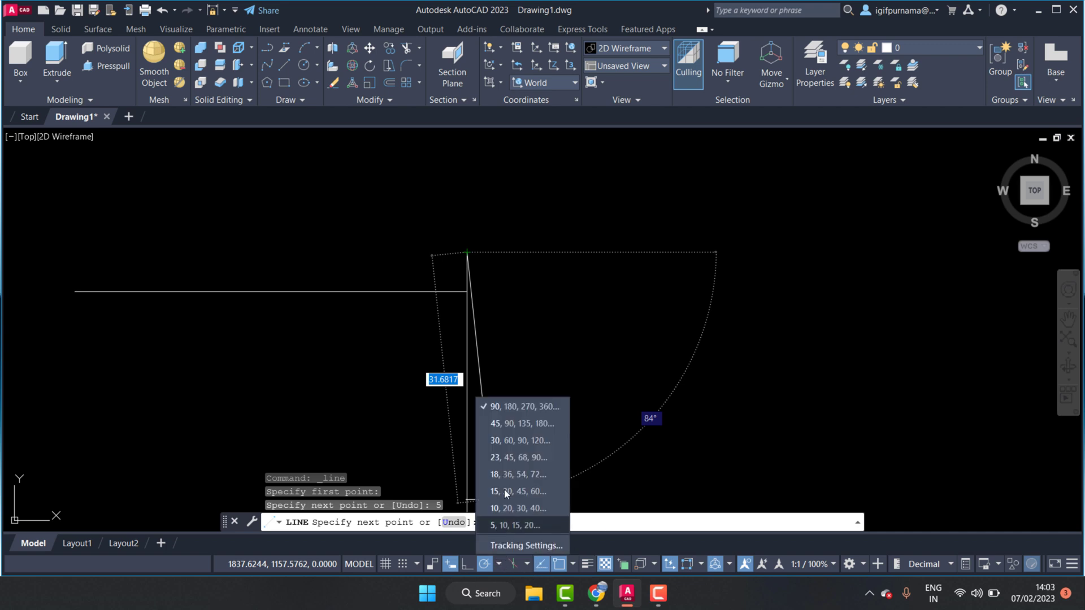
click(506, 425)
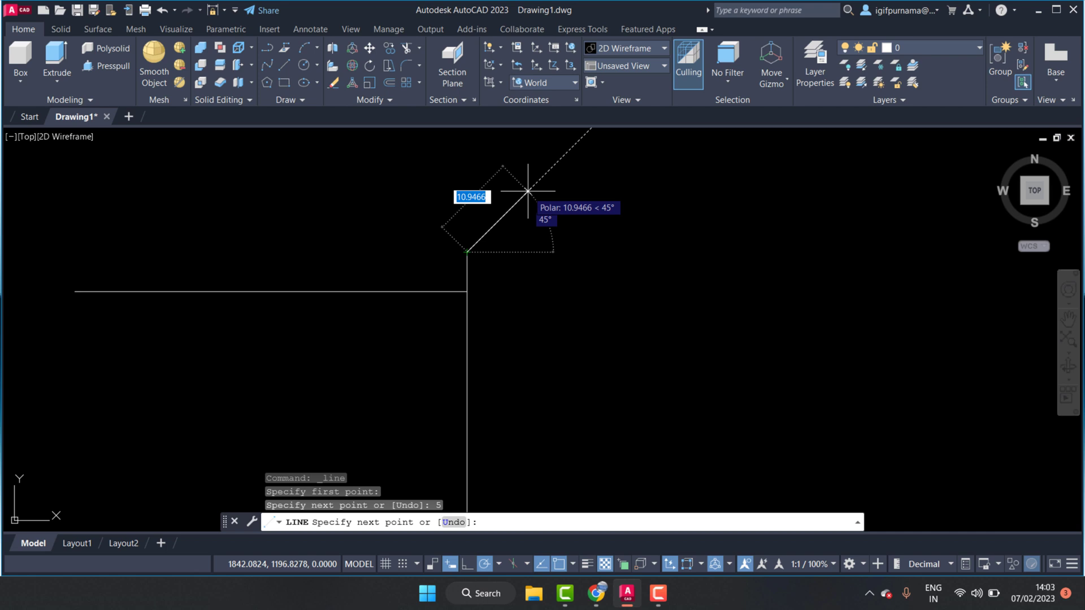
text(10)
key(Return)
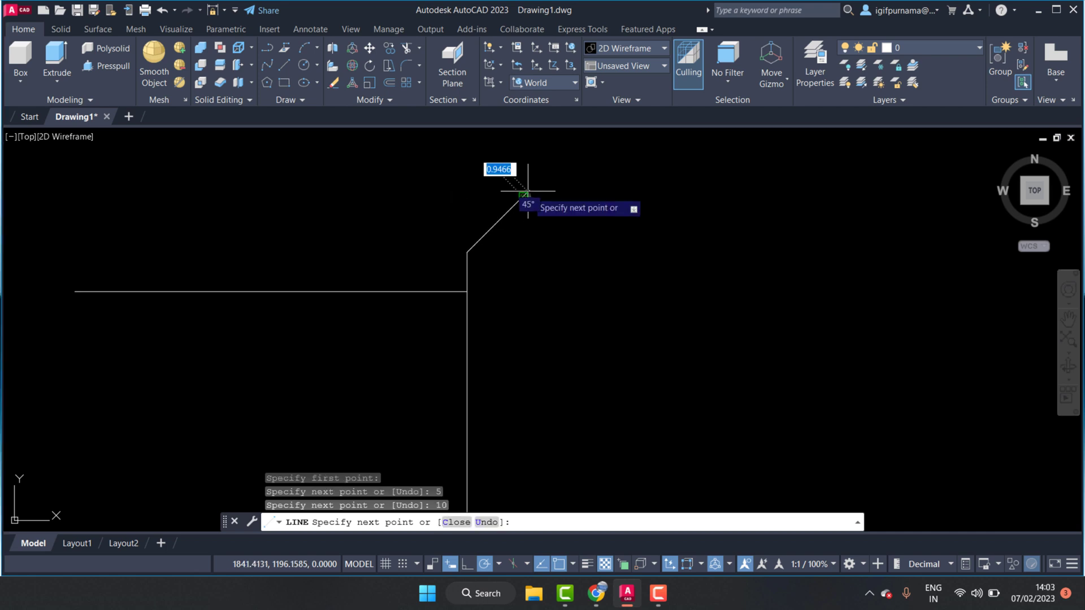
key(Return)
Step: Recheck the polar angle choices and zoom around the new angled line
click(500, 557)
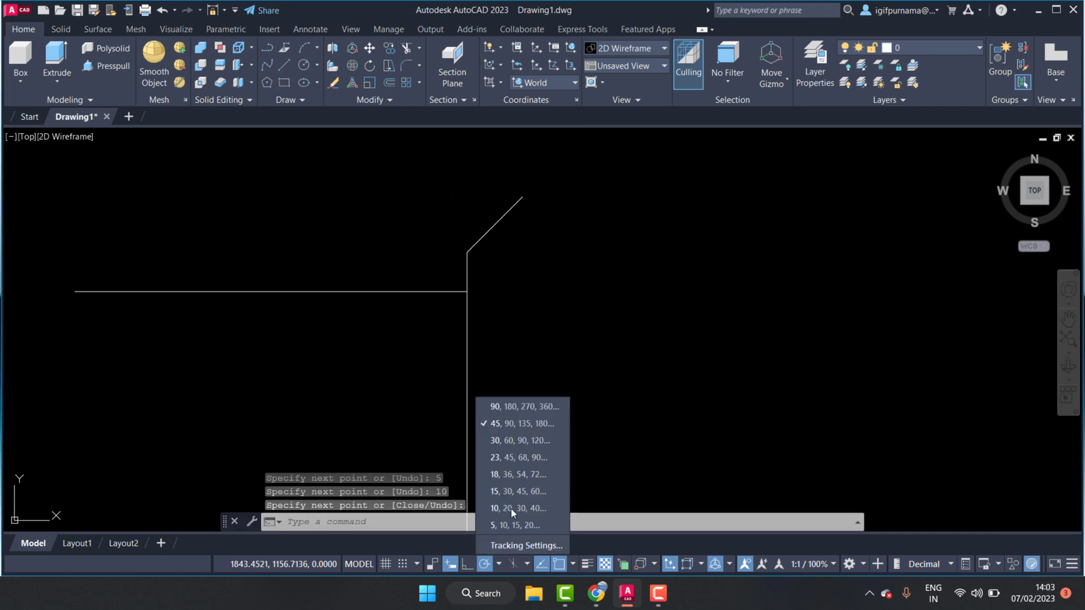
click(511, 403)
scroll(551, 275, down, 4)
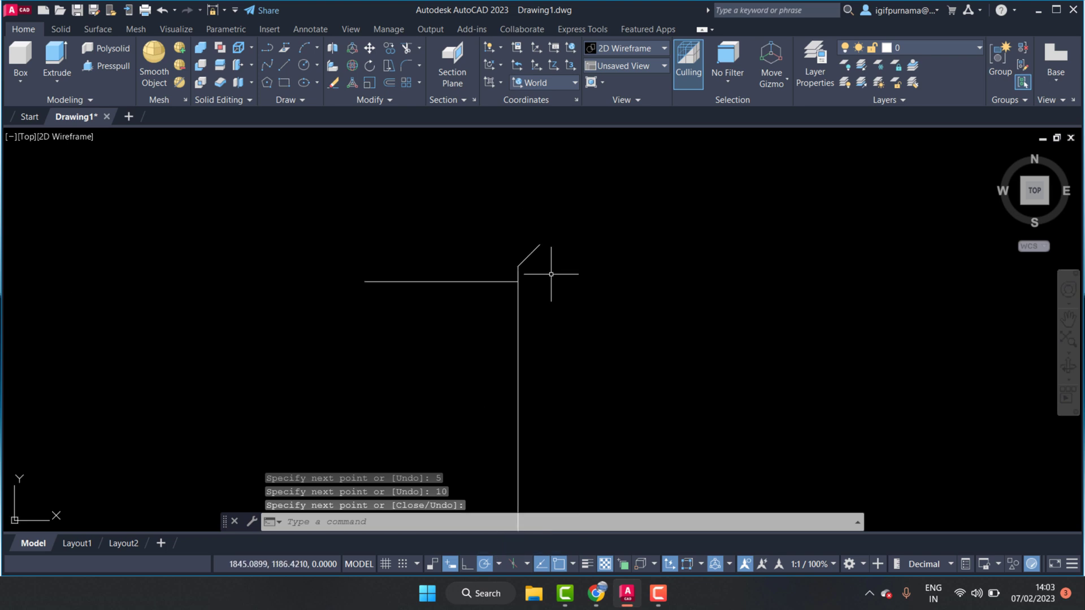
scroll(516, 269, down, 4)
scroll(517, 269, up, 4)
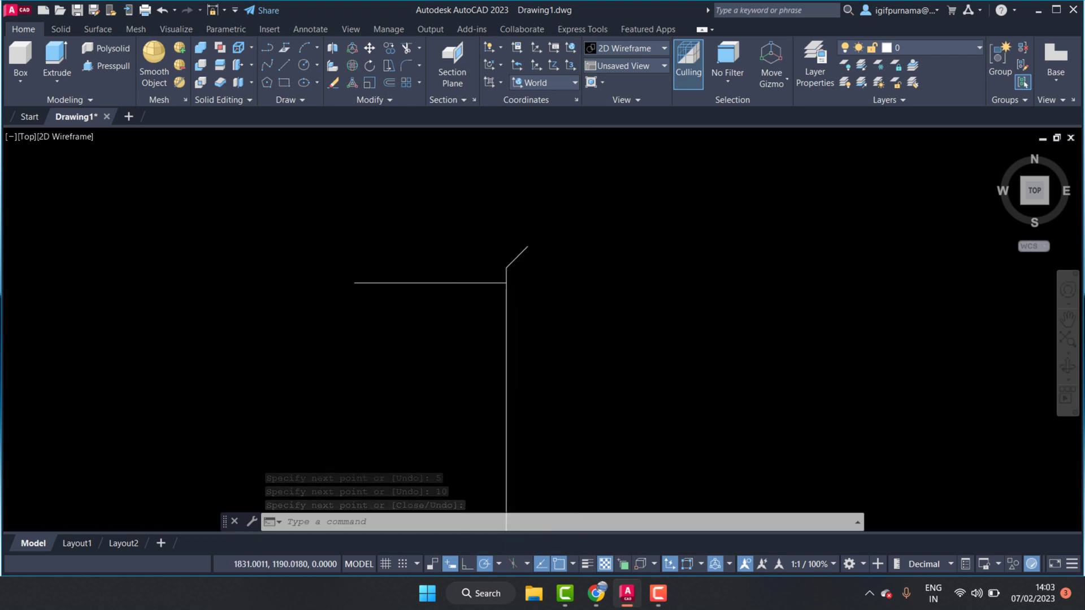
scroll(504, 303, up, 4)
scroll(519, 291, up, 1)
scroll(516, 290, down, 2)
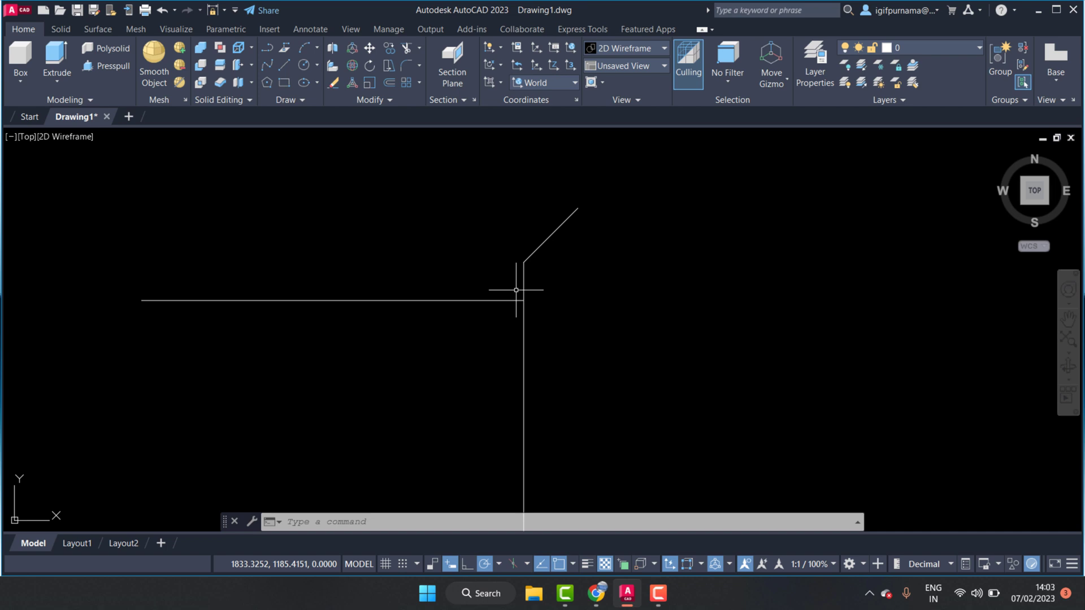
click(284, 65)
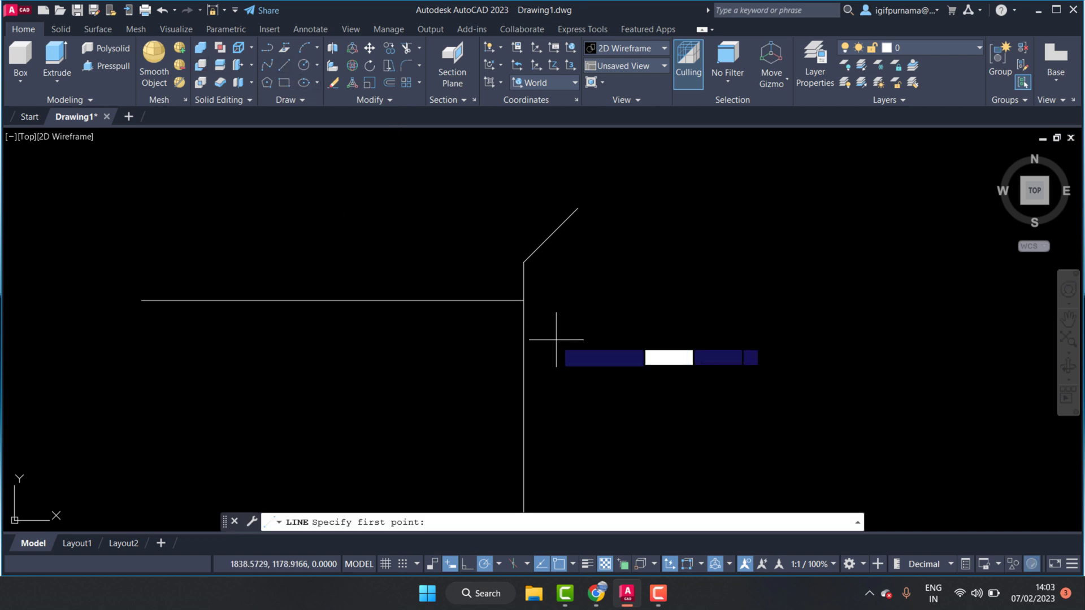
Step: Draw a stepped line from the intersection: 10 across, 5 down, to the profile's left end
click(523, 300)
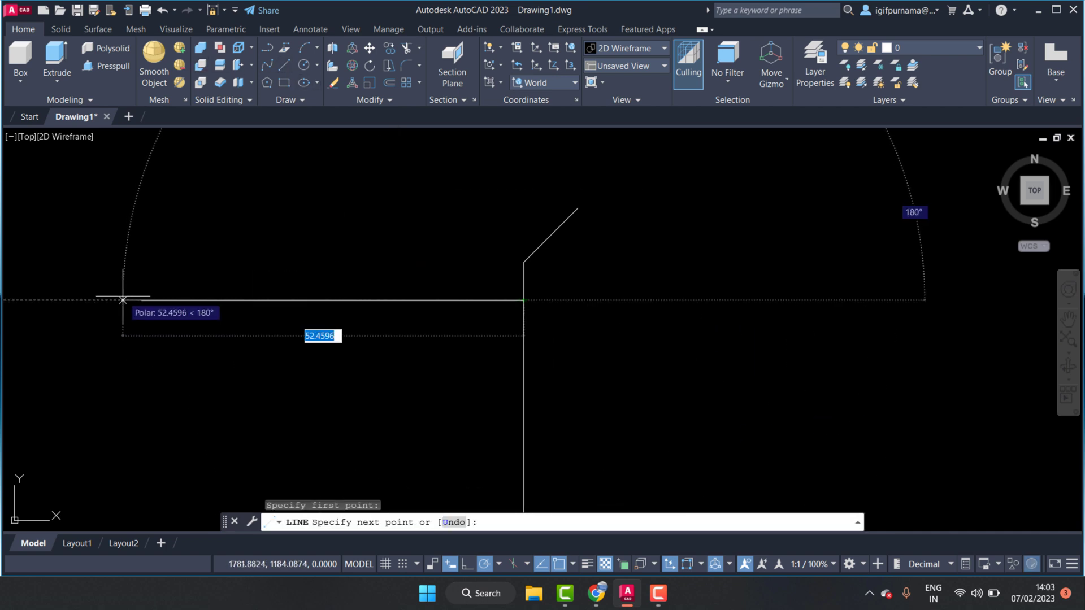
text(10)
key(Return)
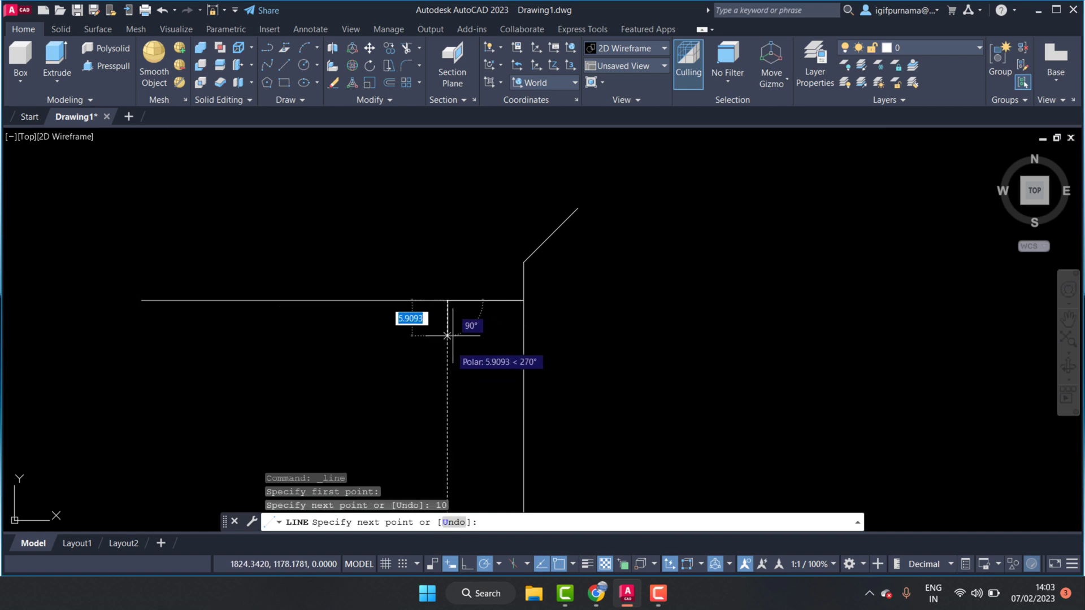
text(5)
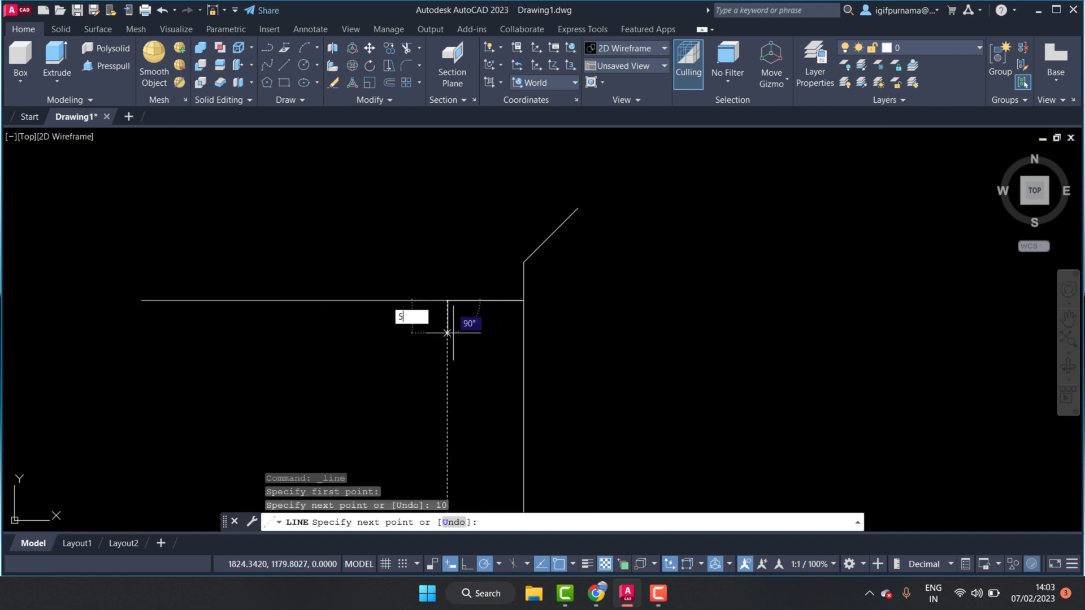
key(Return)
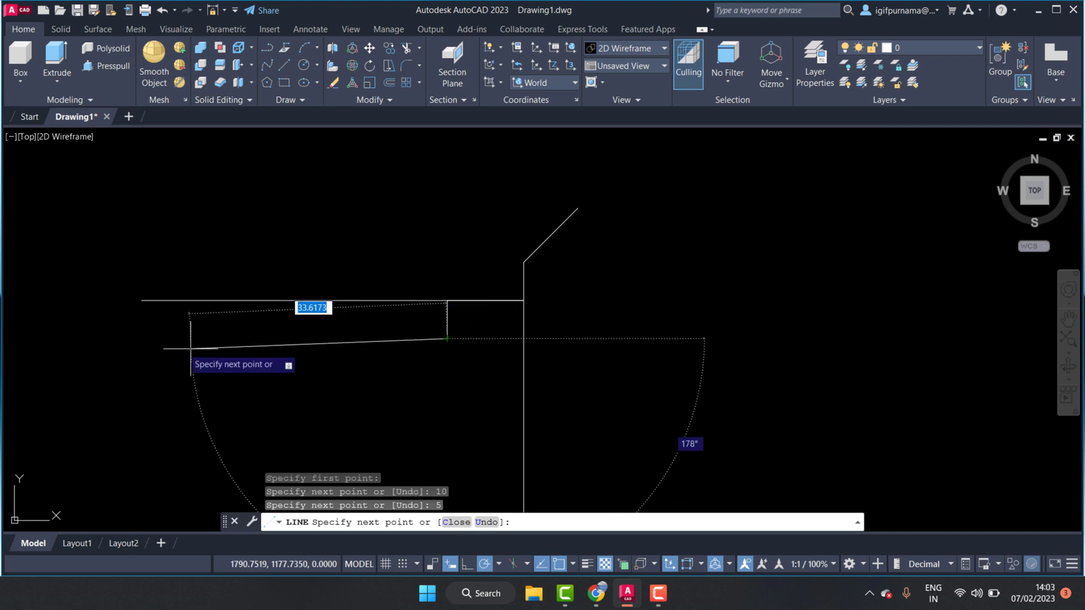
click(142, 339)
right_click(155, 351)
click(170, 351)
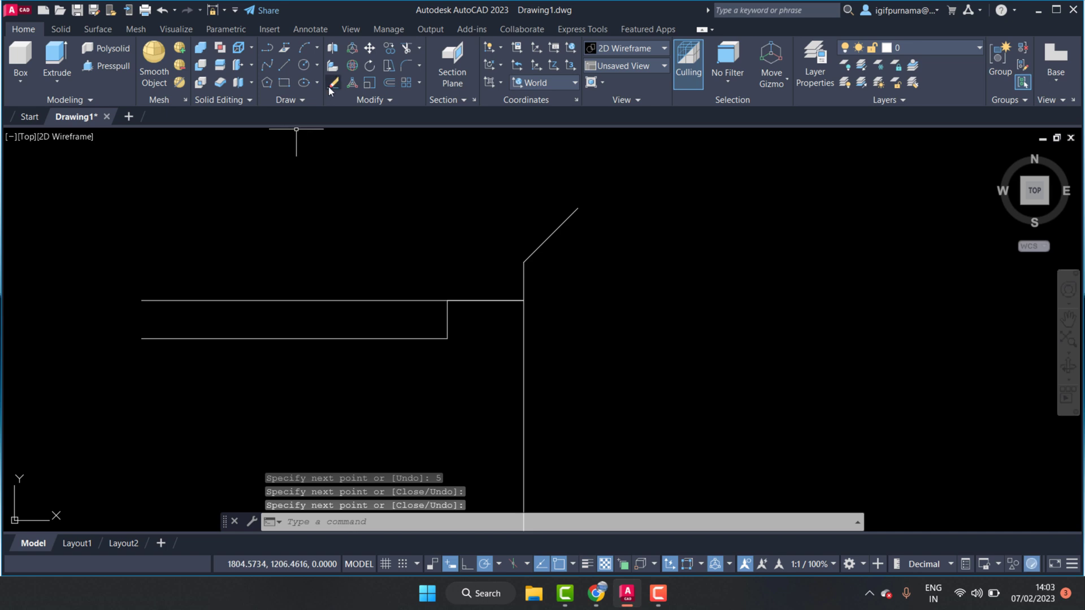
Step: Erase the leftover upper horizontal line
click(332, 83)
click(371, 322)
click(351, 282)
key(Return)
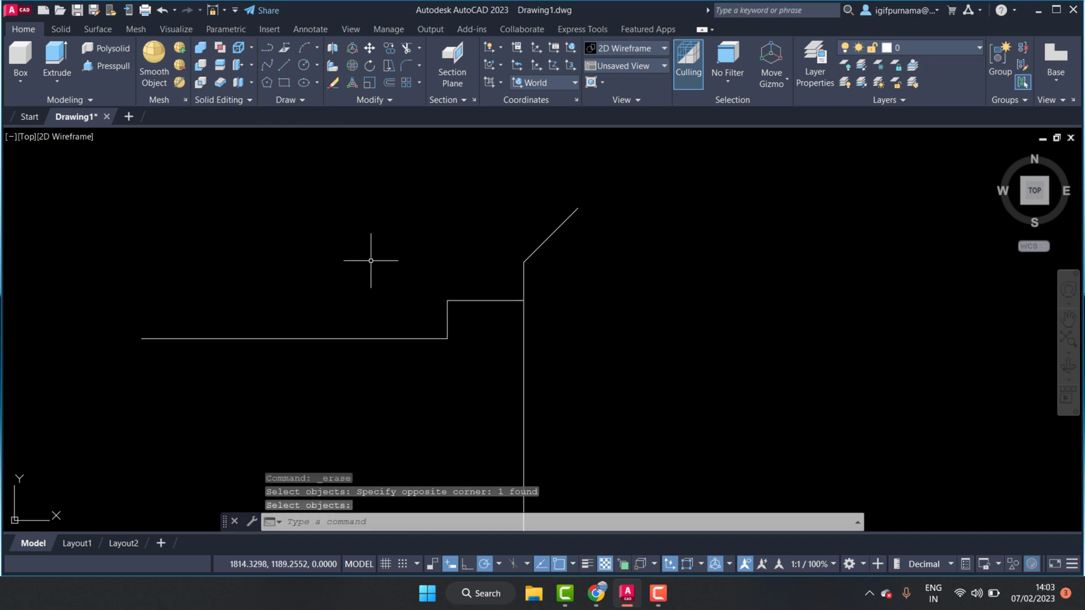
scroll(476, 261, down, 2)
scroll(460, 297, up, 4)
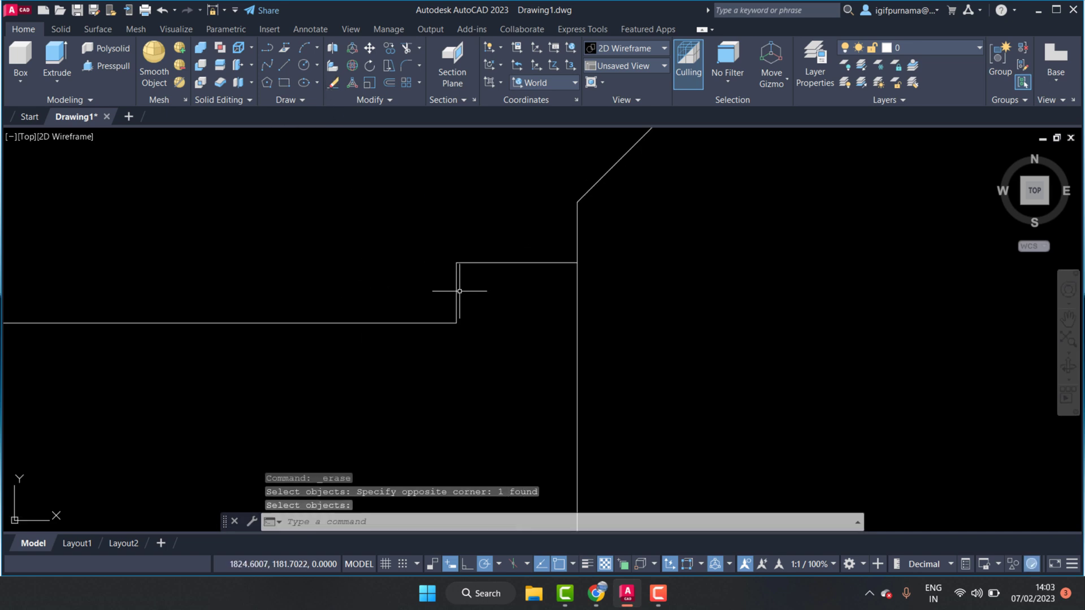
Step: Fillet the step's lower and upper corners with radius 2
click(405, 66)
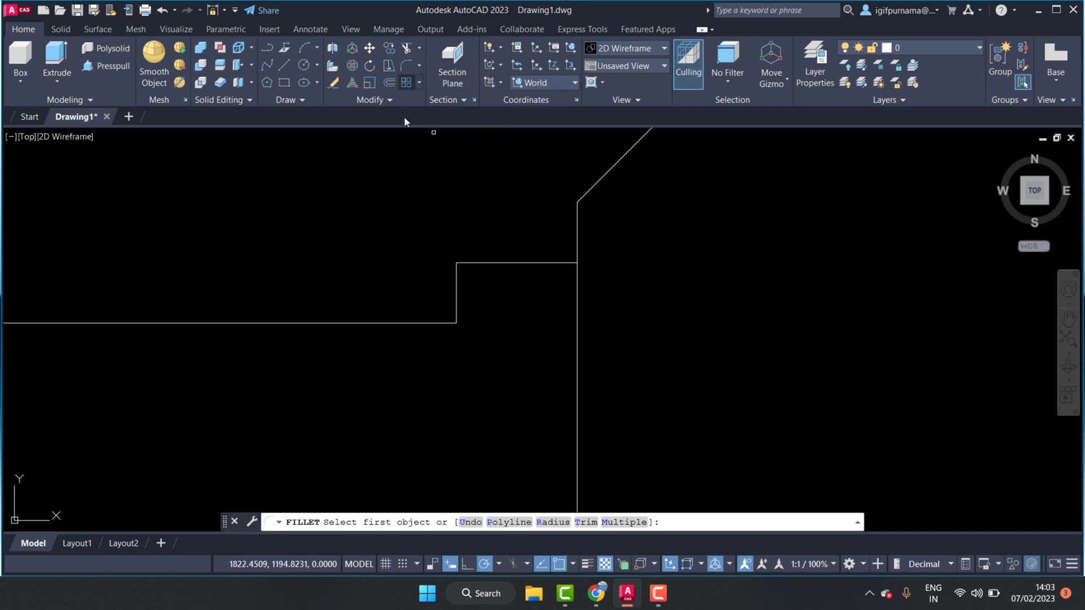
text(r)
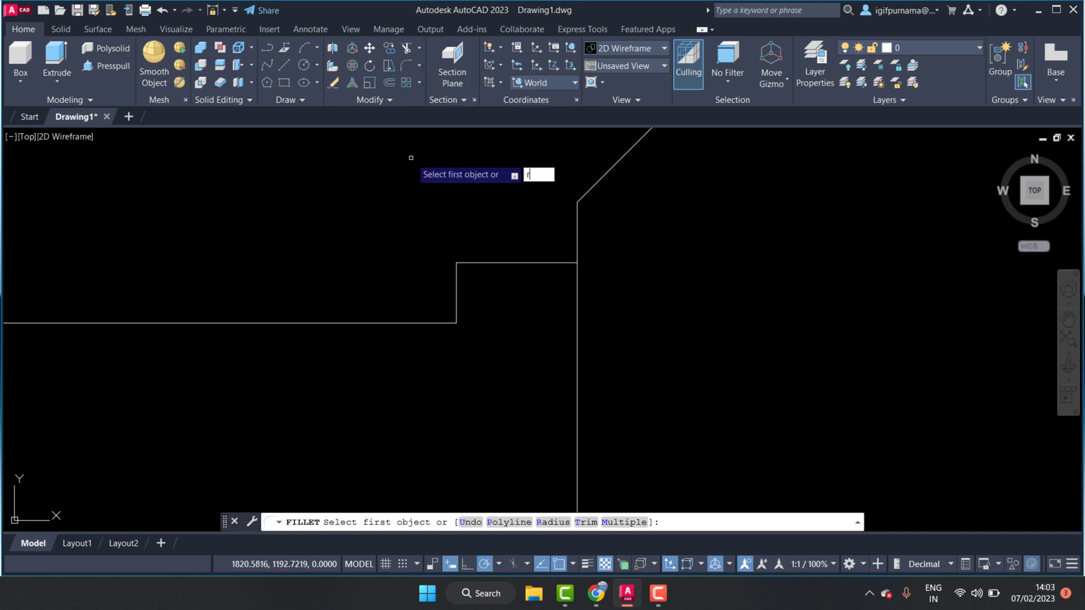
key(Return)
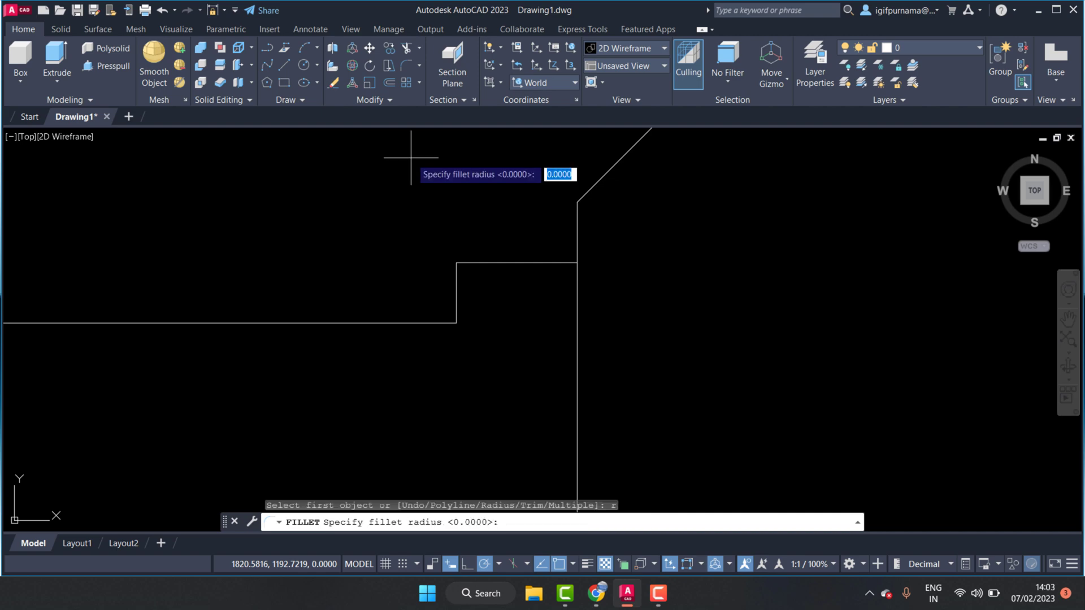
text(2)
key(Return)
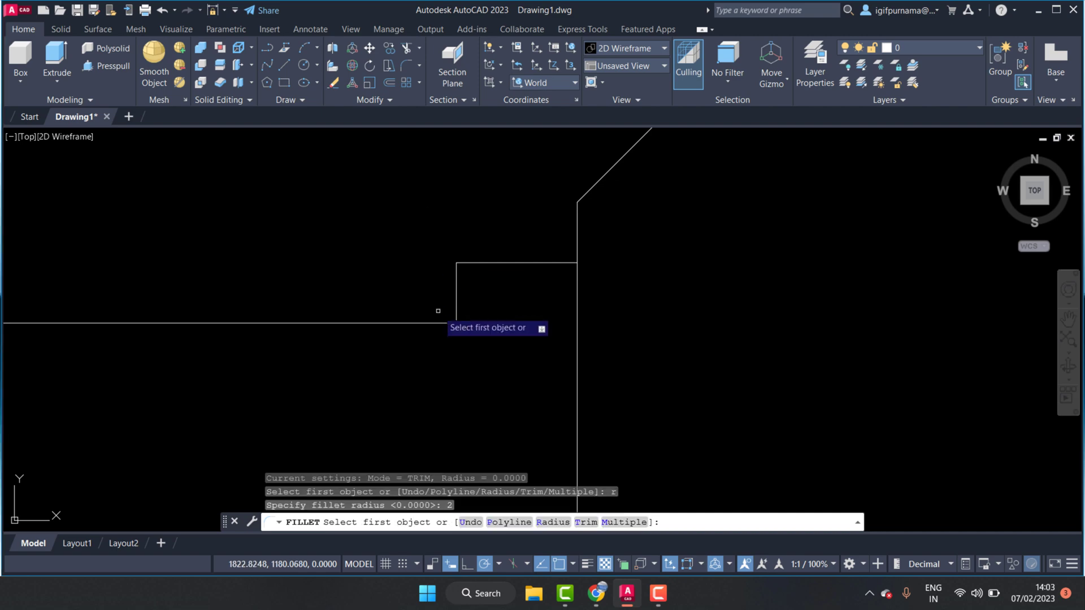
click(440, 323)
click(458, 298)
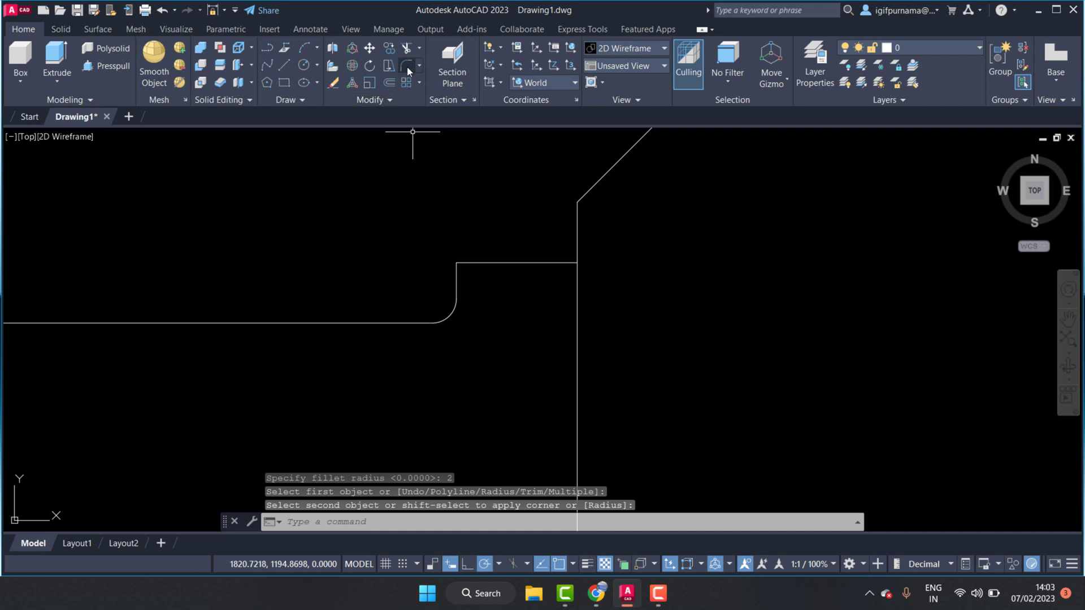
key(Return)
click(457, 280)
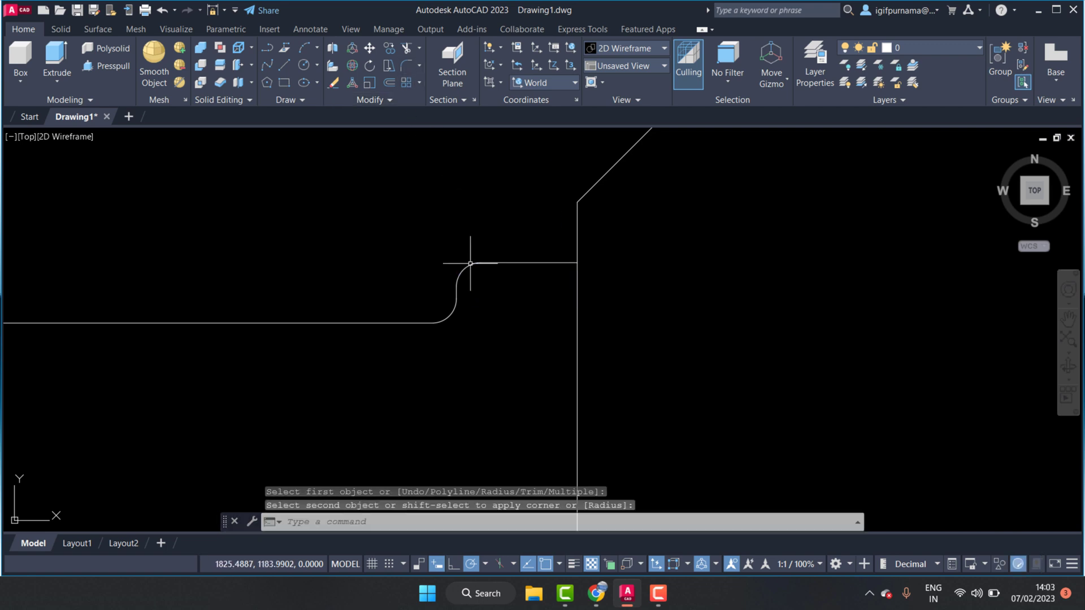
Step: Fillet the two corners at the tall vertical line with radius 2
click(405, 67)
click(568, 263)
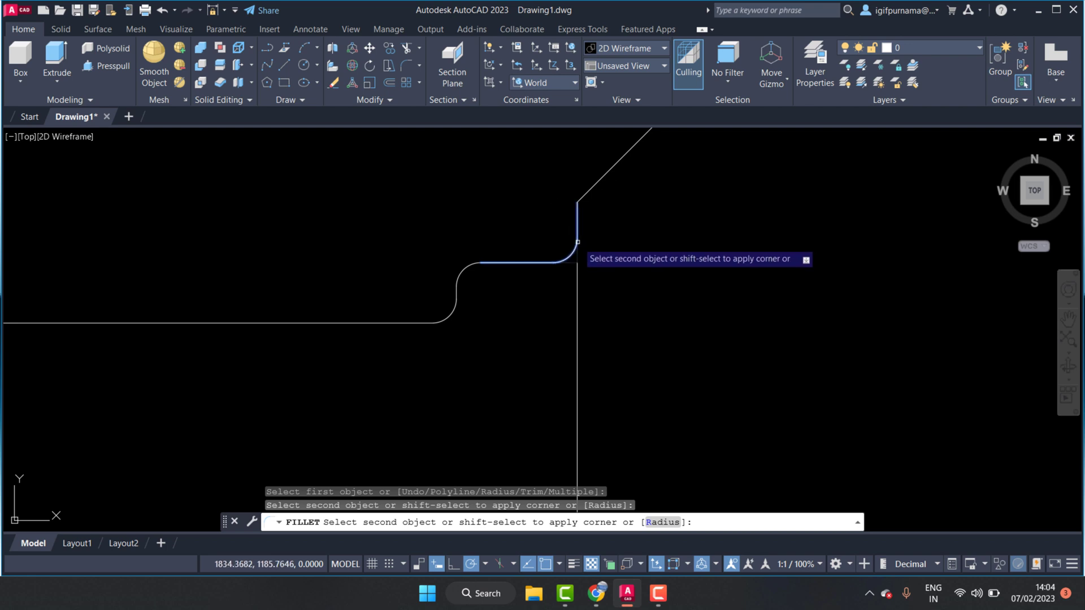
click(576, 232)
click(412, 67)
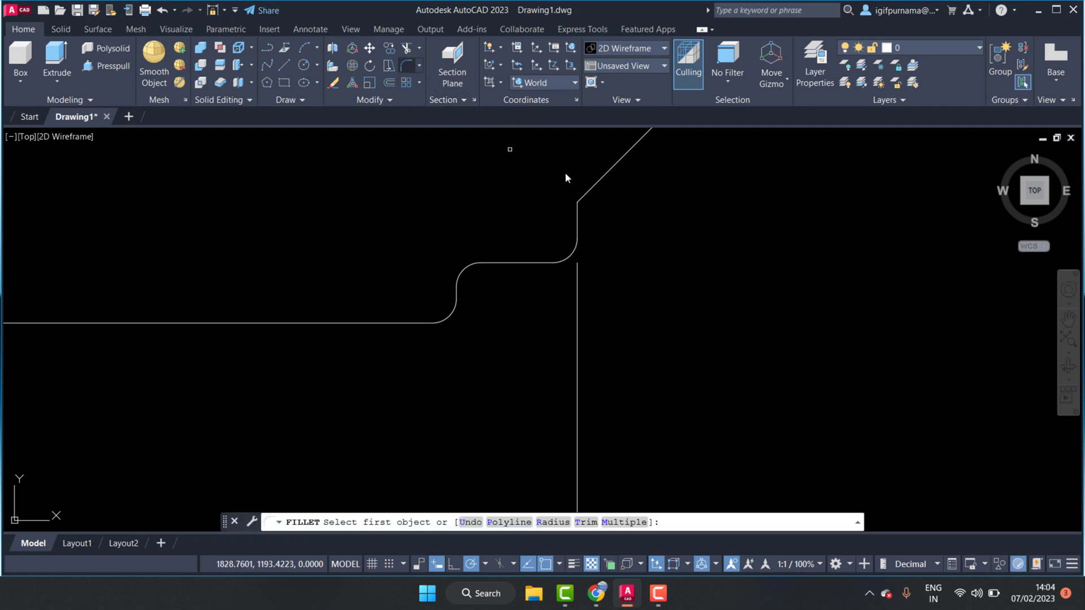
click(577, 229)
click(577, 293)
scroll(620, 235, down, 4)
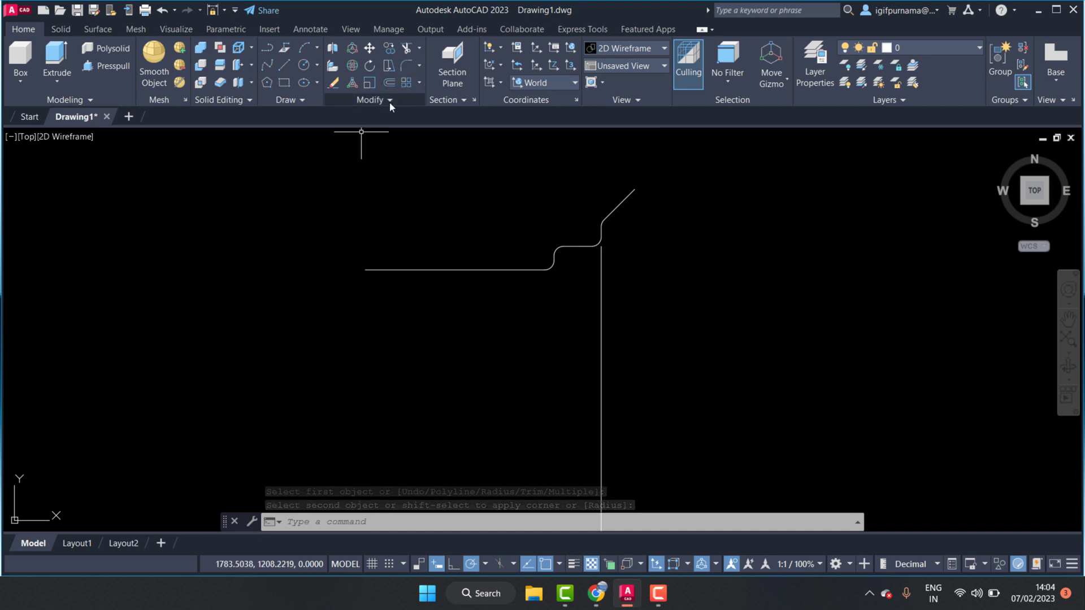
Step: Draw a short vertical line down from the profile's left end
click(281, 65)
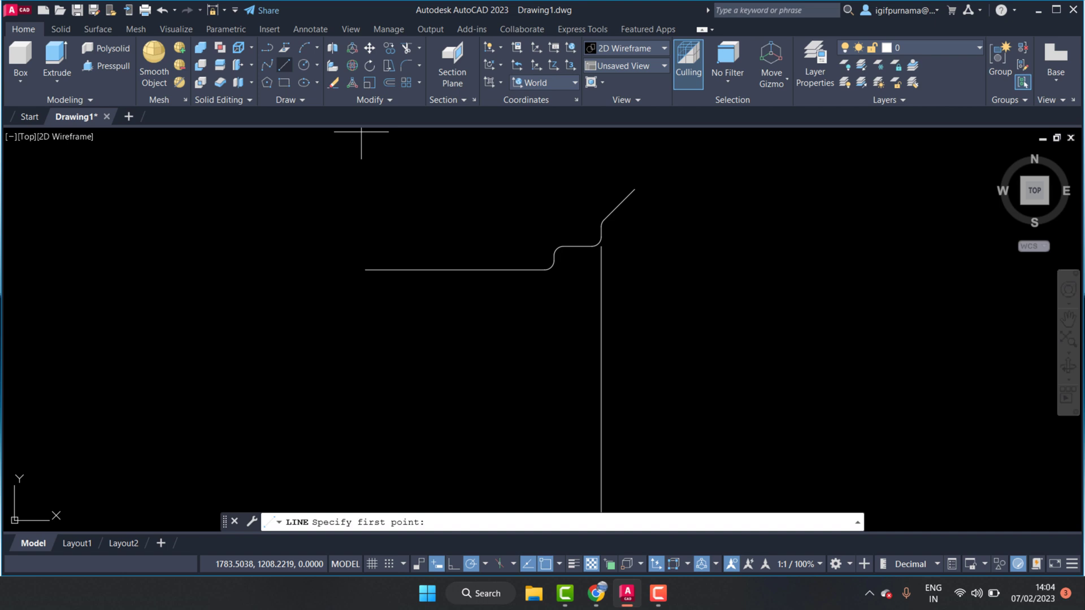
click(365, 269)
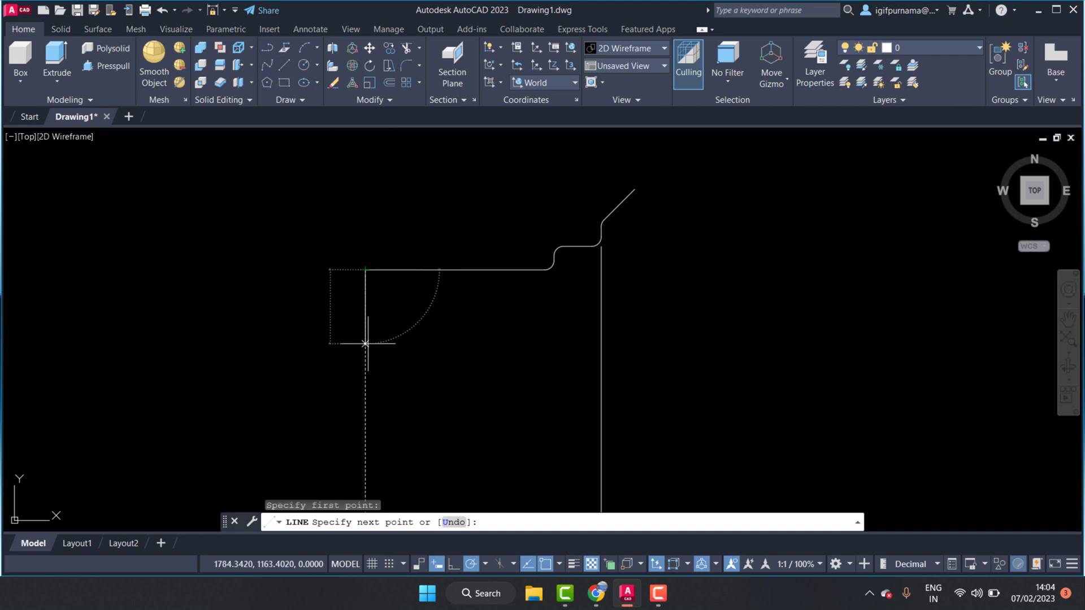
click(365, 343)
right_click(371, 345)
click(382, 353)
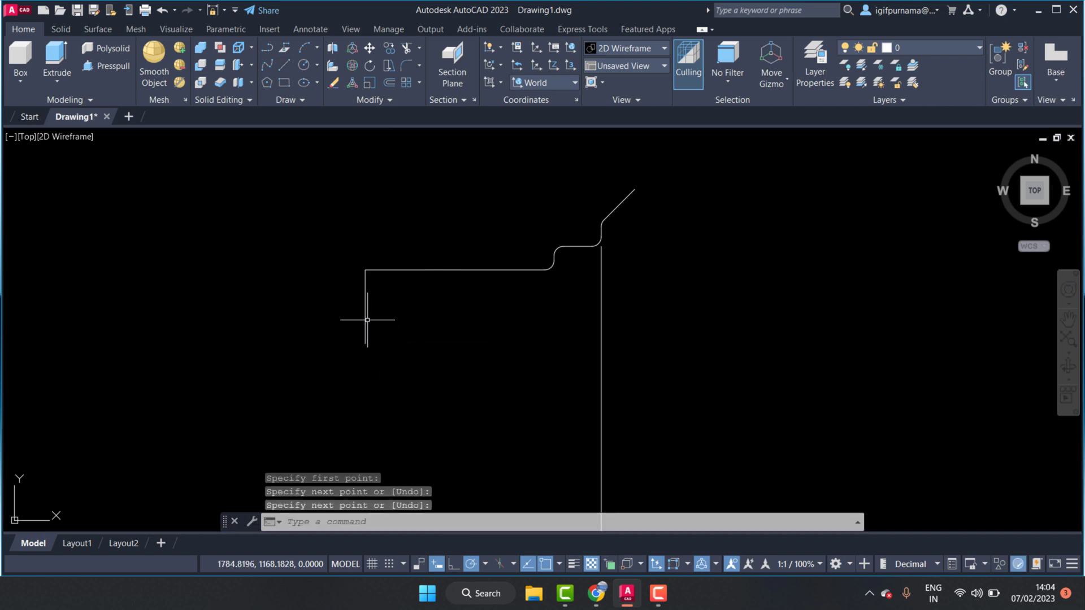
Step: Start Mirror and select all the stepped profile curves
click(407, 100)
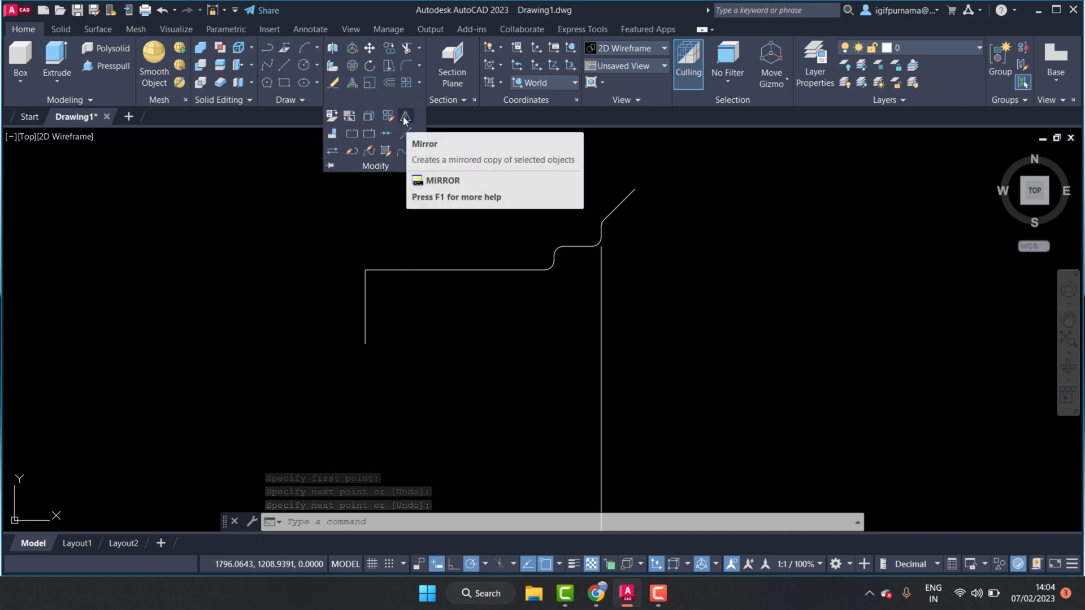
click(402, 116)
click(572, 309)
click(365, 186)
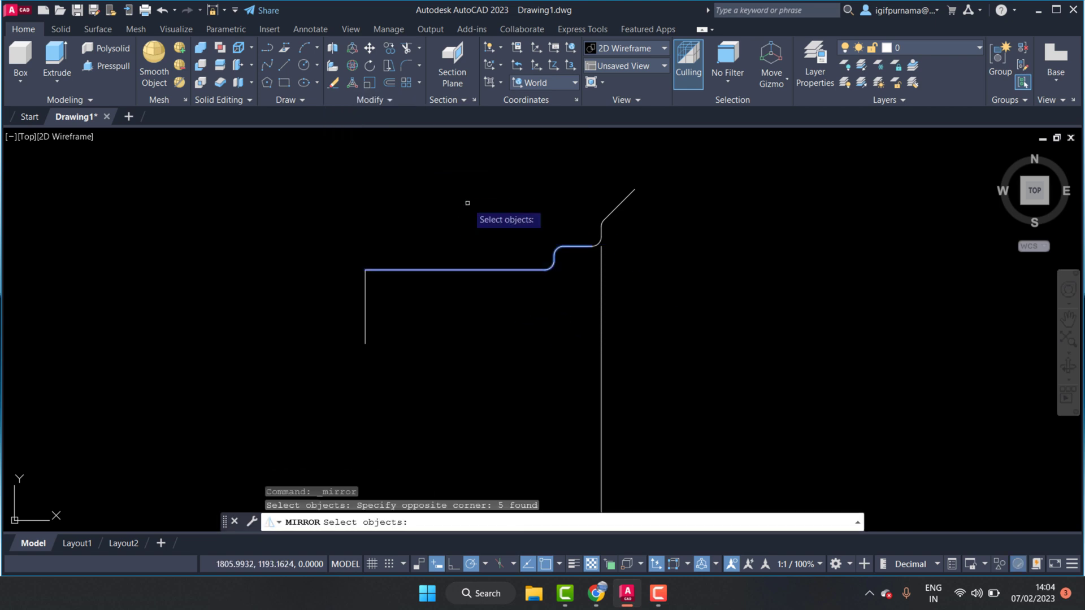
scroll(583, 229, up, 4)
click(714, 248)
click(623, 182)
scroll(627, 248, up, 5)
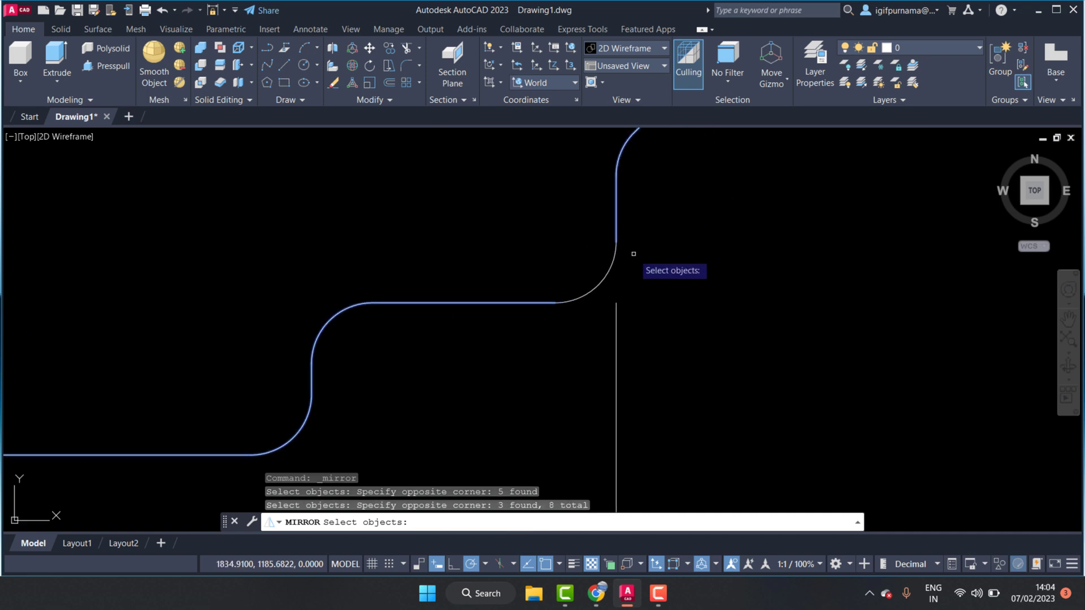
click(640, 274)
click(544, 205)
Step: Mirror the selected curves about the vertical line, keeping the original profile
scroll(621, 214, down, 4)
scroll(622, 220, down, 5)
key(Return)
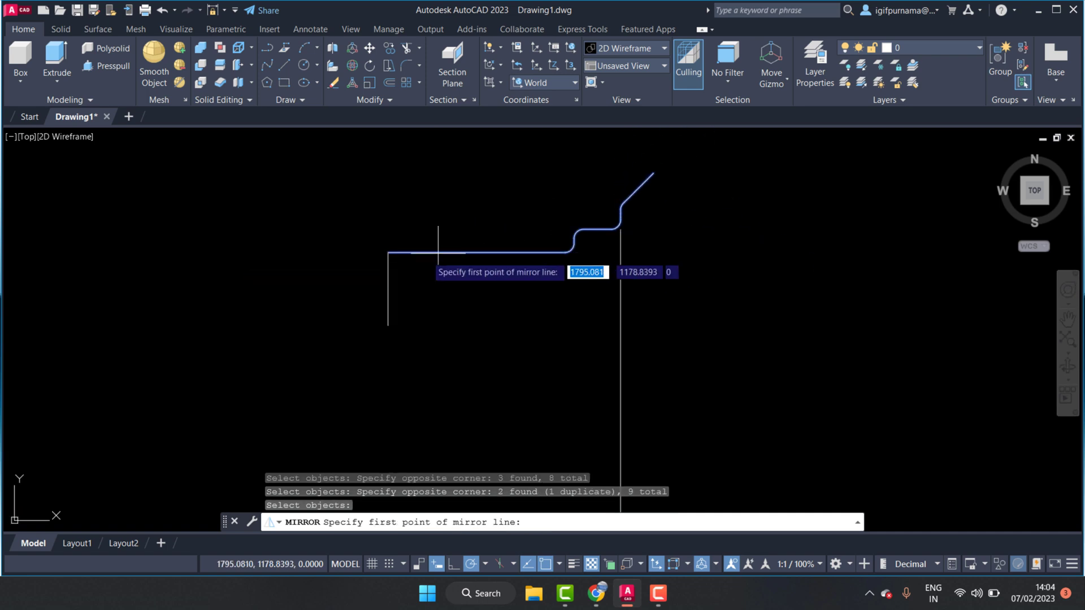
click(388, 253)
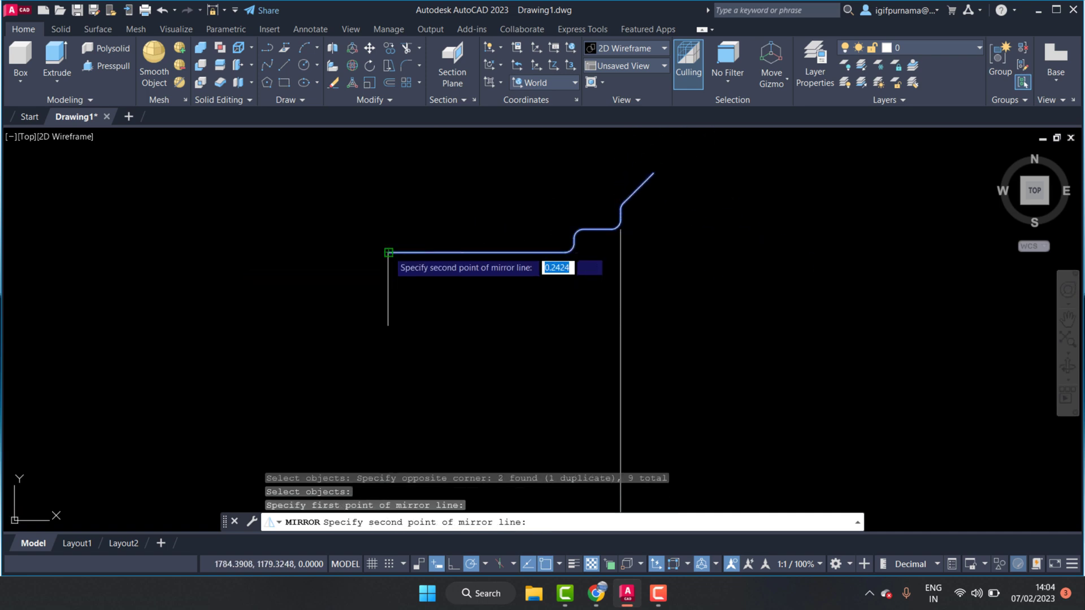
click(388, 325)
click(420, 374)
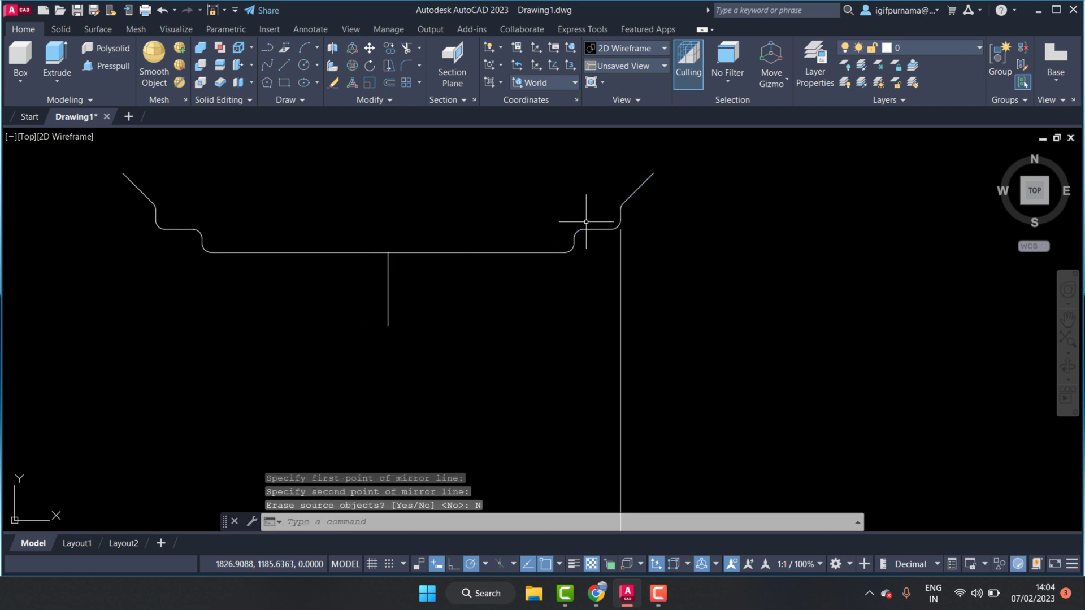
Step: Erase the short vertical helper line
click(334, 83)
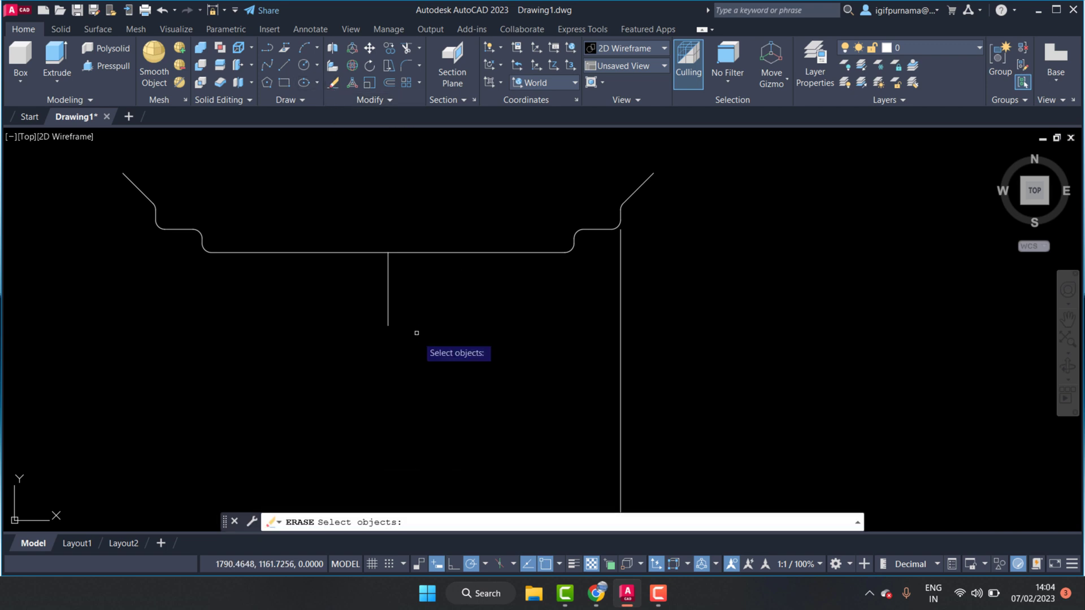
click(423, 319)
click(392, 300)
key(Return)
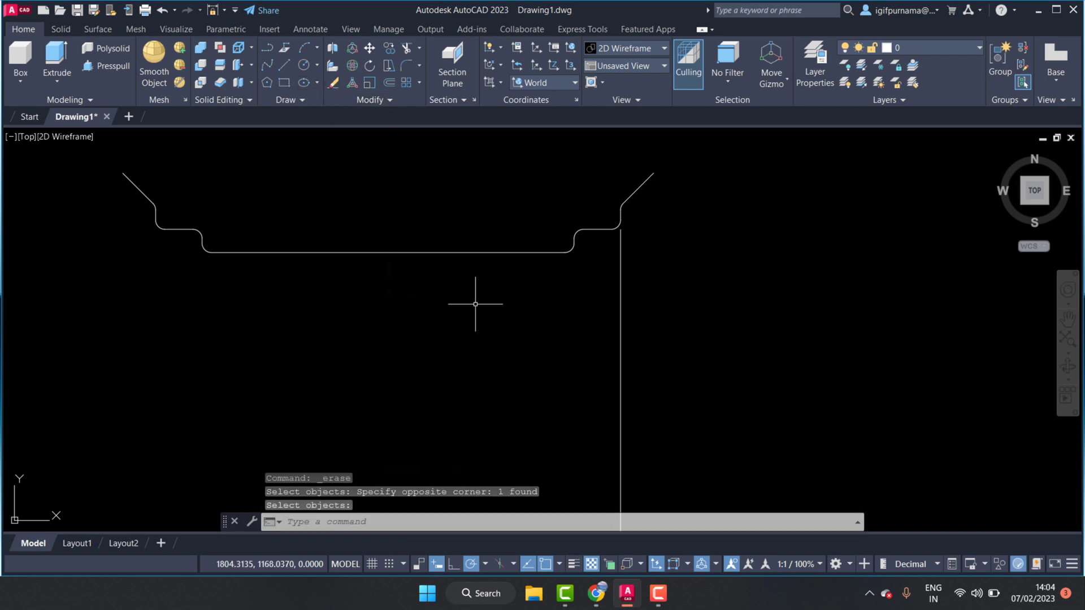
scroll(478, 299, down, 2)
scroll(288, 226, up, 2)
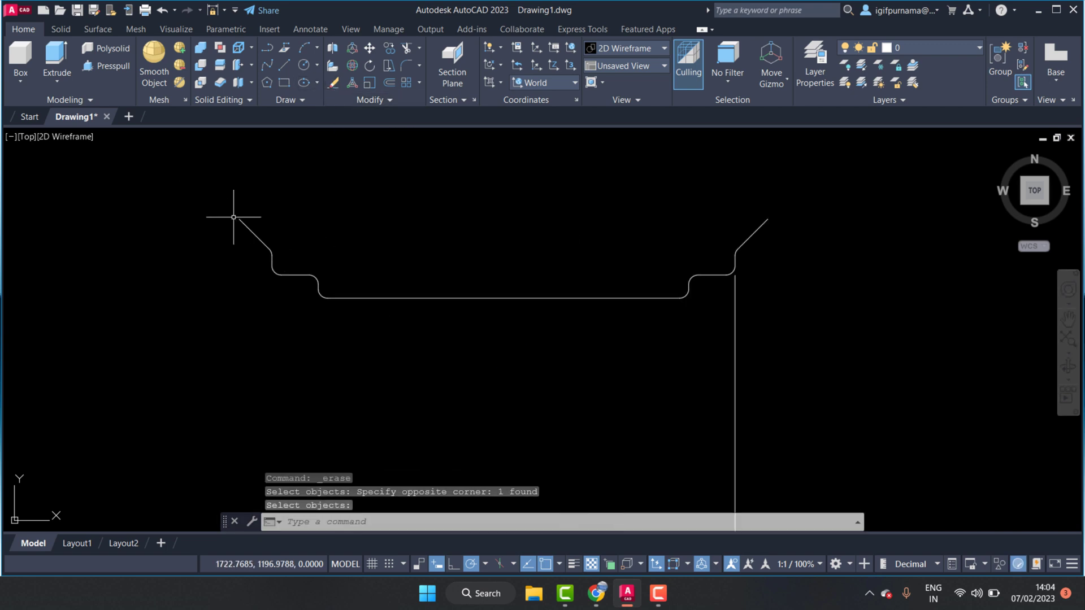
Step: Window-select the profile's top, left end arcs and bottom pieces
click(185, 195)
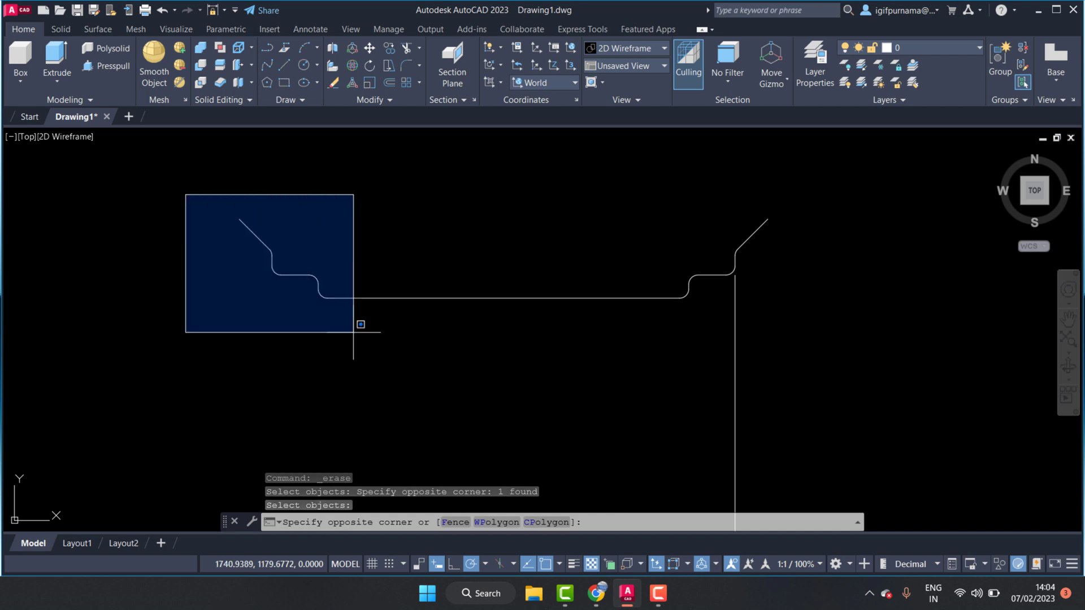
click(764, 264)
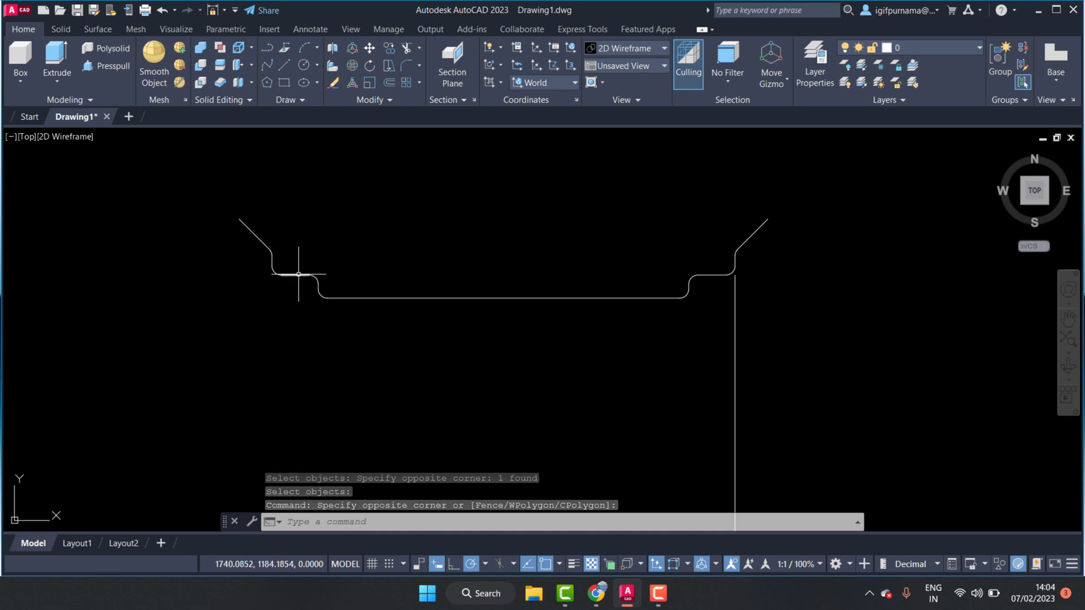
click(204, 184)
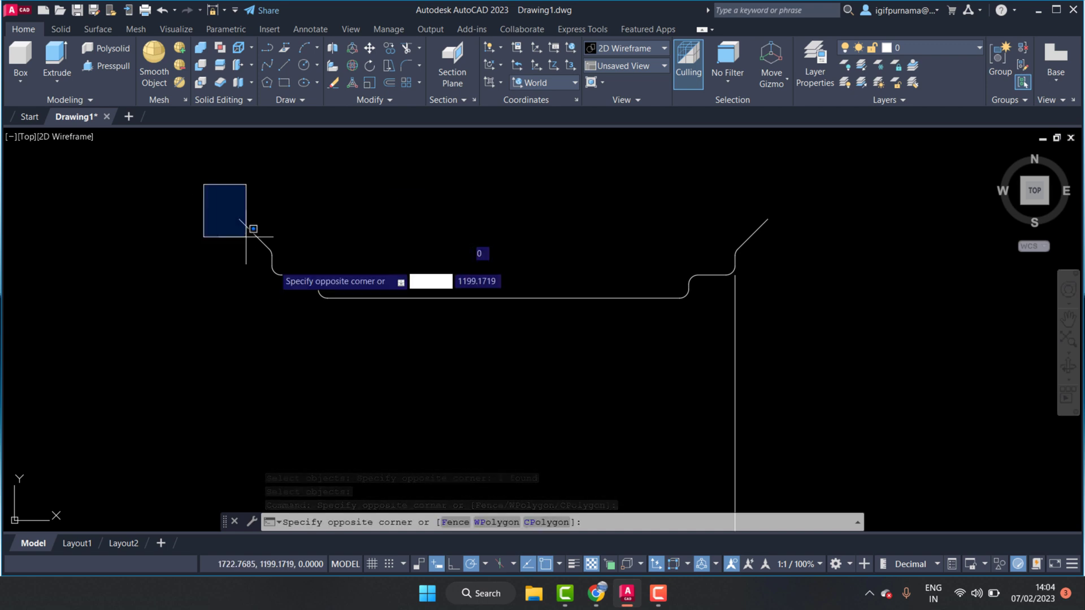
click(759, 288)
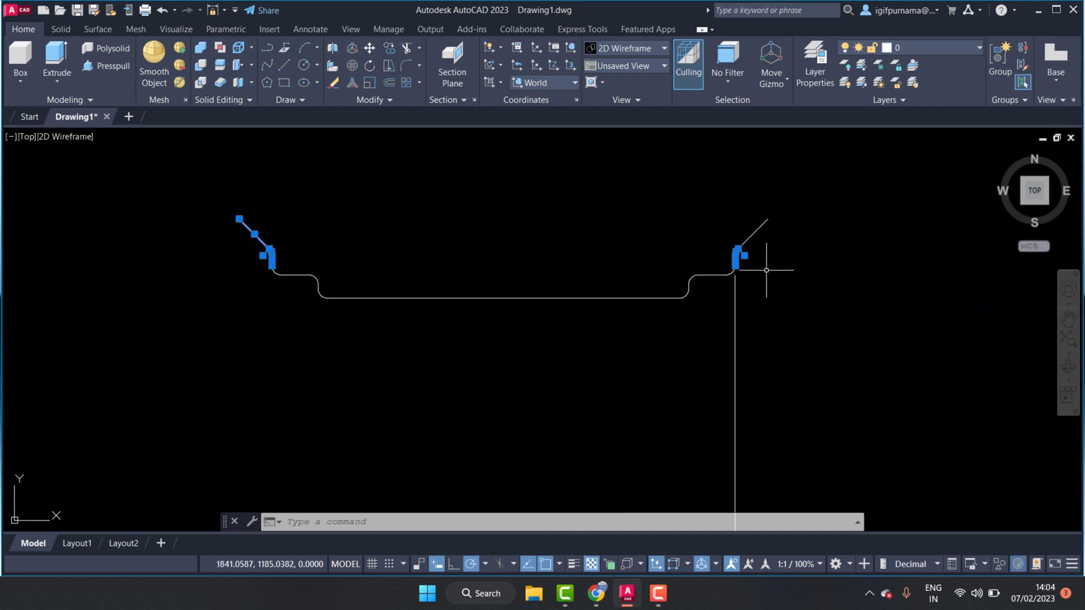
click(693, 331)
click(186, 194)
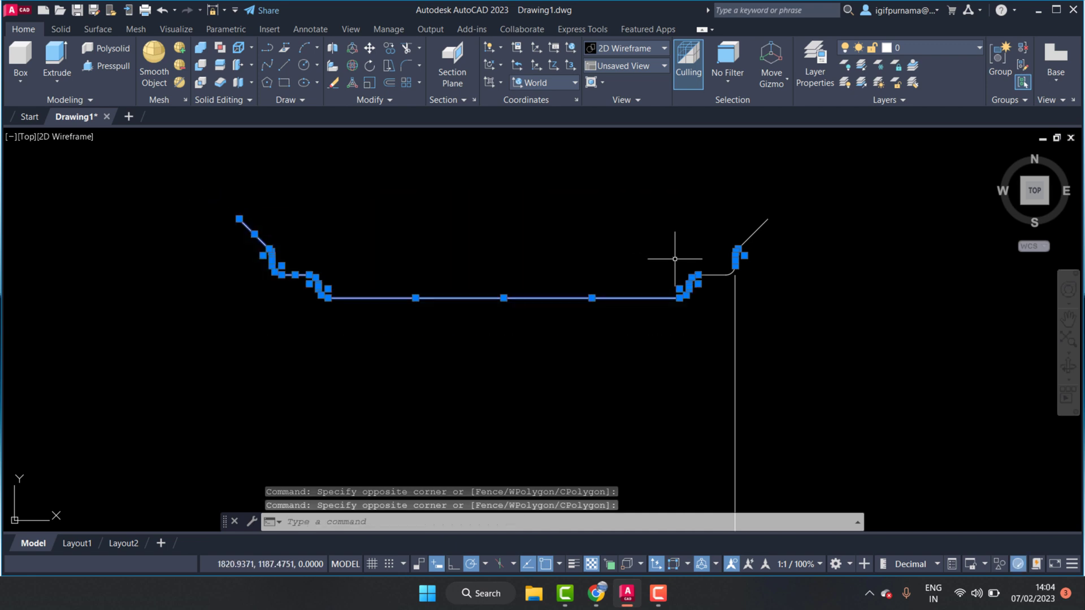
Step: Add the remaining right-side pieces and join all 18 into one polyline
scroll(757, 243, up, 4)
click(765, 300)
click(695, 197)
scroll(636, 405, up, 4)
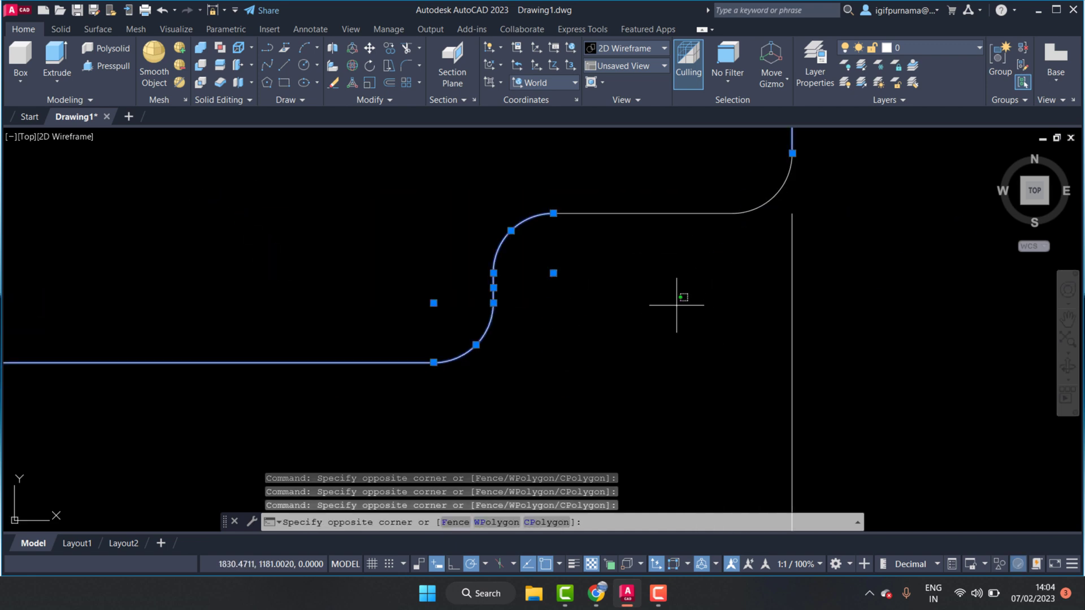
click(702, 307)
click(563, 196)
click(854, 204)
click(771, 164)
scroll(765, 235, down, 5)
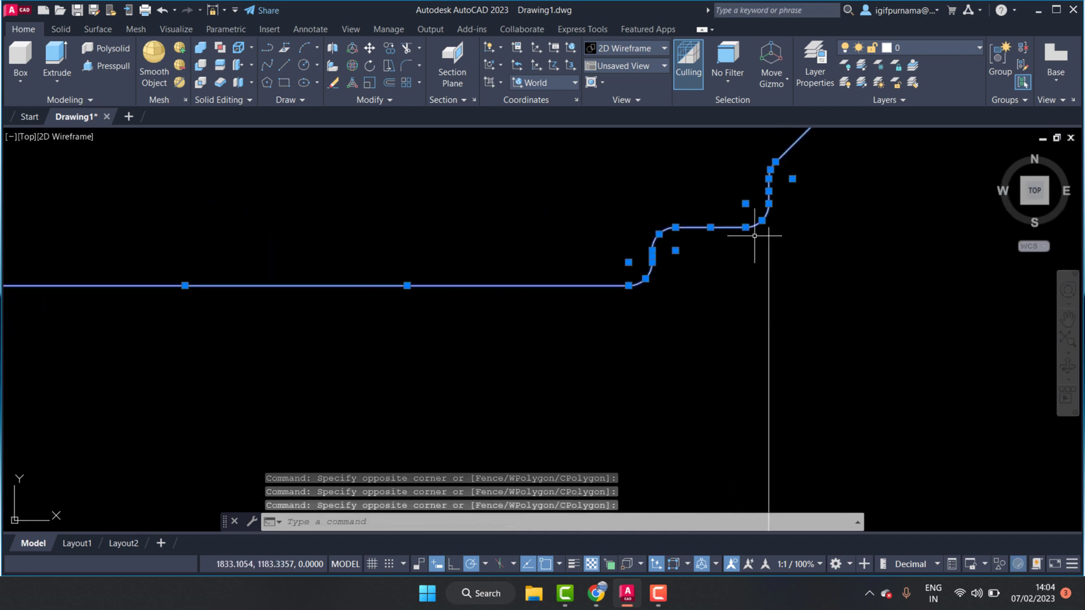
scroll(589, 262, down, 3)
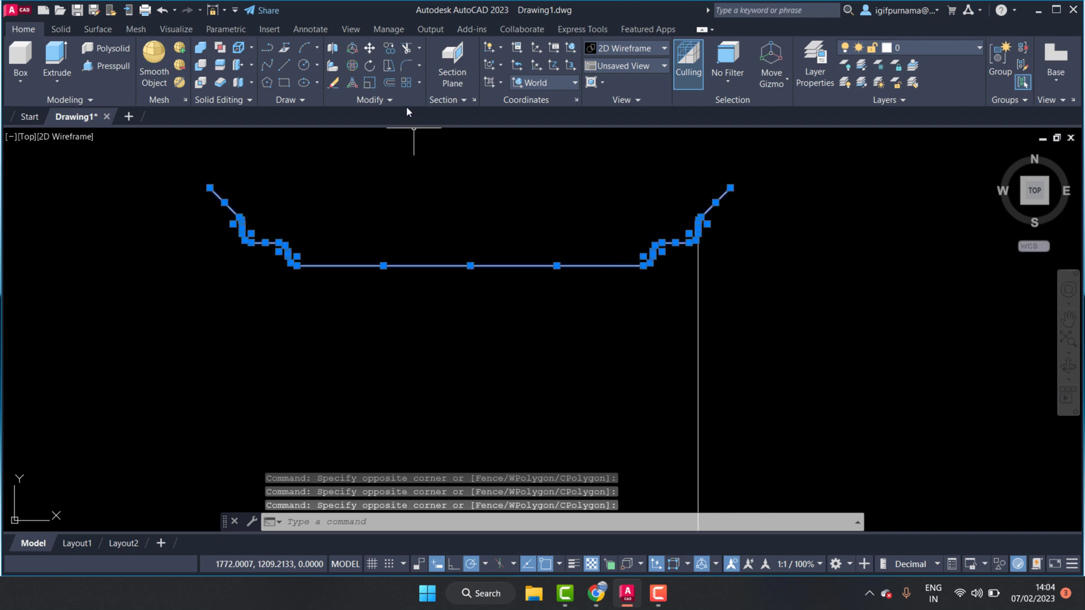
click(389, 102)
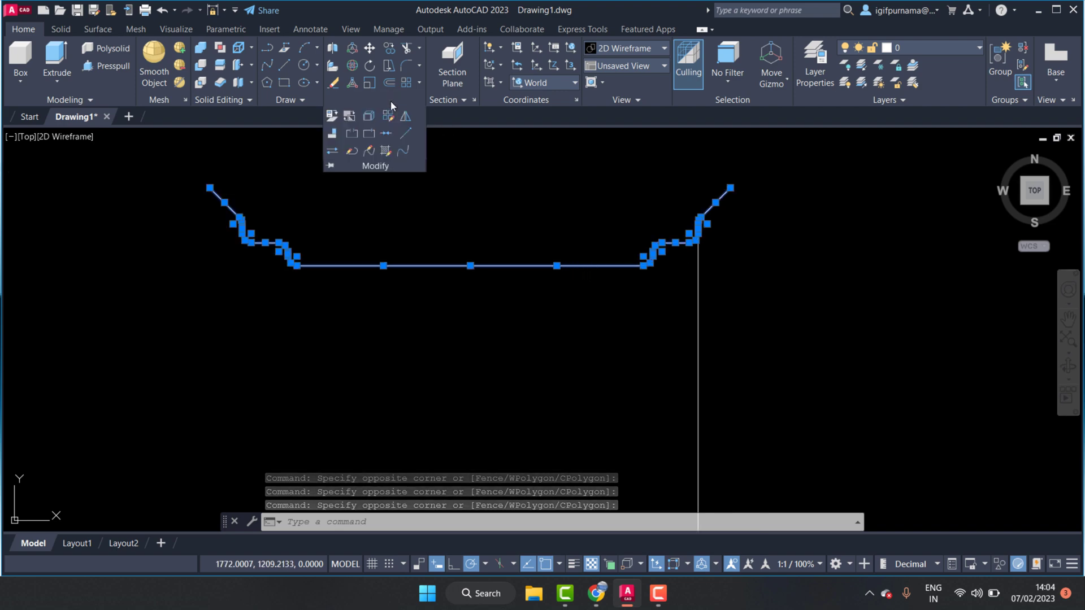
click(386, 134)
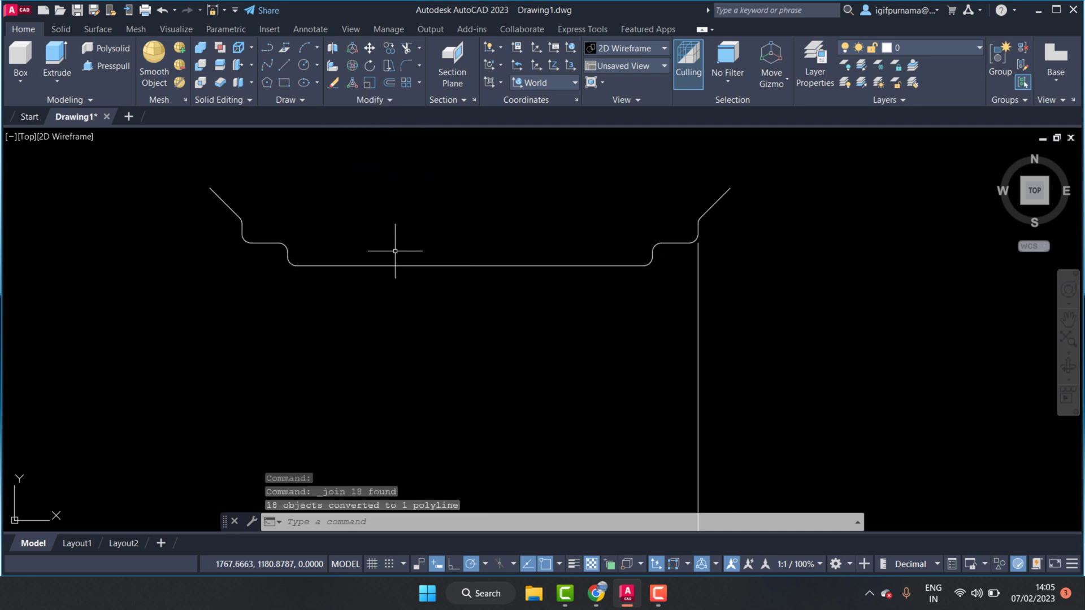
Step: Offset the joined rim polyline 5 units below the original
click(390, 83)
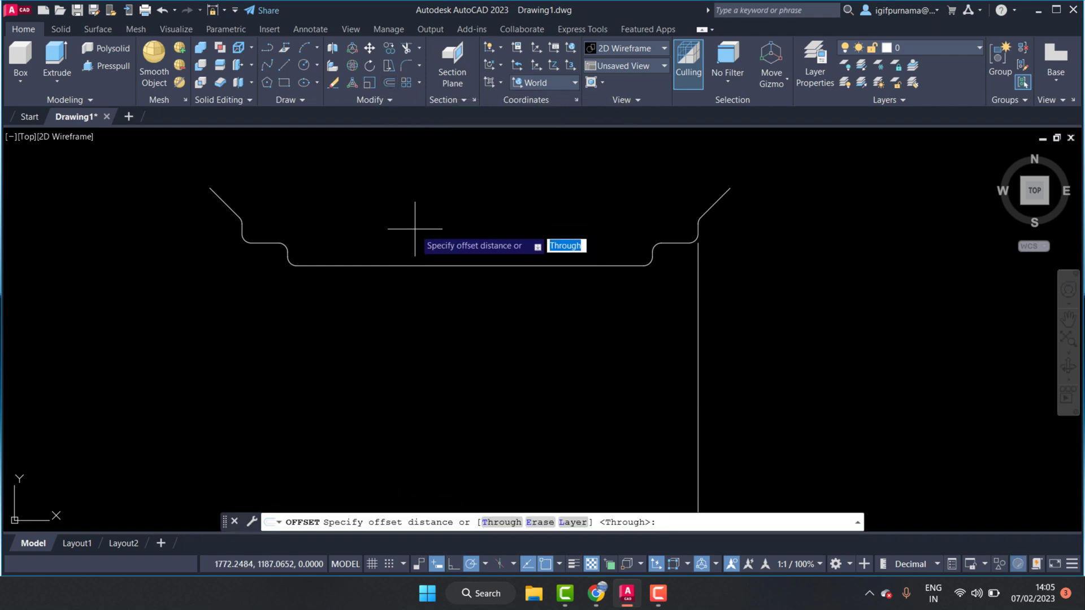
text(5)
key(Return)
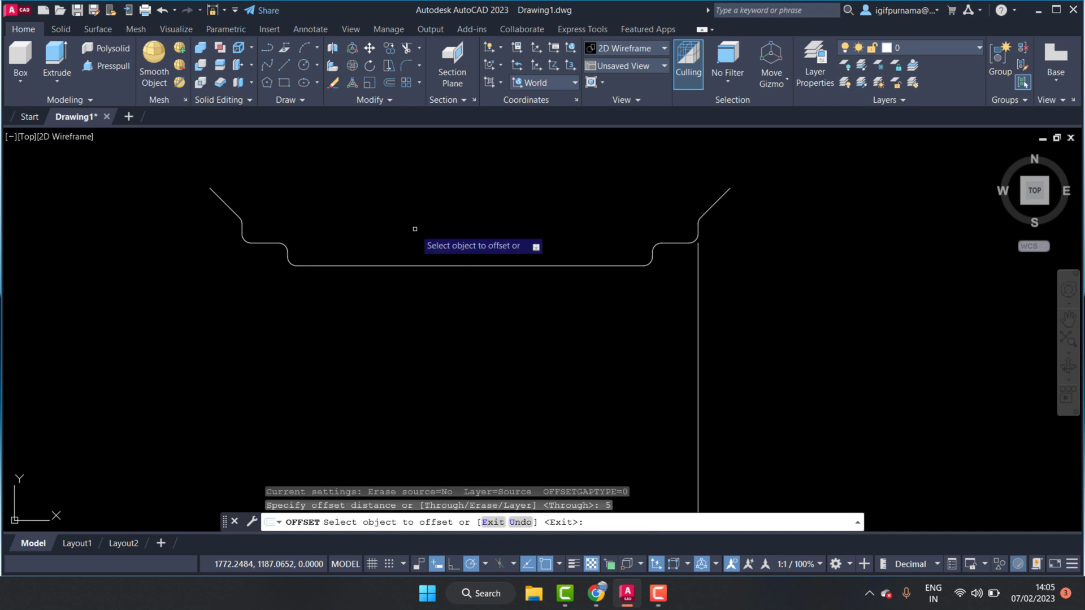
click(439, 265)
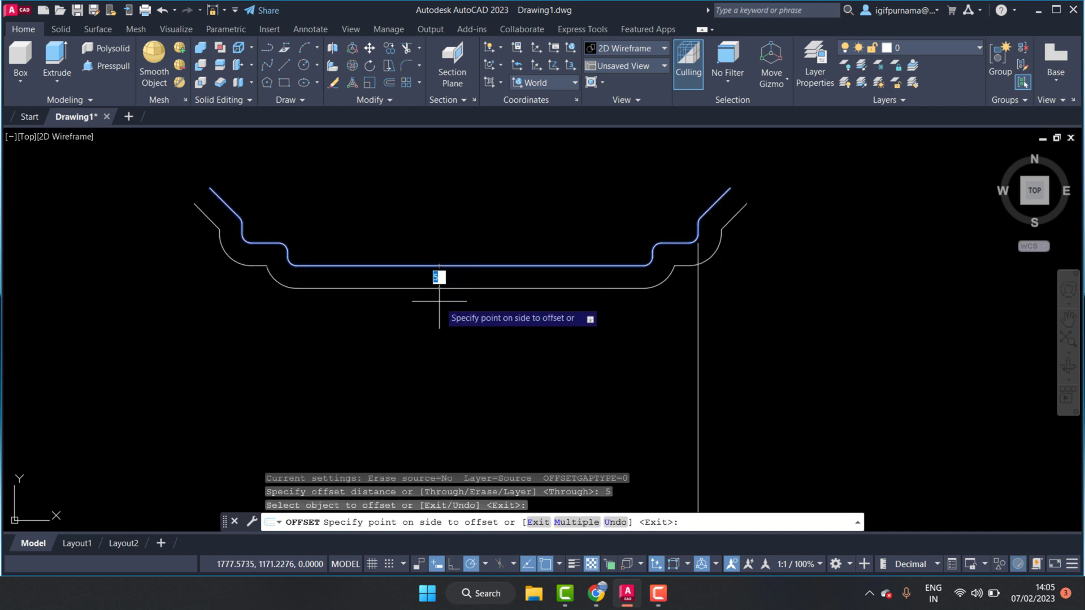
click(466, 310)
right_click(465, 212)
click(486, 220)
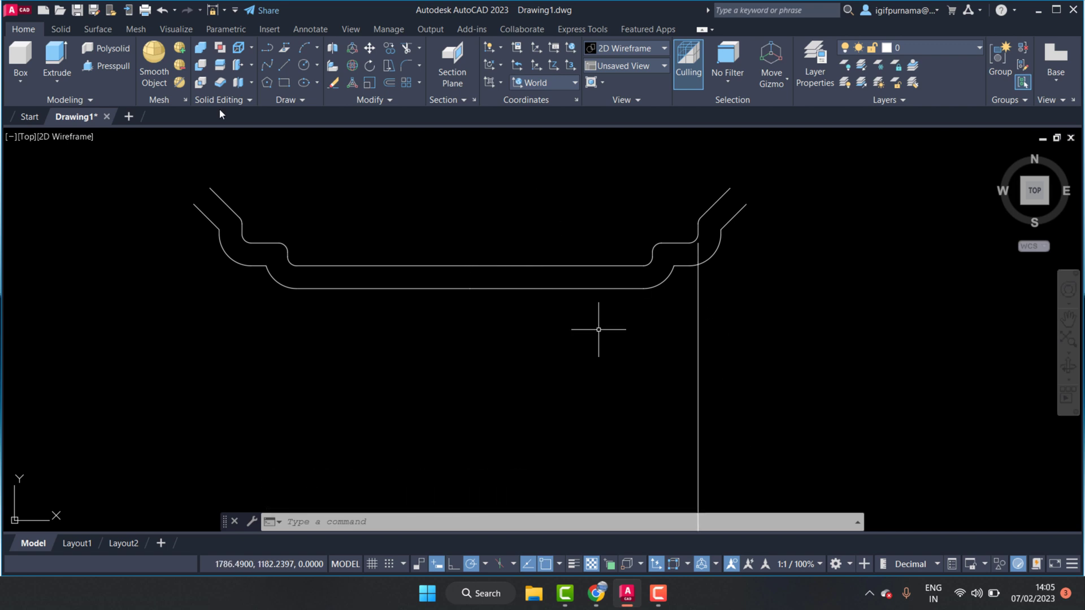
Step: Draw a short capping line across the left end of the double rim profile
click(279, 68)
scroll(192, 156, up, 2)
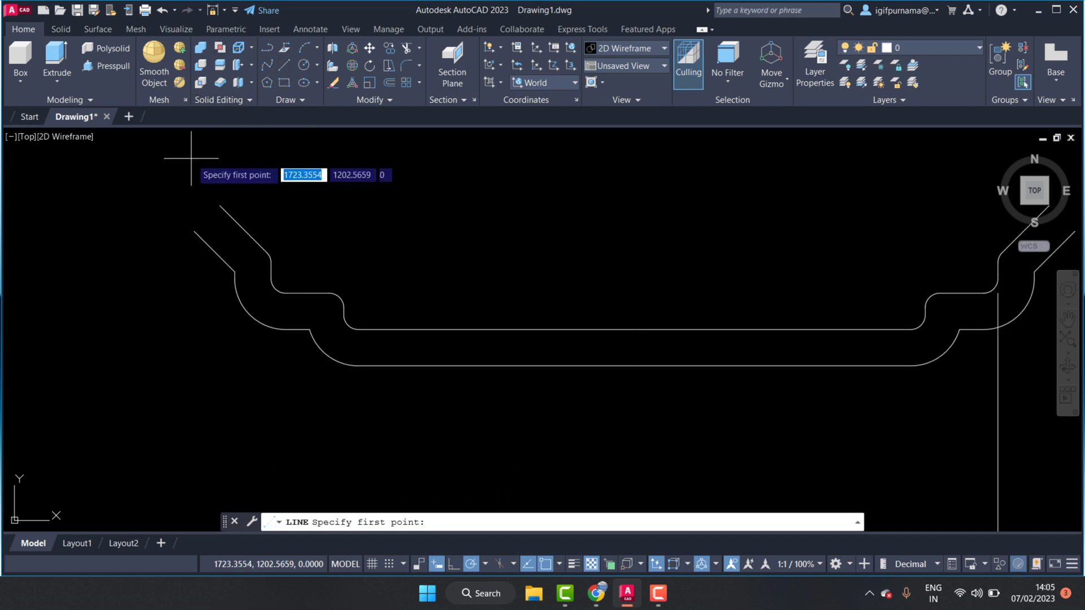
click(220, 206)
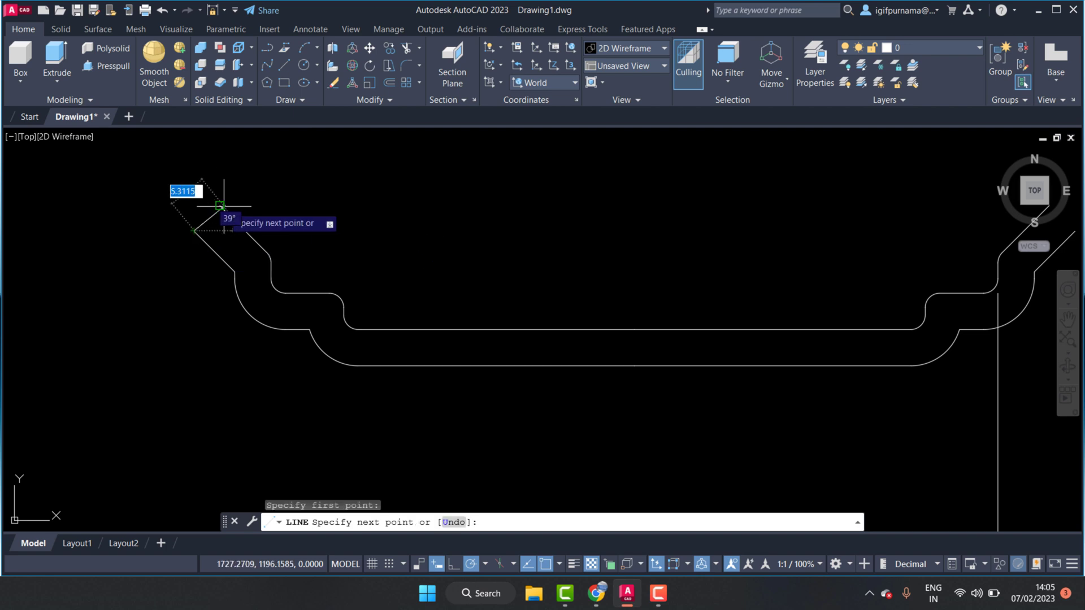
right_click(226, 209)
click(240, 218)
scroll(262, 175, down, 3)
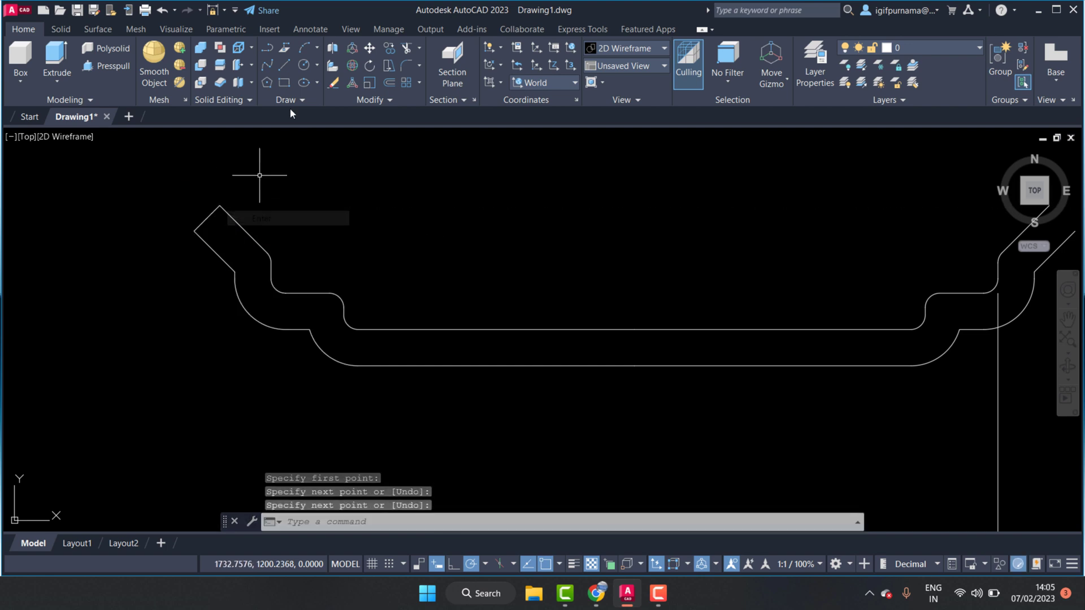
Step: Draw a capping line closing the right end, from the offset copy's end to the profile
click(279, 69)
scroll(291, 189, up, 2)
scroll(552, 185, up, 1)
scroll(552, 185, up, 2)
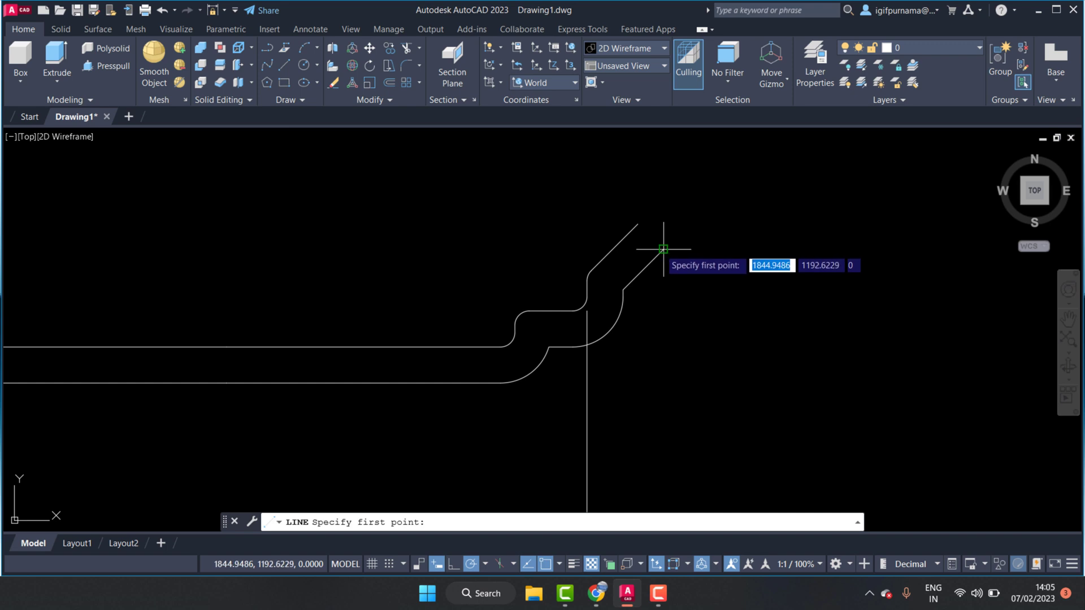
click(657, 252)
click(638, 225)
right_click(649, 237)
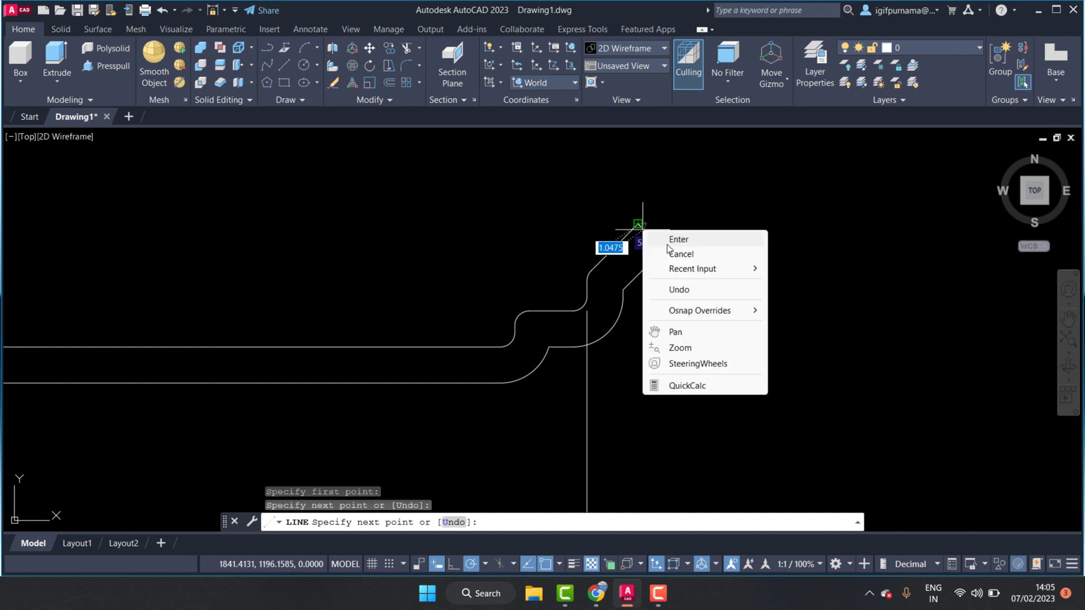
click(667, 238)
scroll(649, 217, down, 2)
scroll(651, 223, up, 2)
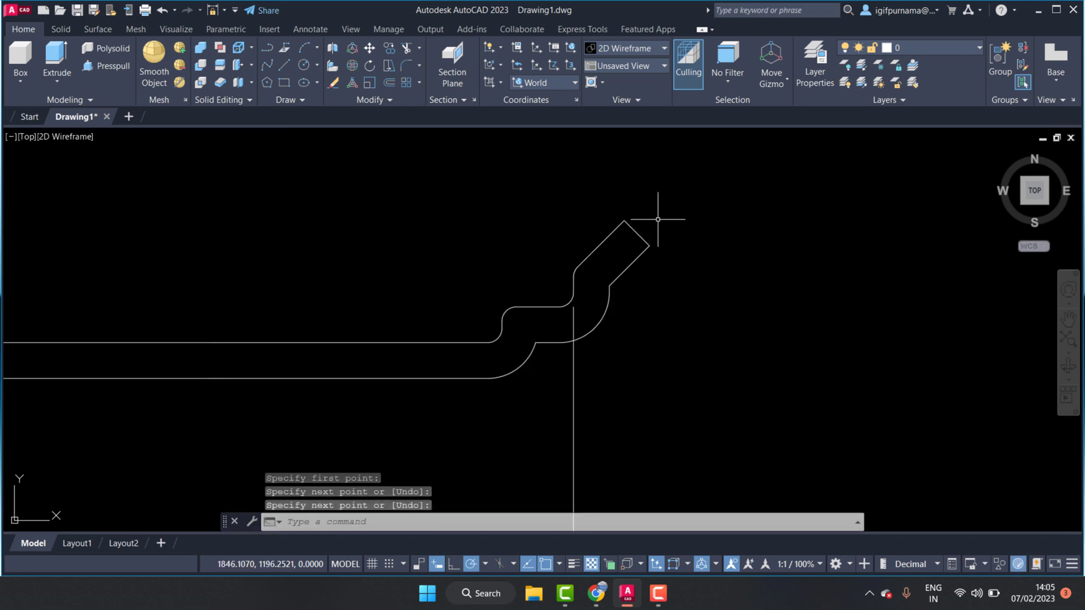
scroll(650, 220, up, 3)
Step: Fillet the corner at the right end of the rim profile
click(407, 67)
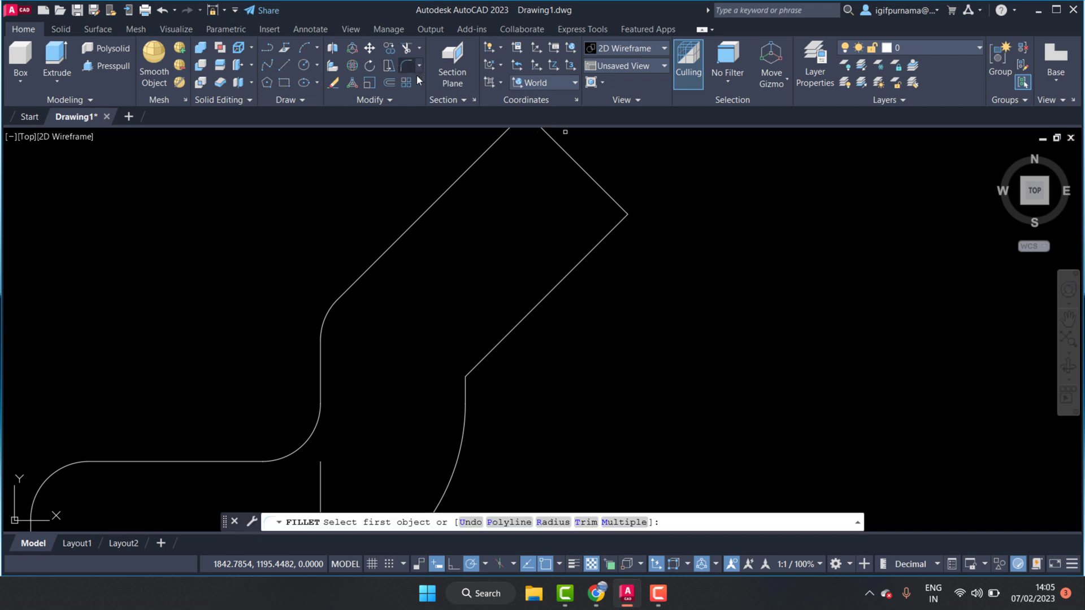
click(614, 231)
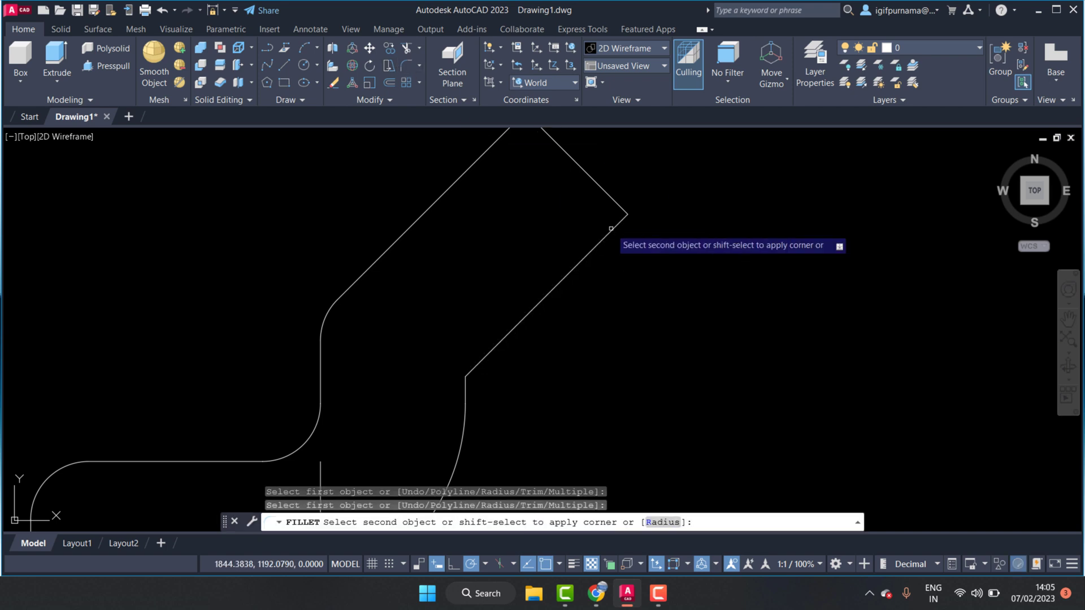
click(612, 201)
scroll(655, 204, down, 5)
scroll(655, 204, down, 2)
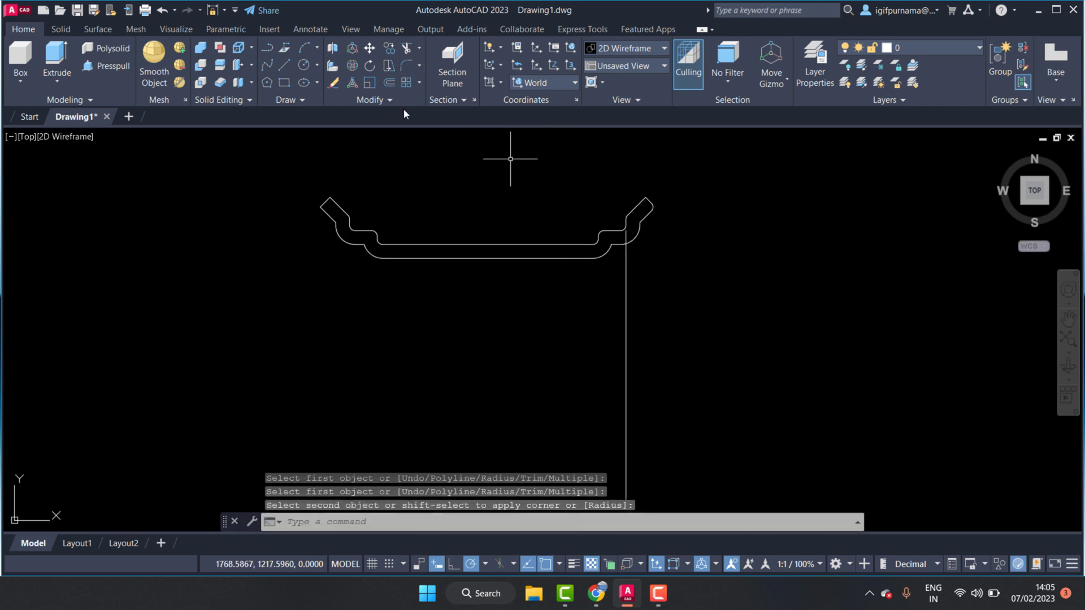
Step: Fillet the corner at the left end of the rim profile
click(405, 66)
scroll(323, 218, up, 4)
scroll(323, 218, up, 2)
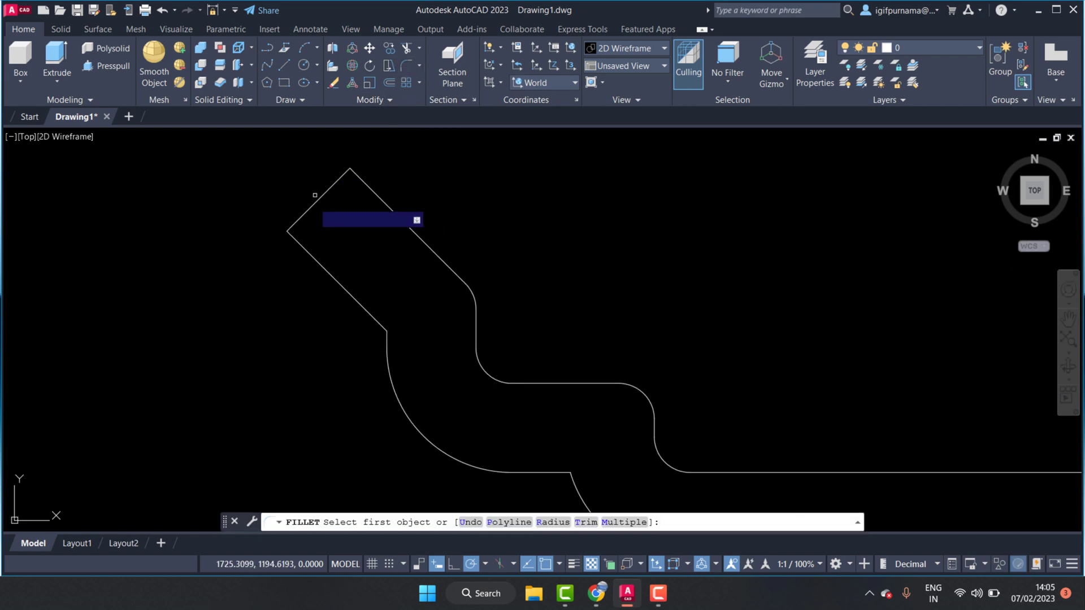
click(305, 244)
click(293, 222)
scroll(271, 222, down, 2)
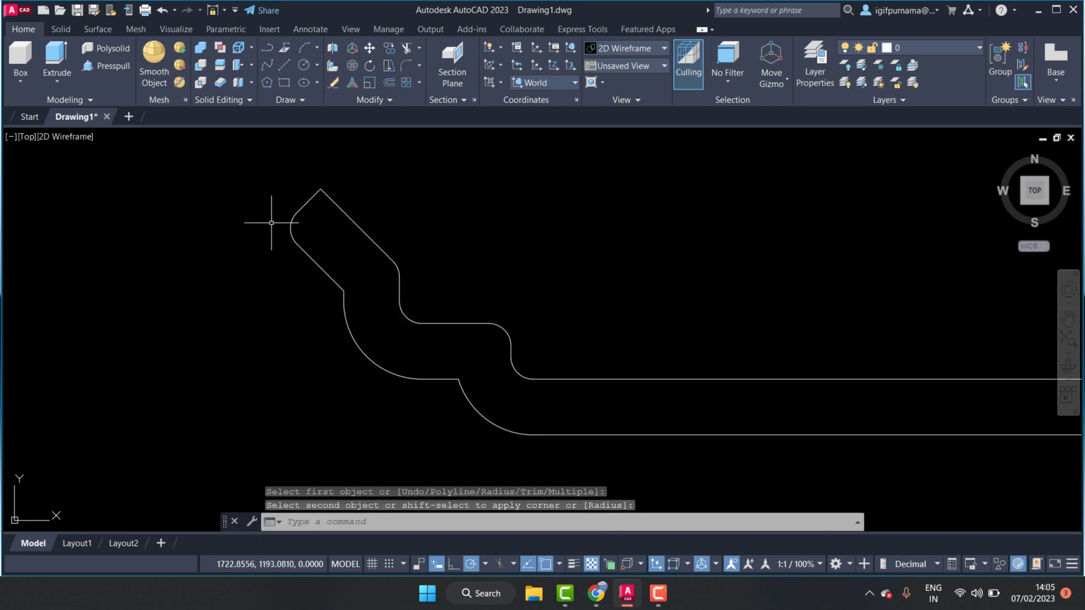
scroll(347, 235, down, 2)
scroll(446, 254, down, 4)
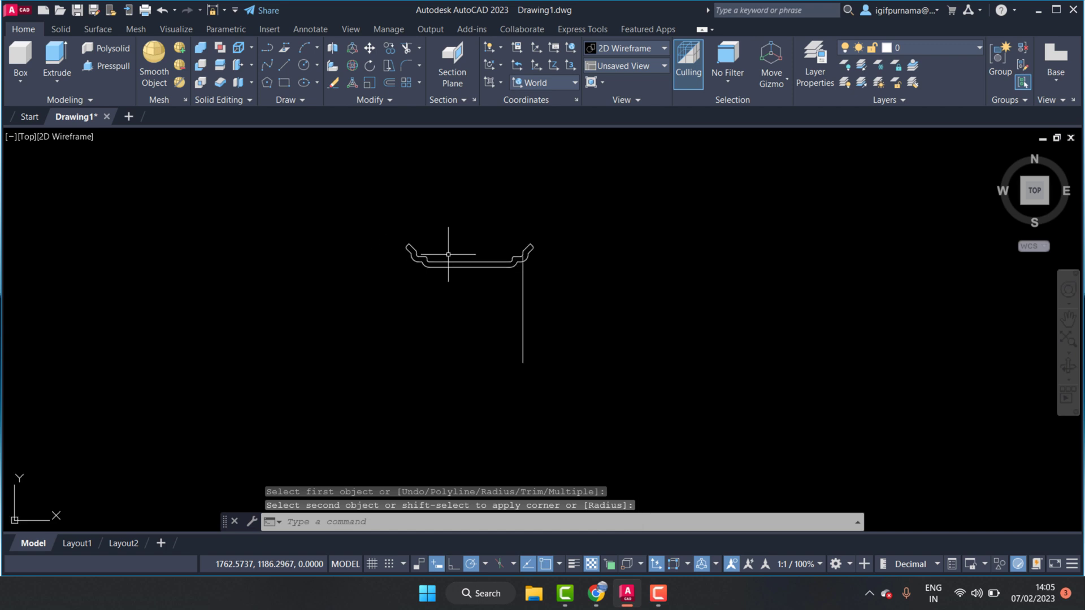
scroll(464, 266, up, 5)
scroll(574, 224, down, 5)
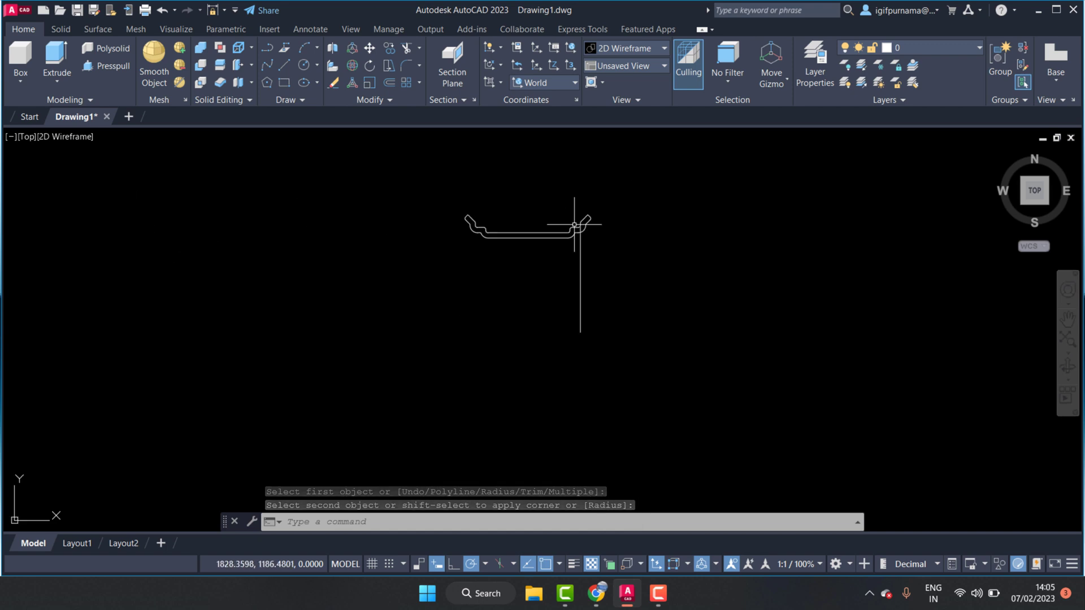
click(285, 64)
scroll(533, 271, up, 2)
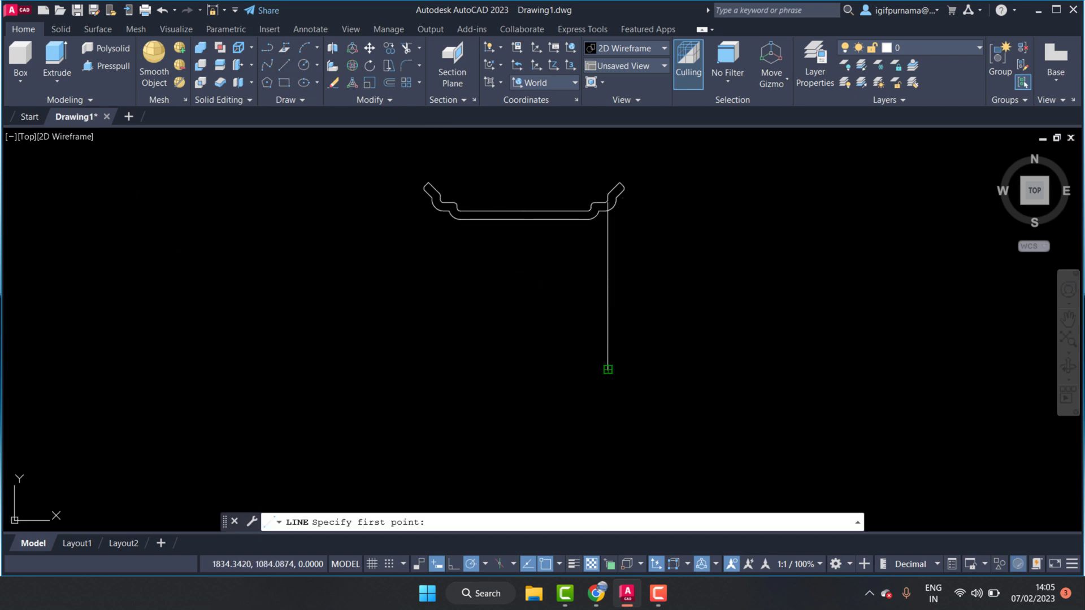
Step: Draw a horizontal line leftward from the bottom endpoint of the vertical line below the rim
click(608, 370)
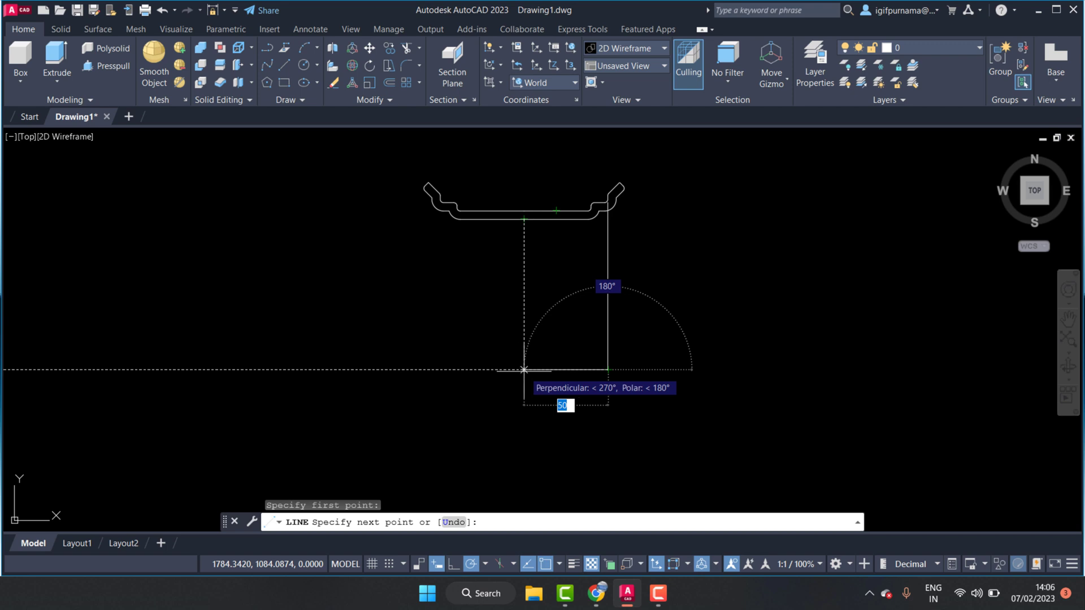
click(524, 370)
scroll(529, 334, up, 2)
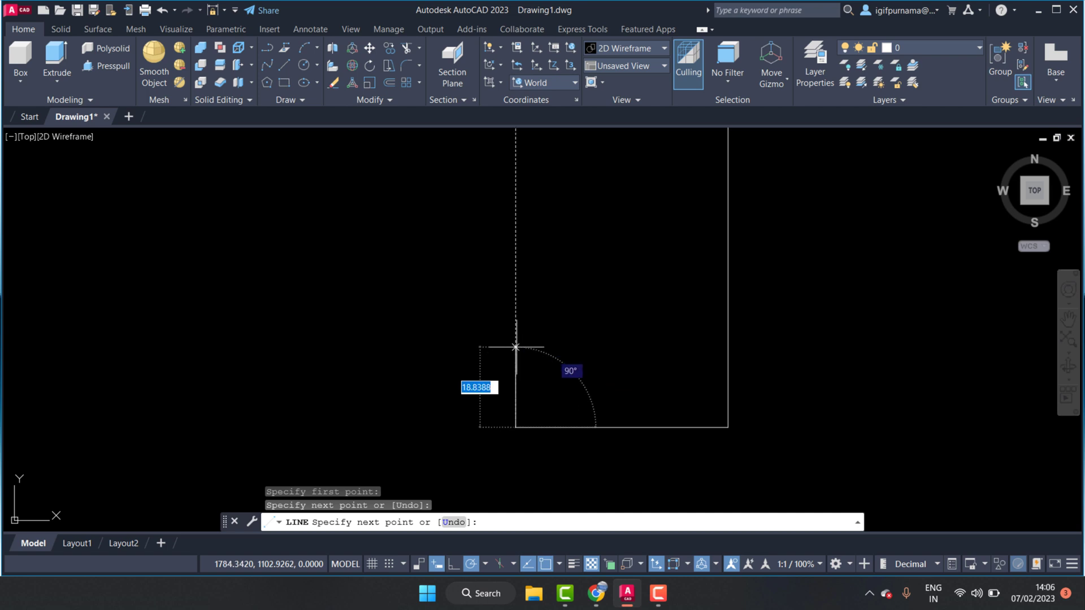
key(Escape)
click(285, 66)
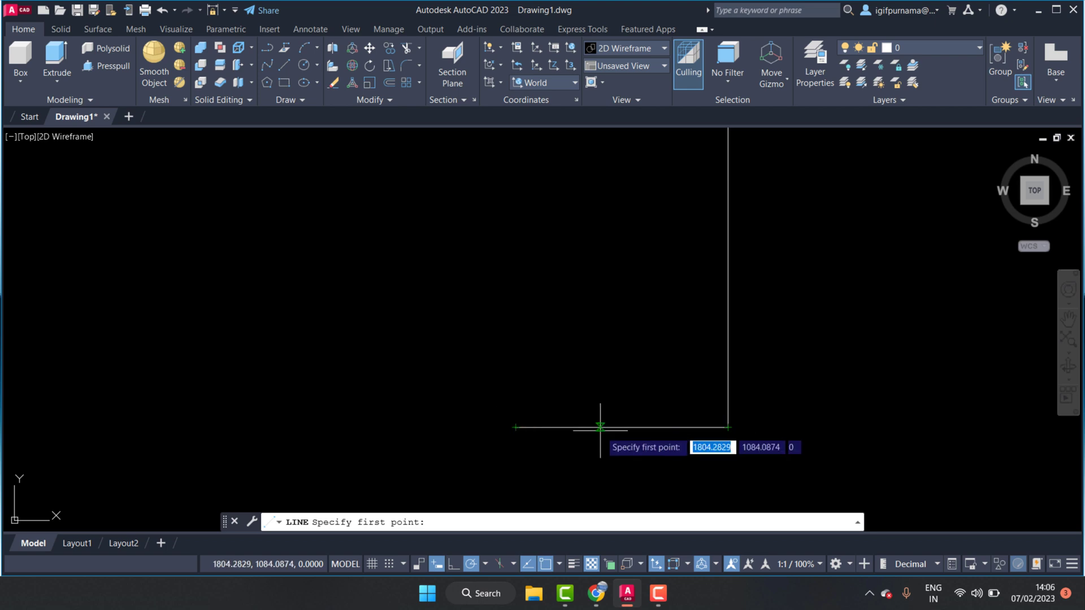
Step: Start a line at the bottom horizontal line's midpoint and rise 20 units
click(622, 427)
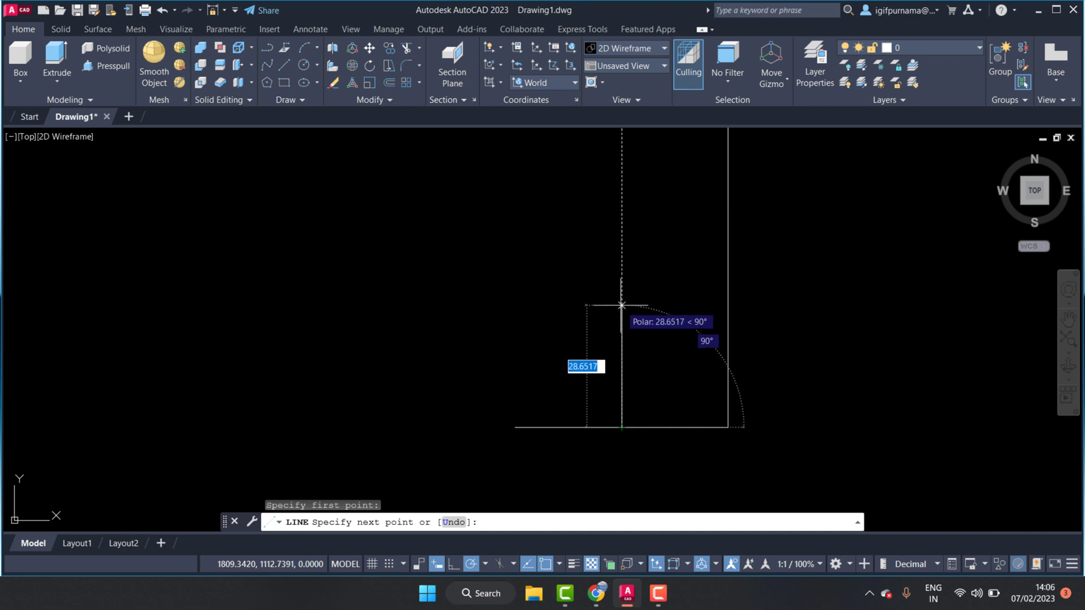
scroll(621, 333, down, 1)
scroll(621, 333, up, 1)
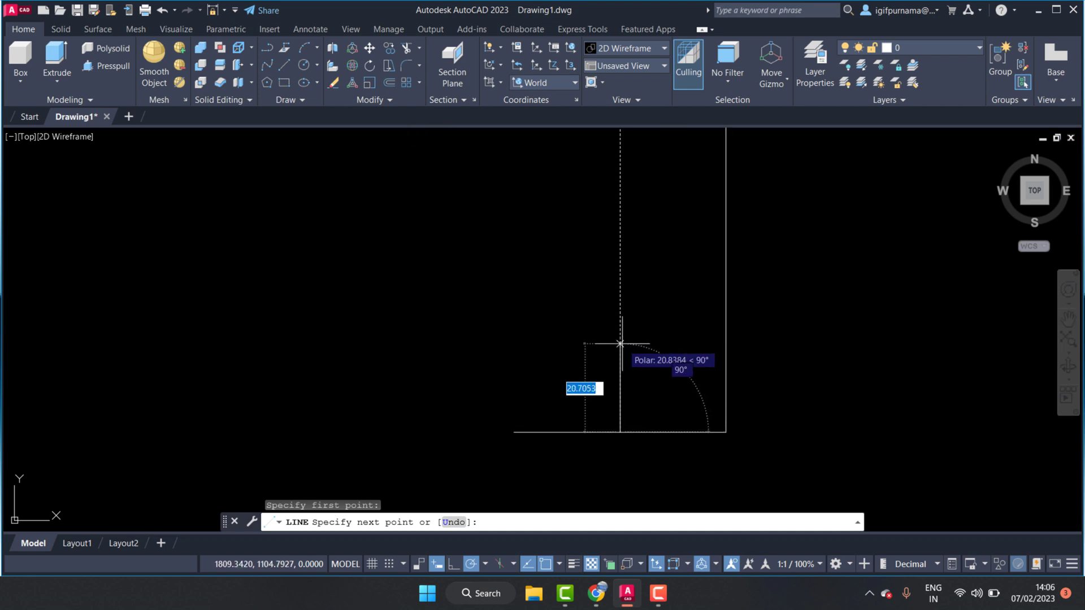
key(BackSpace)
text(20)
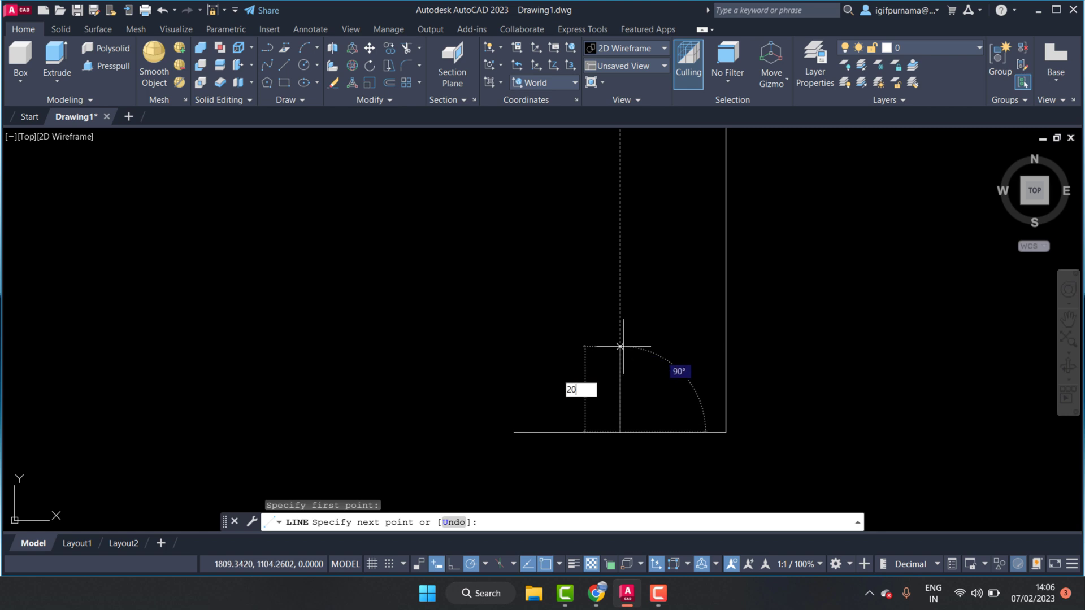
key(Return)
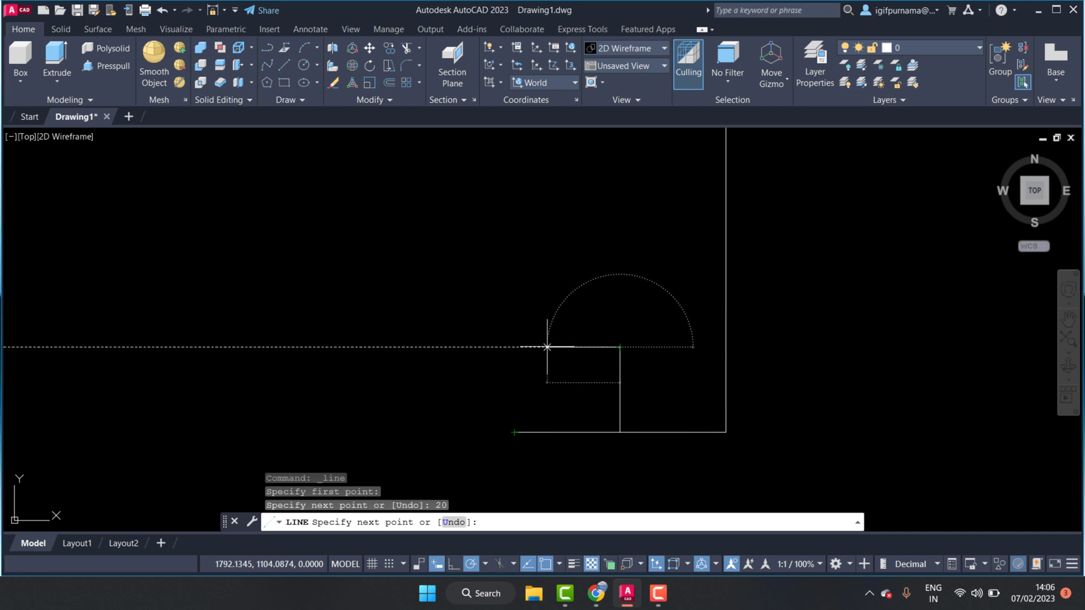
Step: Continue the step 15 units left, then 10 units up, and end the line
text(15)
key(Return)
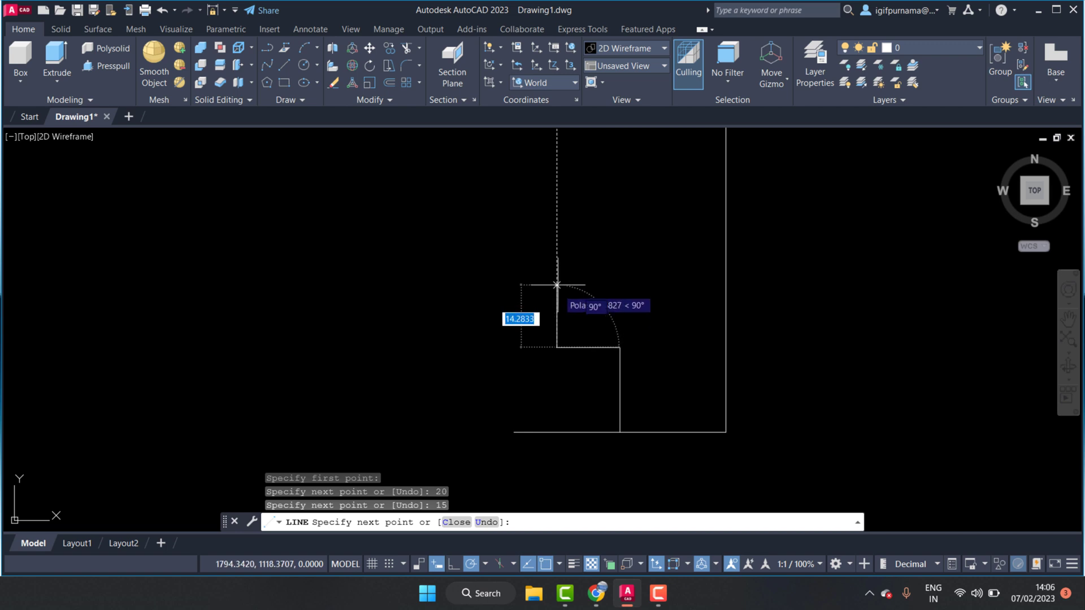
scroll(558, 290, down, 3)
scroll(562, 291, up, 3)
scroll(556, 288, up, 2)
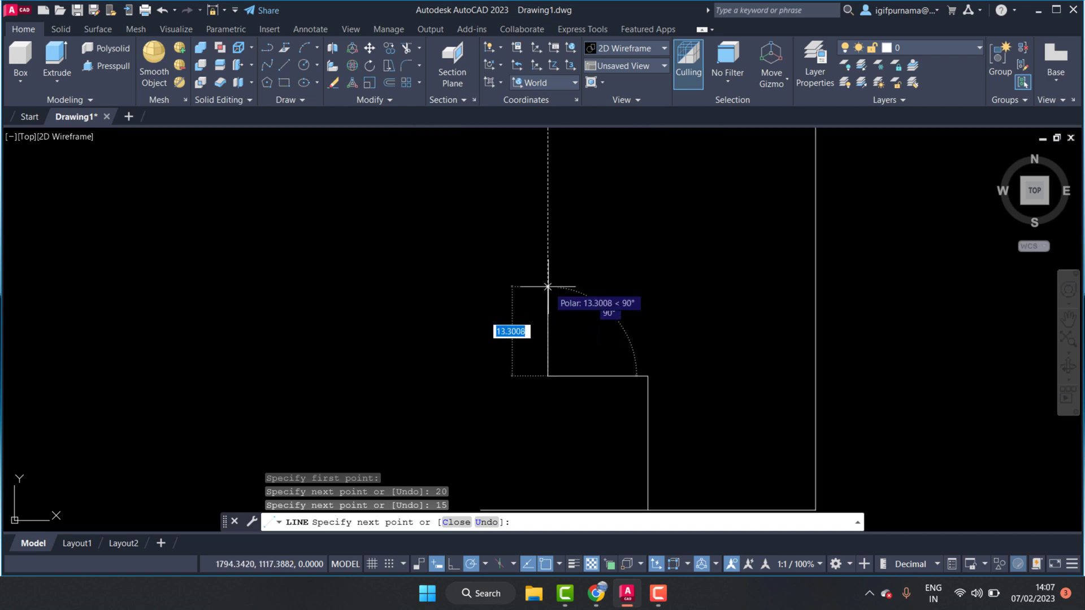
scroll(548, 287, down, 1)
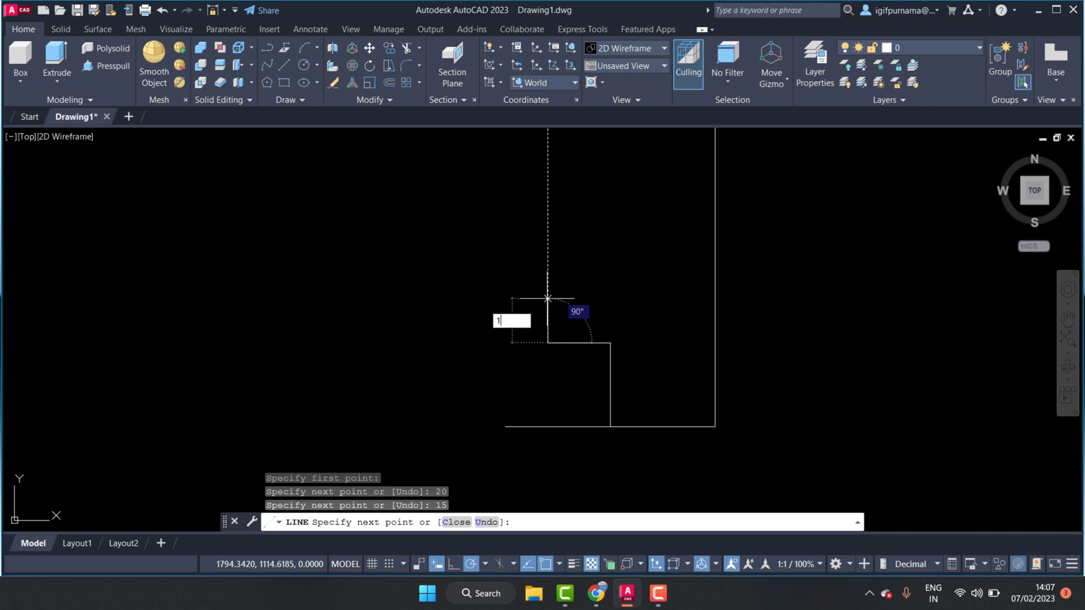
text(10)
key(Return)
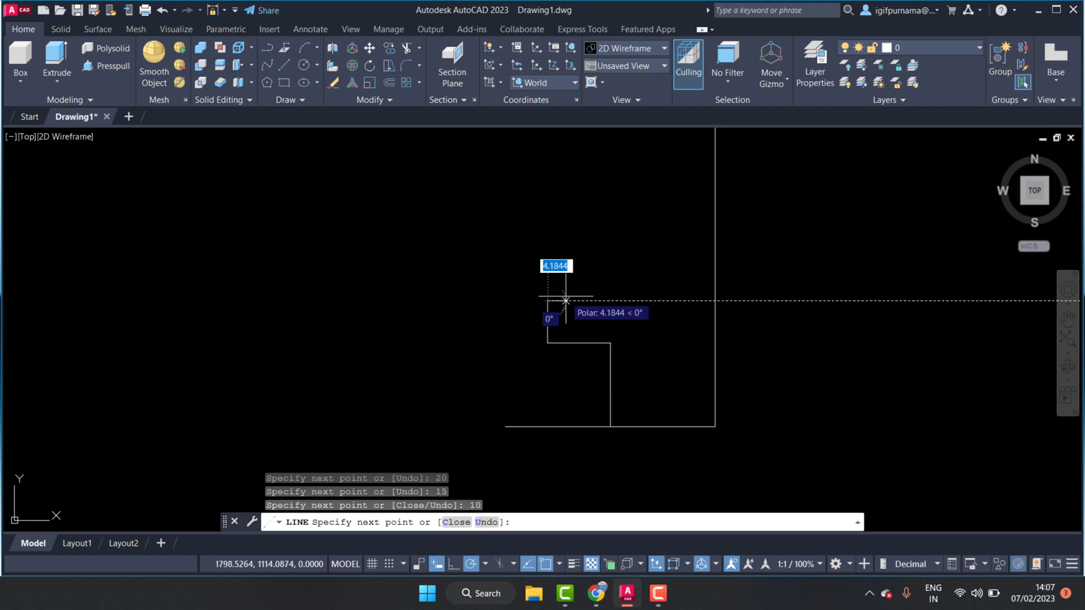
key(Escape)
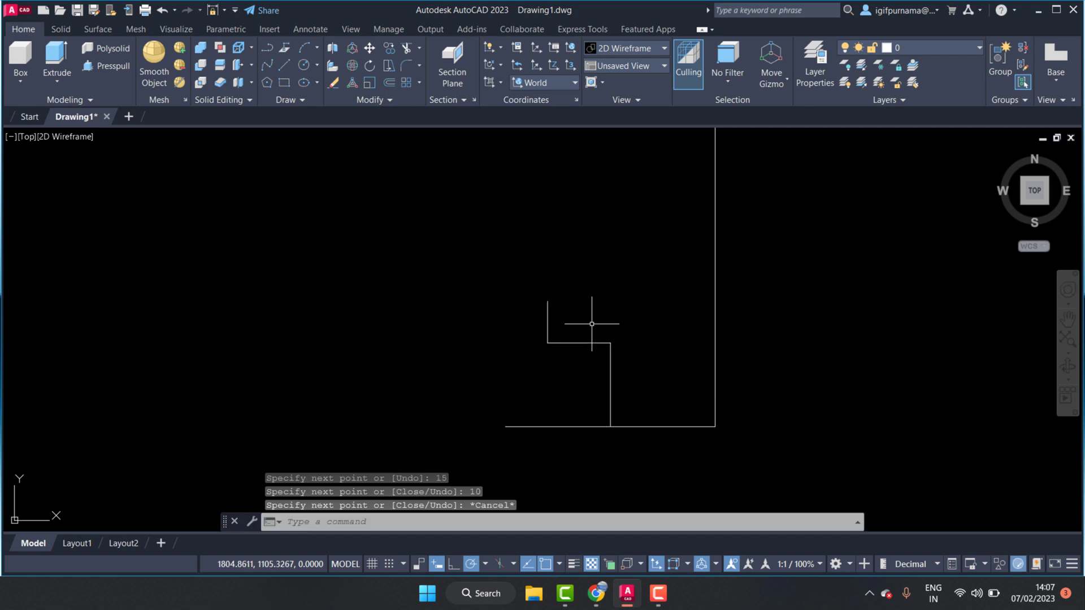
scroll(600, 378, up, 2)
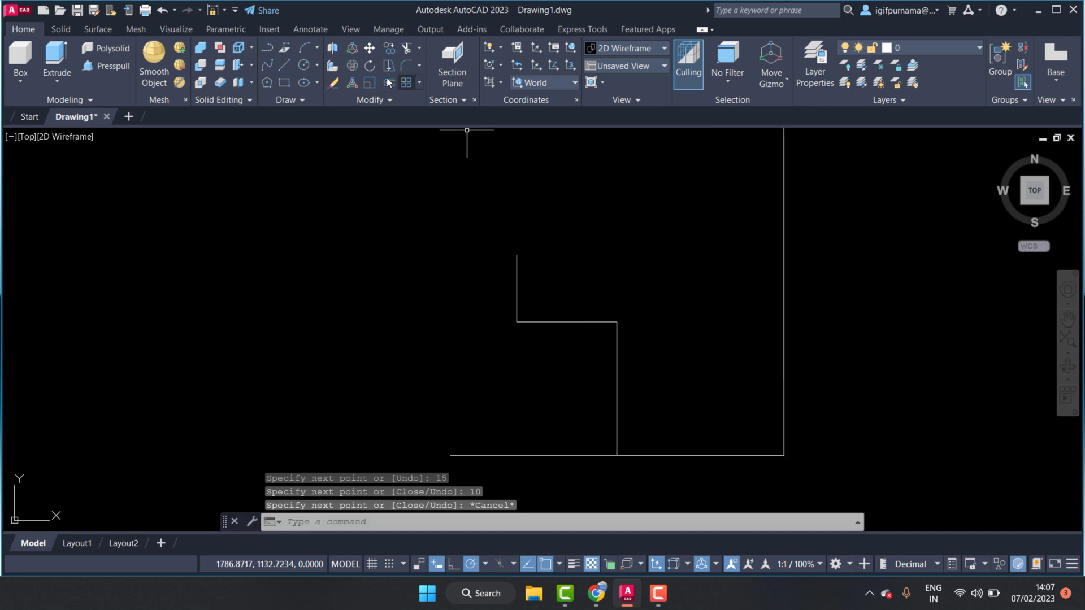
Step: Draw a radius-5 circle centred on the step's inner corner
click(306, 65)
scroll(633, 326, up, 2)
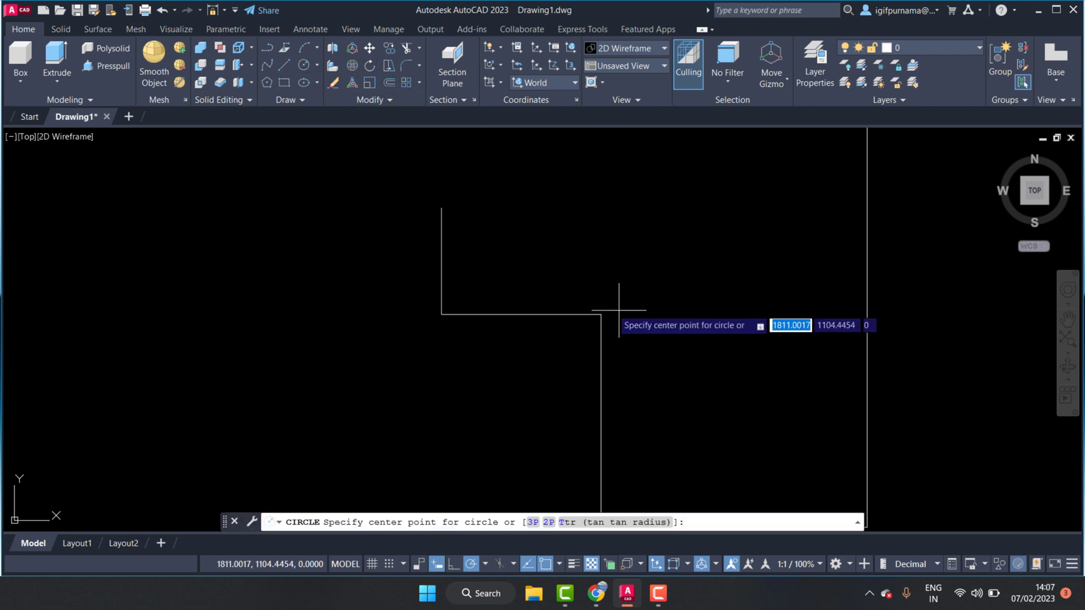
click(601, 314)
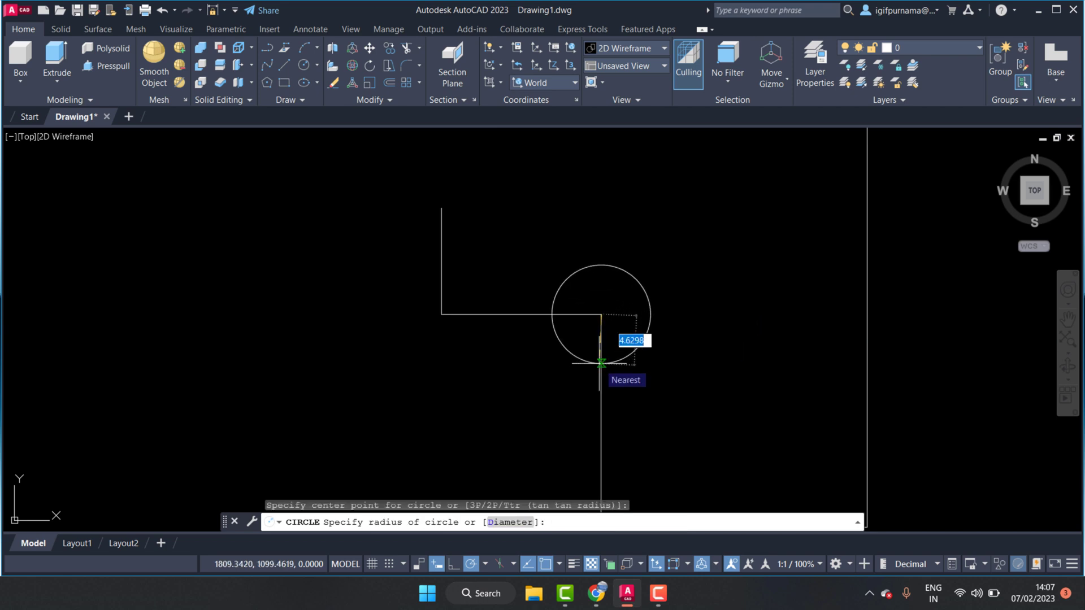
key(Return)
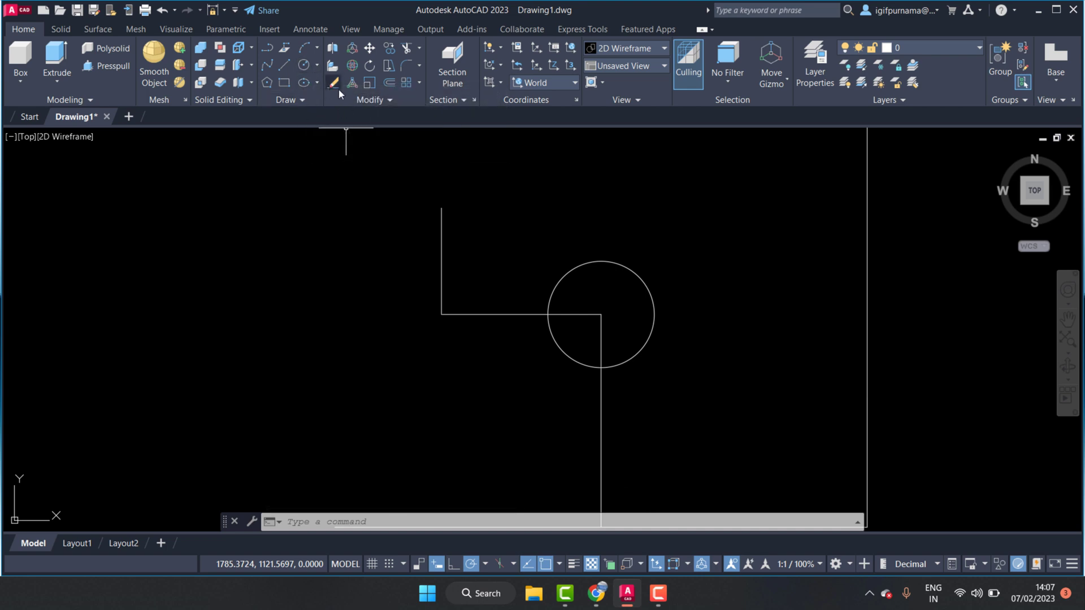
Step: Trim the line inside the circle and the unneeded arc, leaving a quarter-arc corner
click(409, 49)
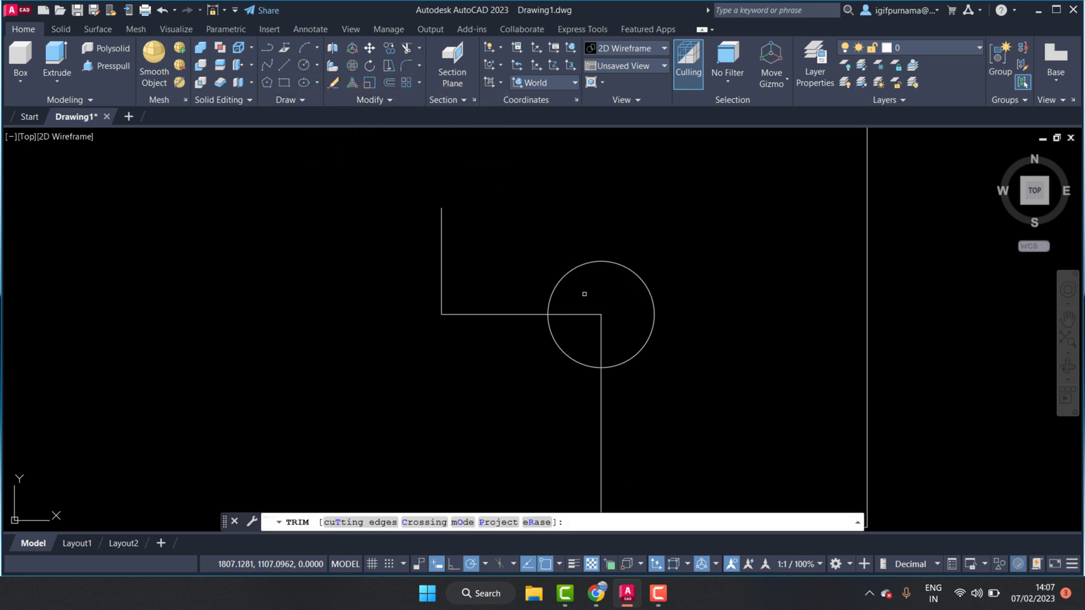
drag(620, 285, 613, 320)
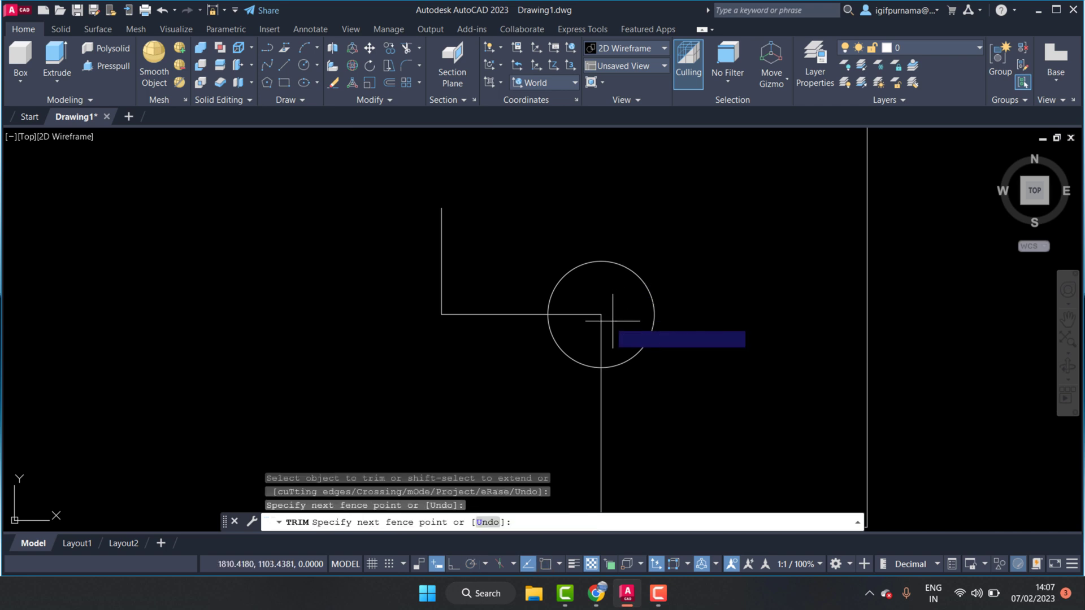
click(604, 334)
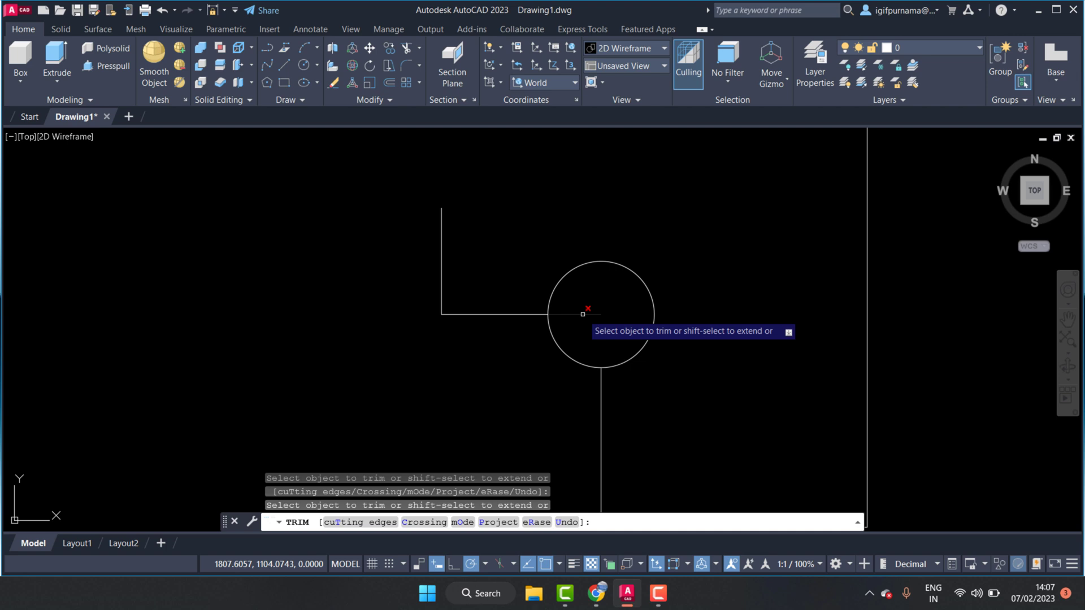
click(600, 261)
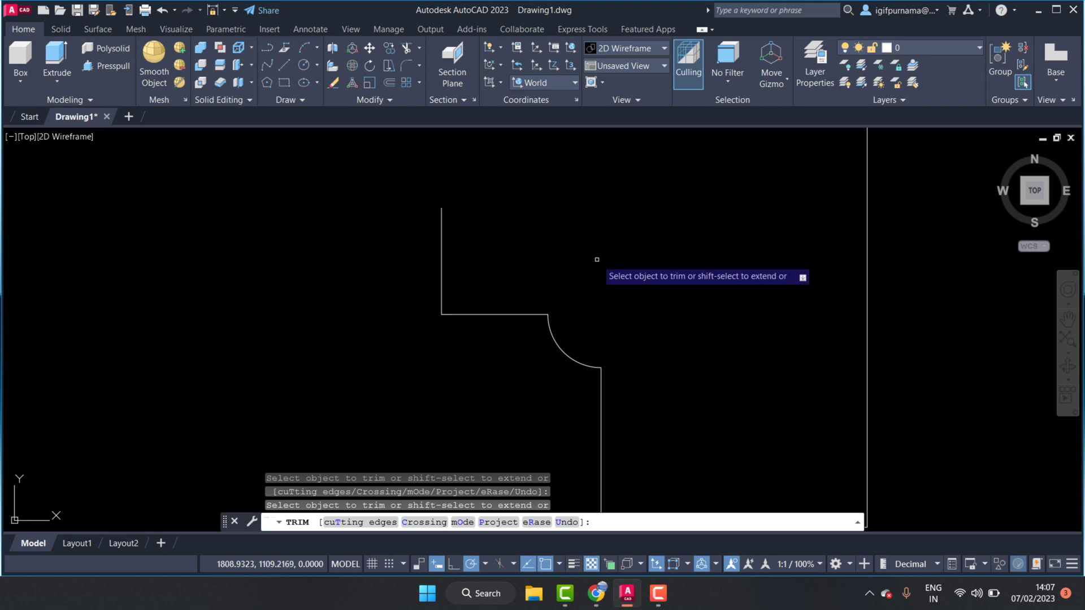
right_click(602, 264)
click(638, 273)
scroll(594, 272, down, 3)
scroll(570, 270, up, 1)
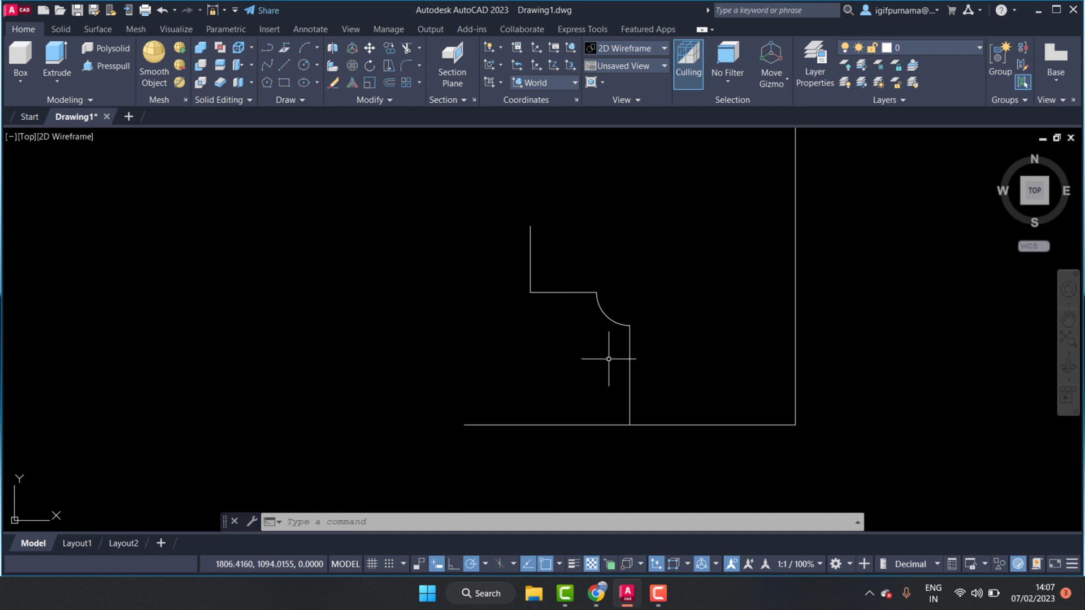
Step: Start the outer stepped line at the bottom corner with a 5-unit segment left
scroll(531, 366, down, 2)
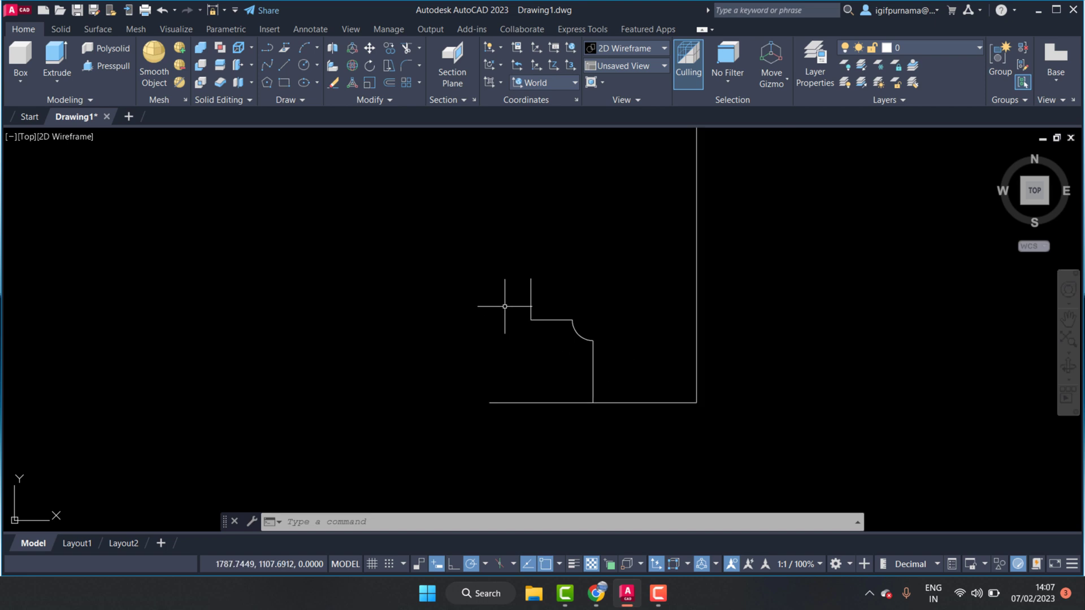
click(283, 65)
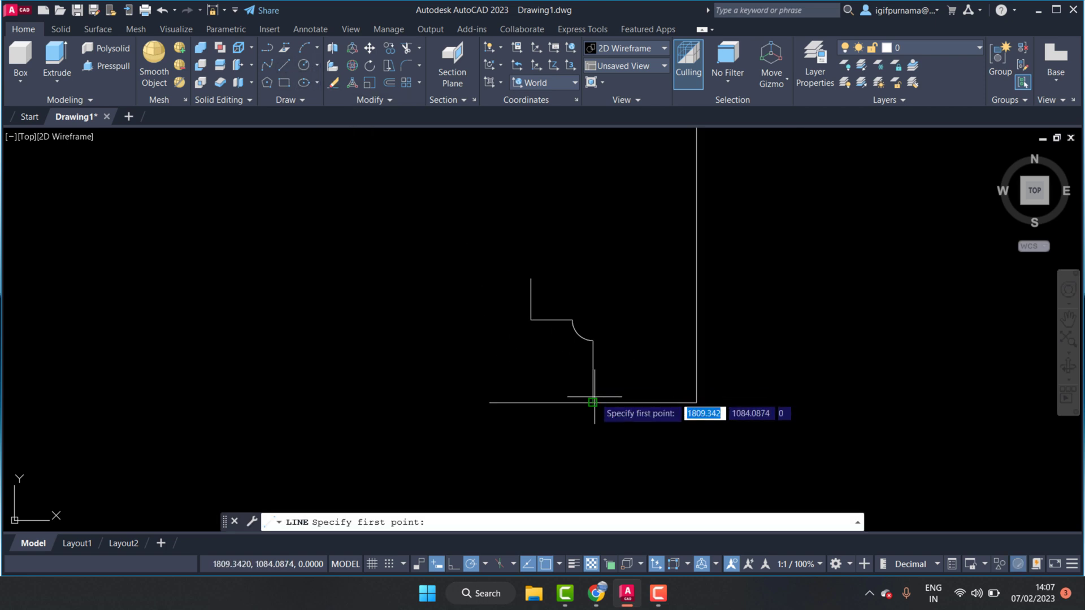
key(Escape)
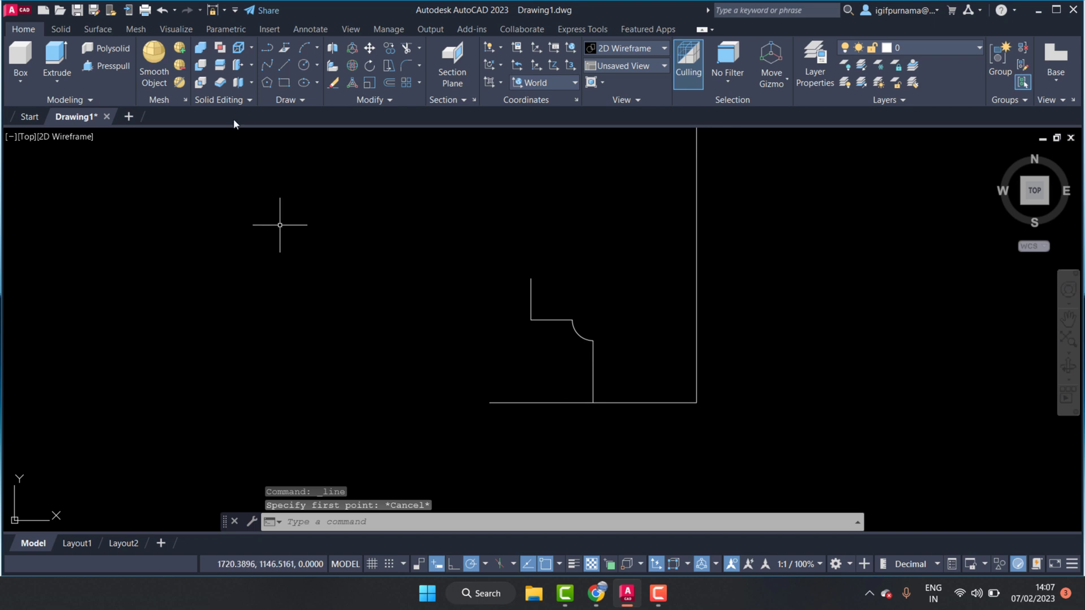
click(286, 65)
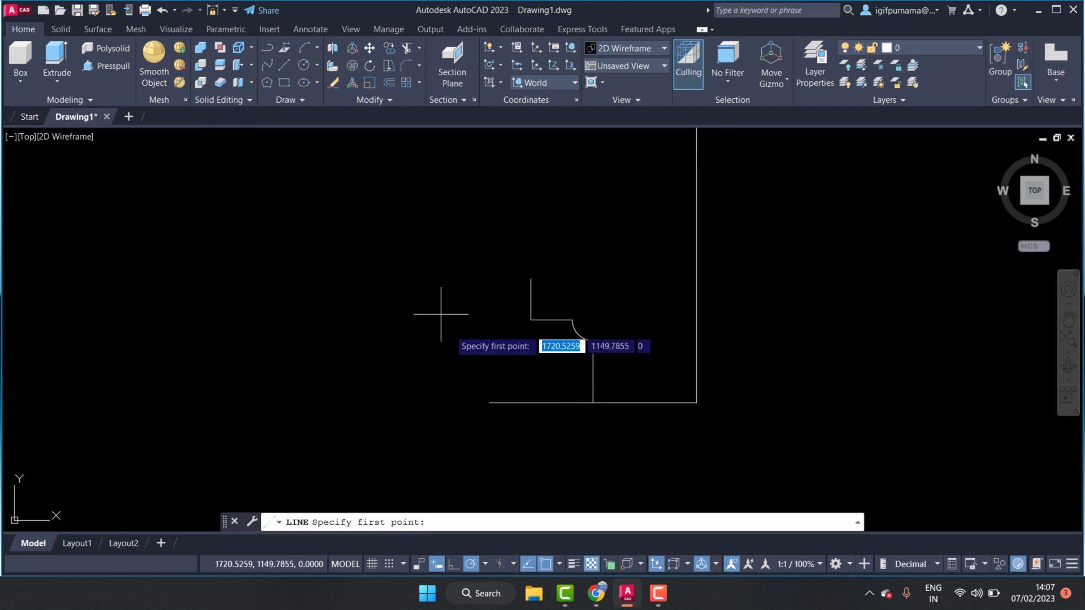
click(568, 403)
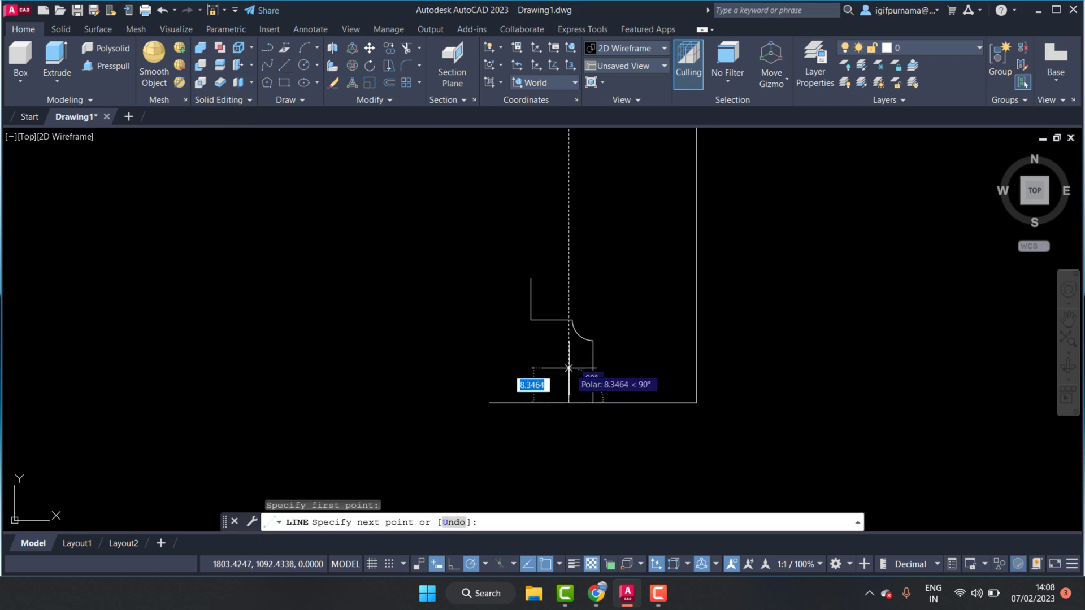
key(Escape)
click(286, 66)
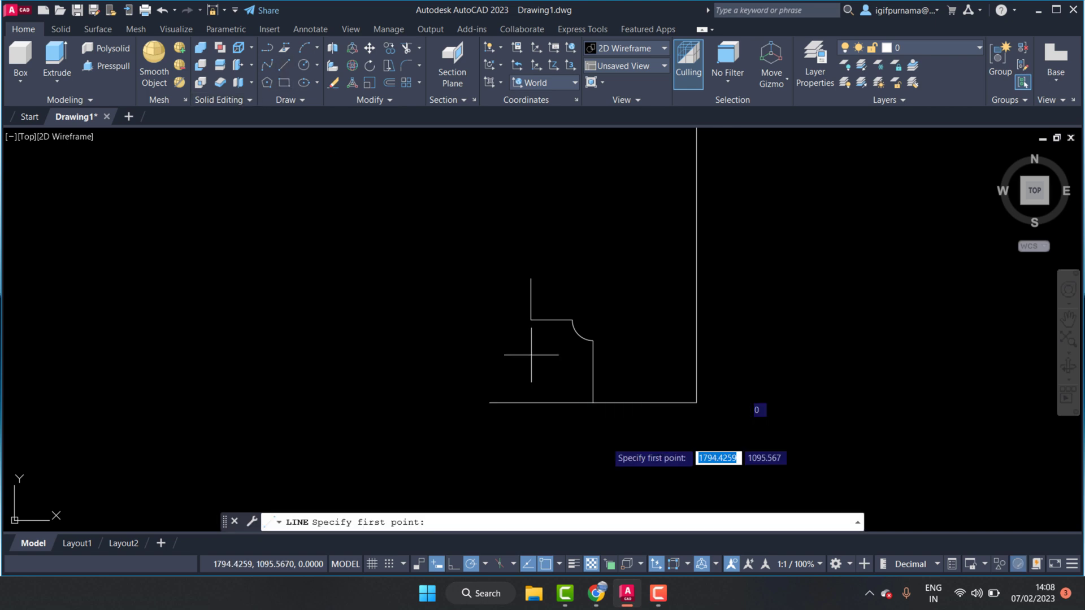
click(593, 403)
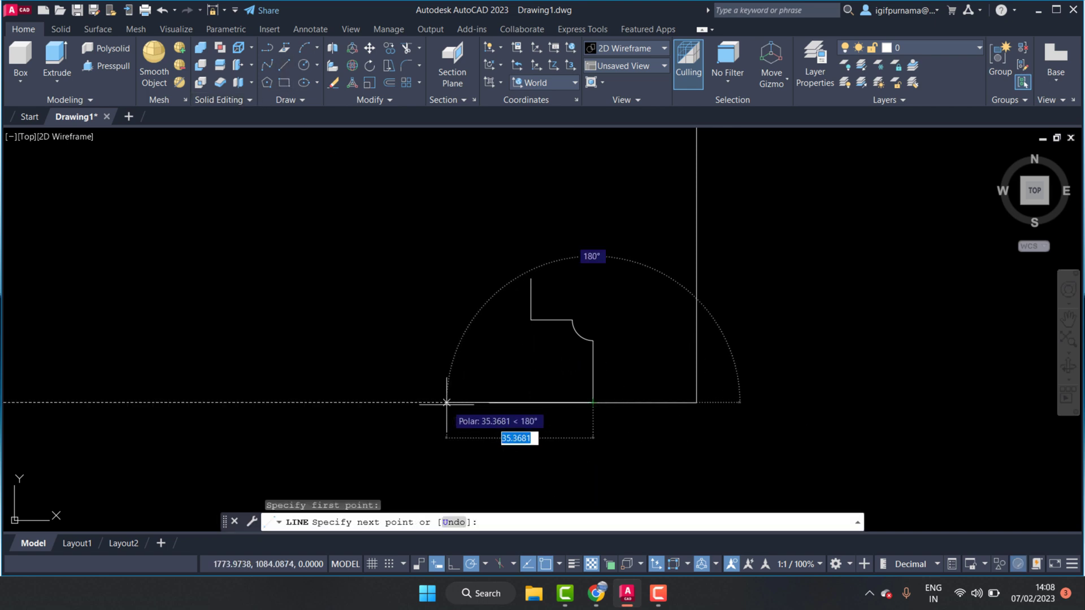
text(5)
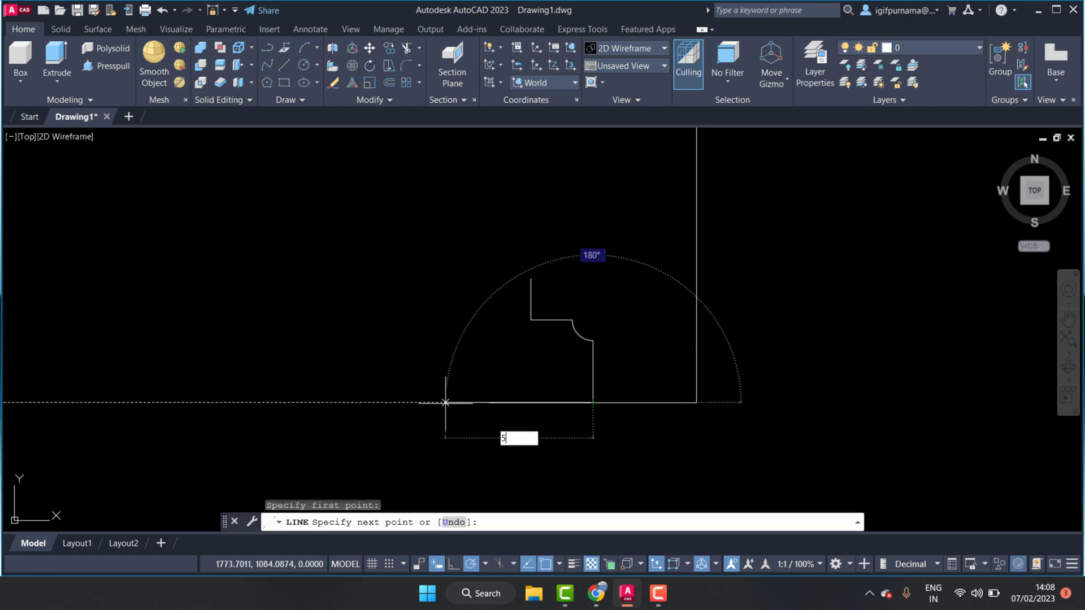
key(Return)
Step: Continue the line up to step height, left, then finish with a 30-unit rise
click(572, 355)
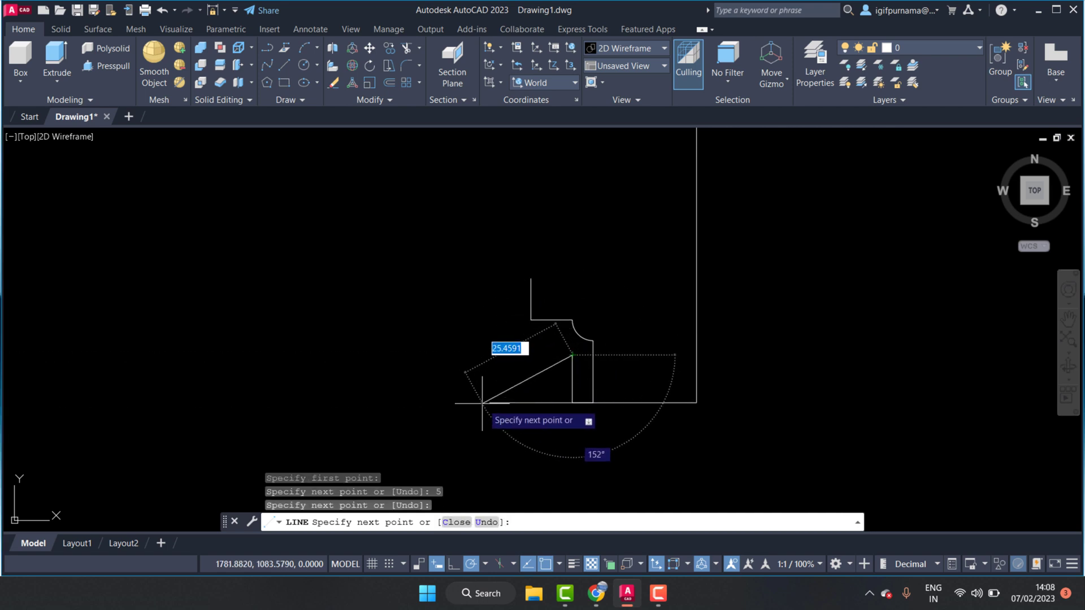
click(490, 355)
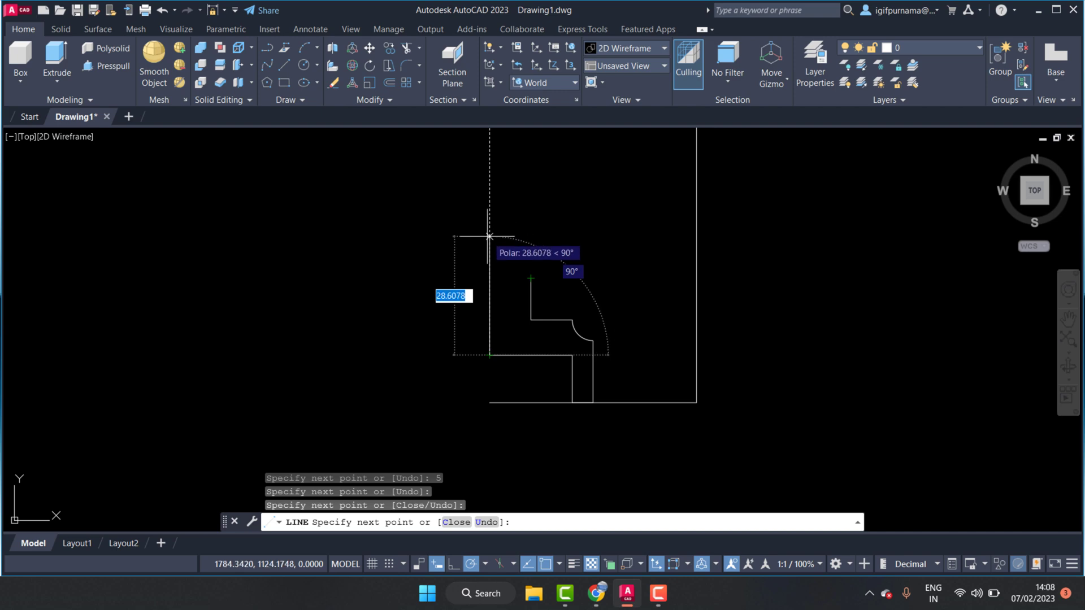
text(30)
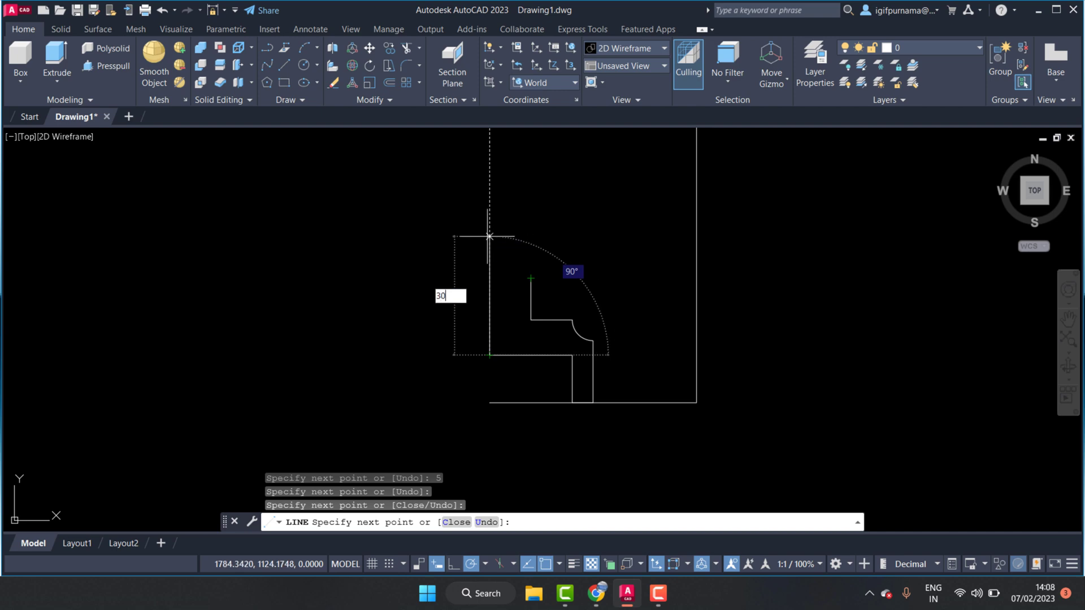
key(Return)
key(Return)
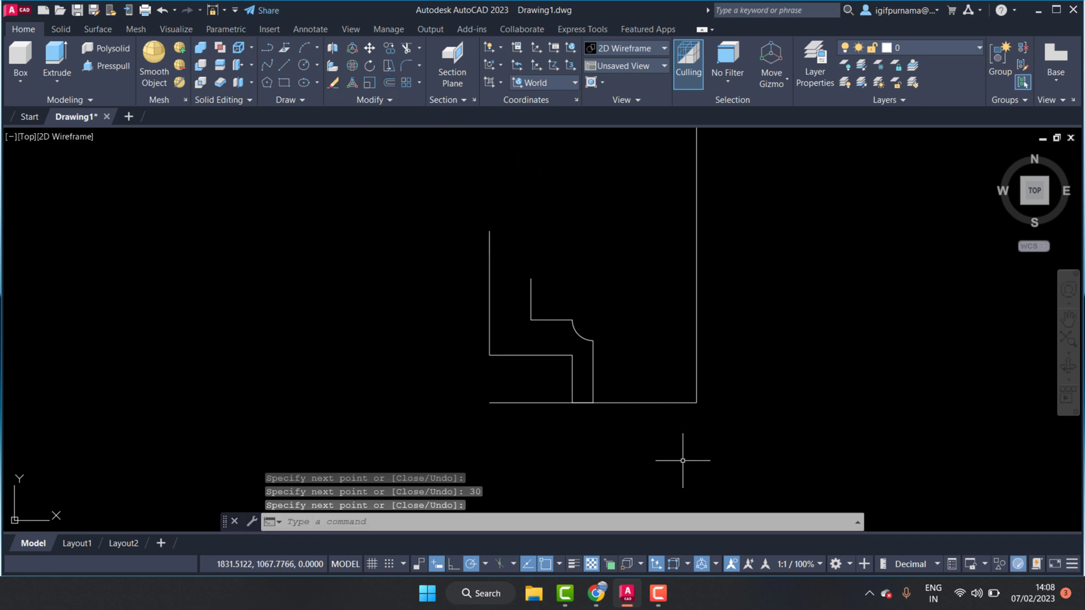
scroll(559, 356, up, 4)
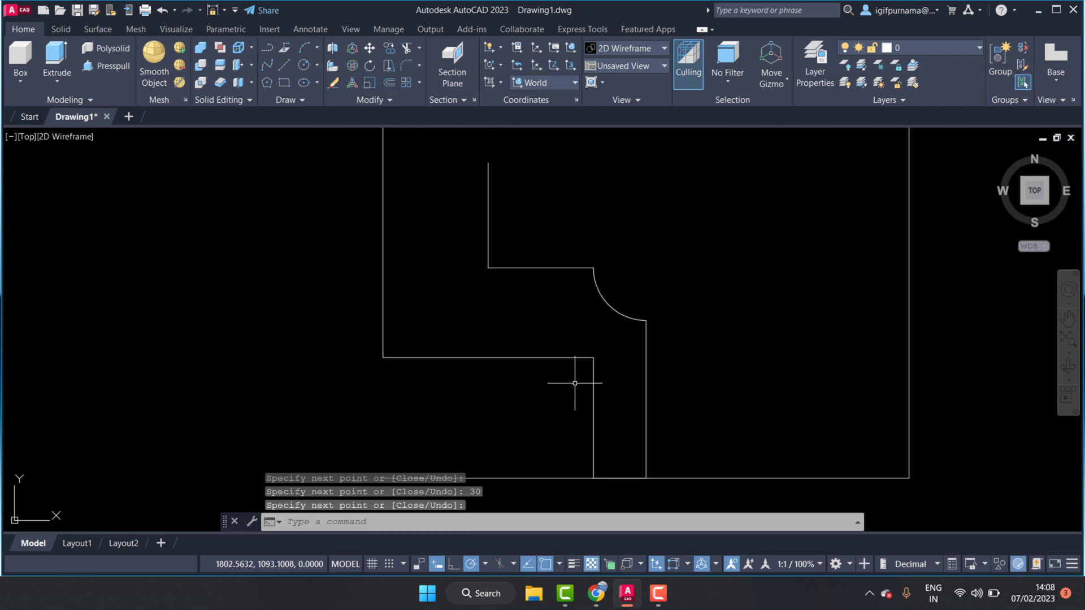
click(405, 63)
click(594, 379)
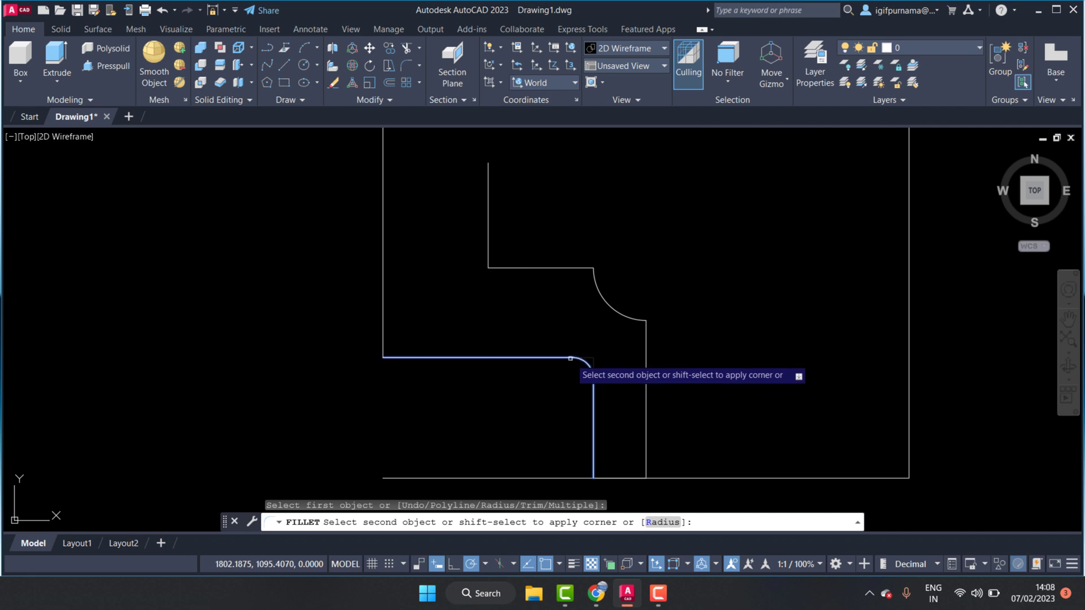
Step: Complete the fillet rounding the outer stepped line's corner
click(571, 359)
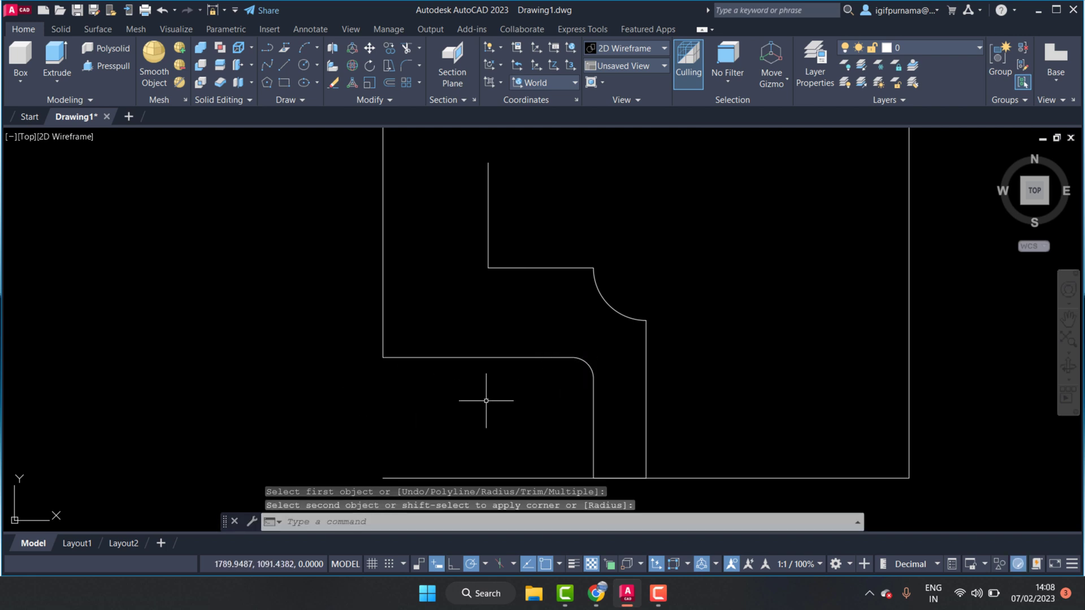
scroll(521, 390, down, 4)
scroll(512, 296, up, 2)
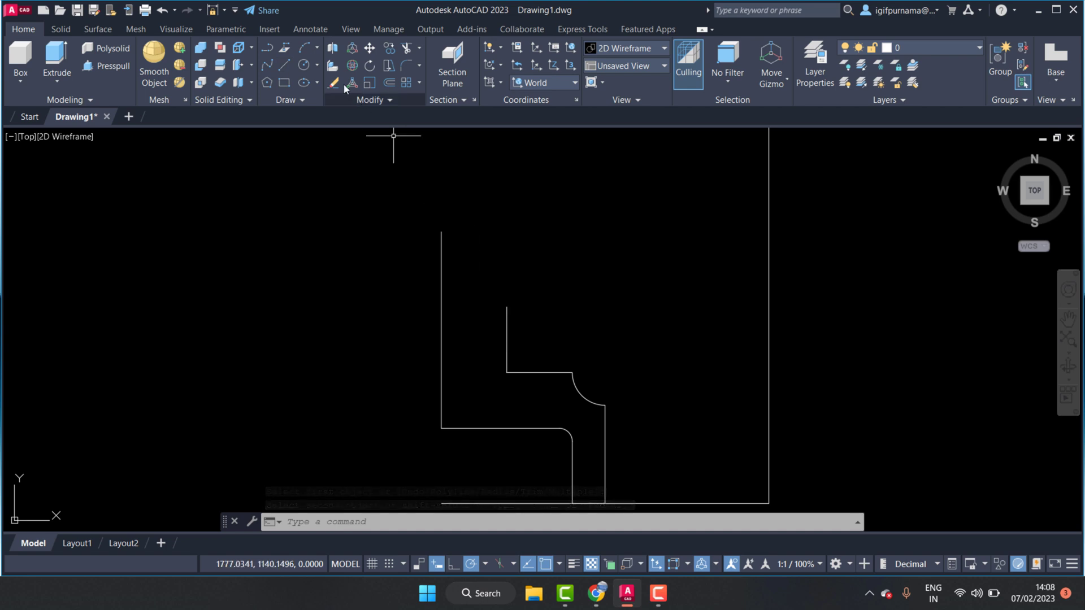
click(286, 65)
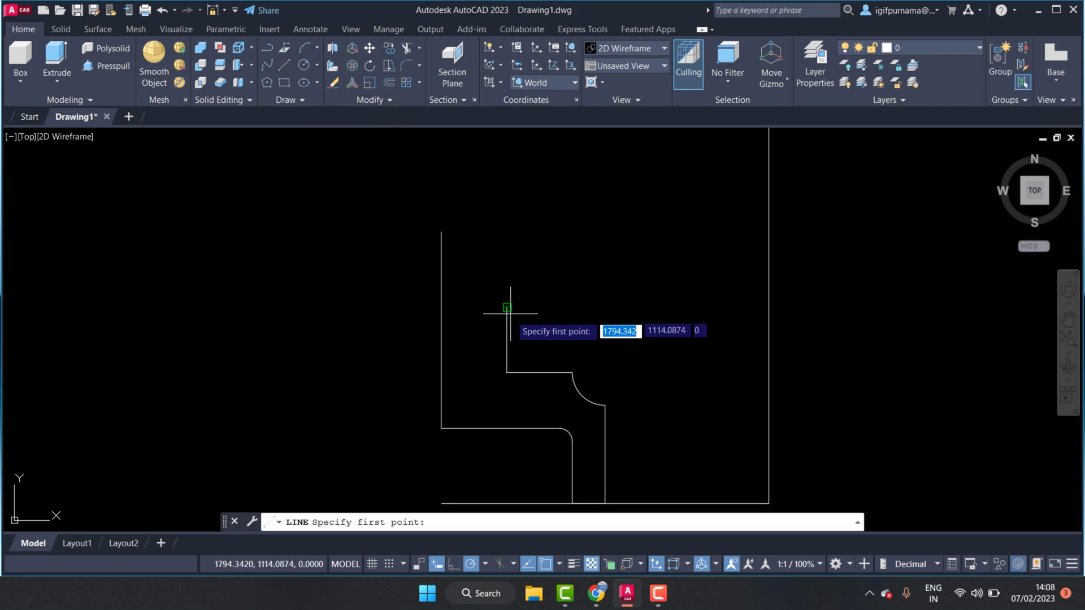
key(Escape)
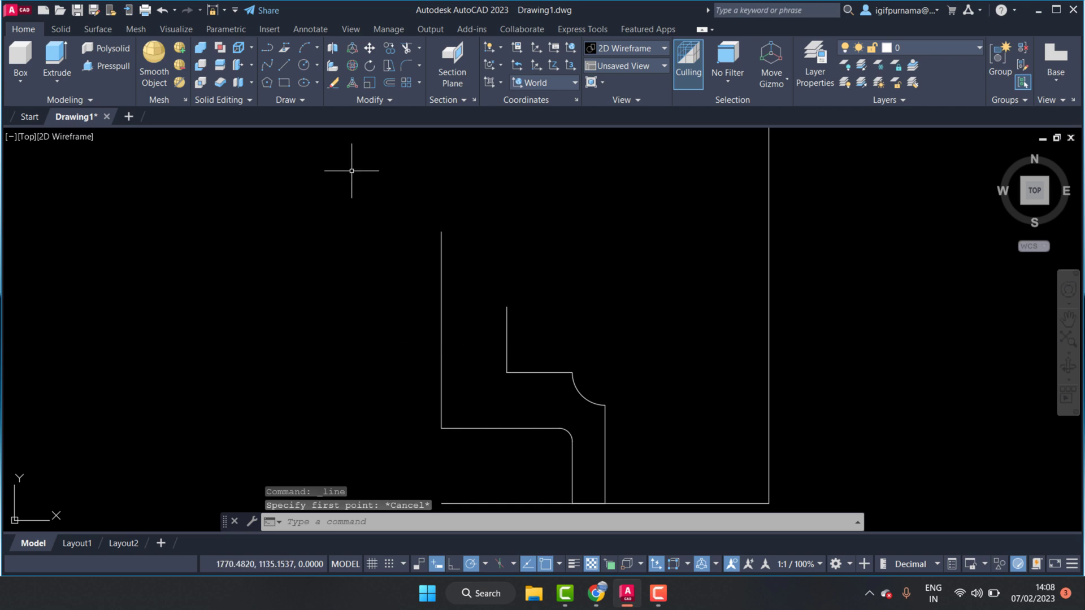
click(288, 65)
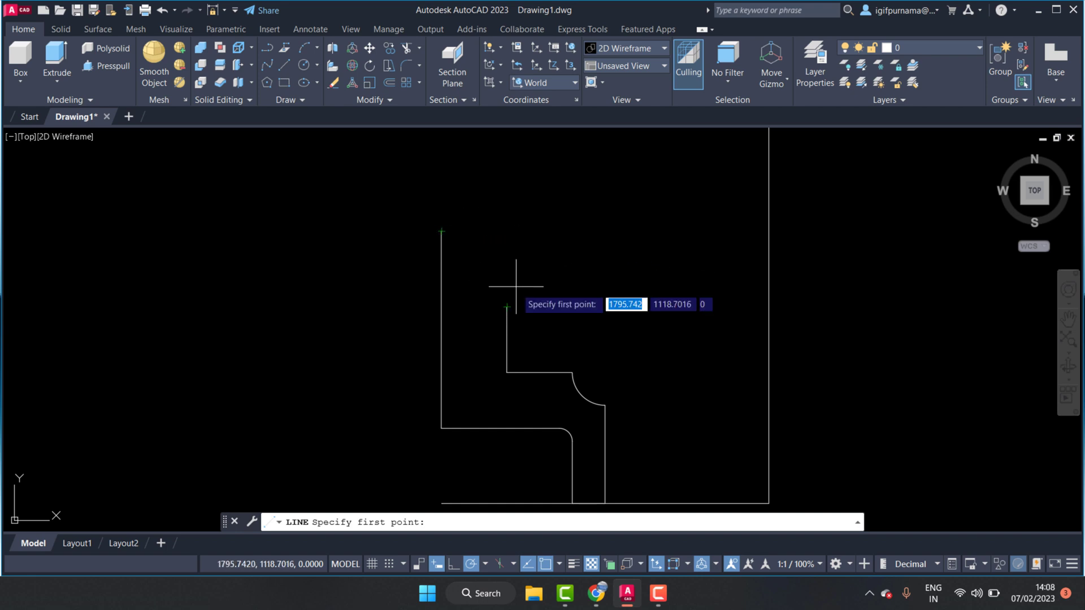
click(507, 307)
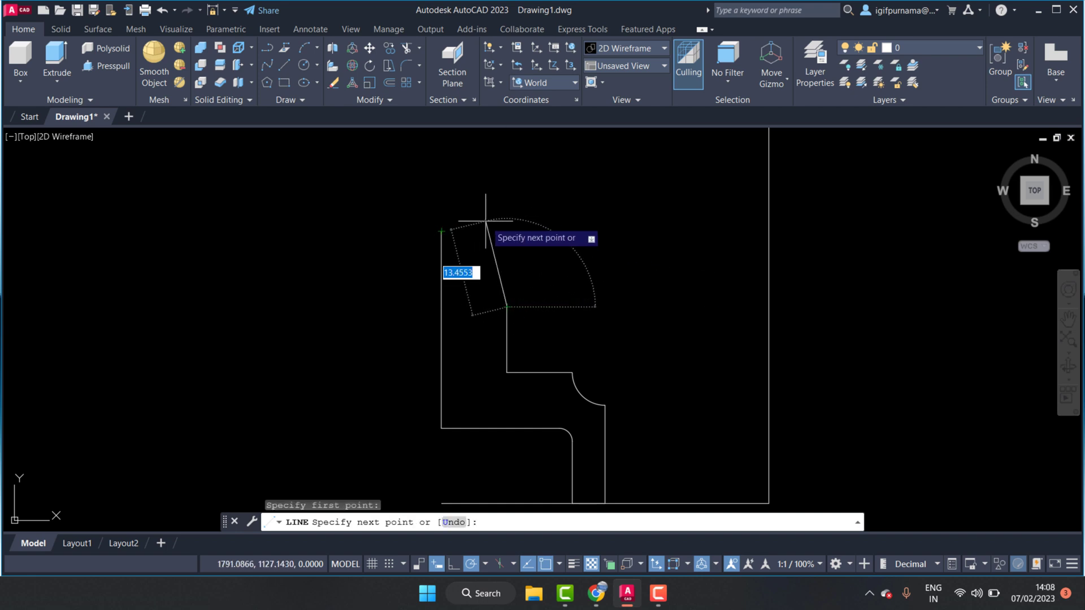
key(Escape)
Step: Erase the short vertical stub on the inner step
click(334, 82)
click(526, 350)
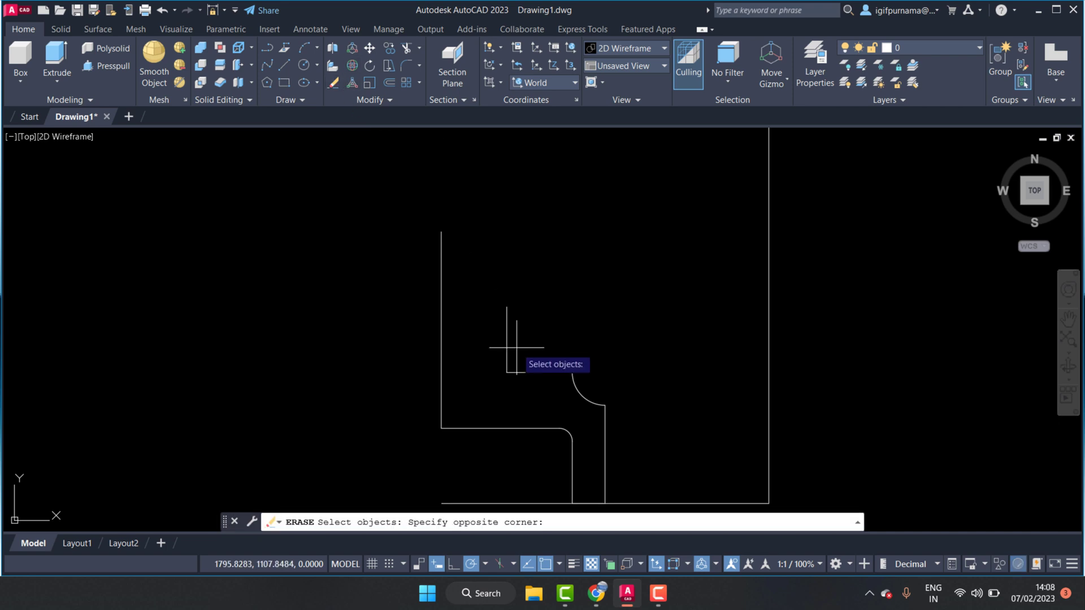
click(499, 331)
key(Return)
Step: Draw a vertical line from the inner corner up level with the outer edge's top
click(280, 65)
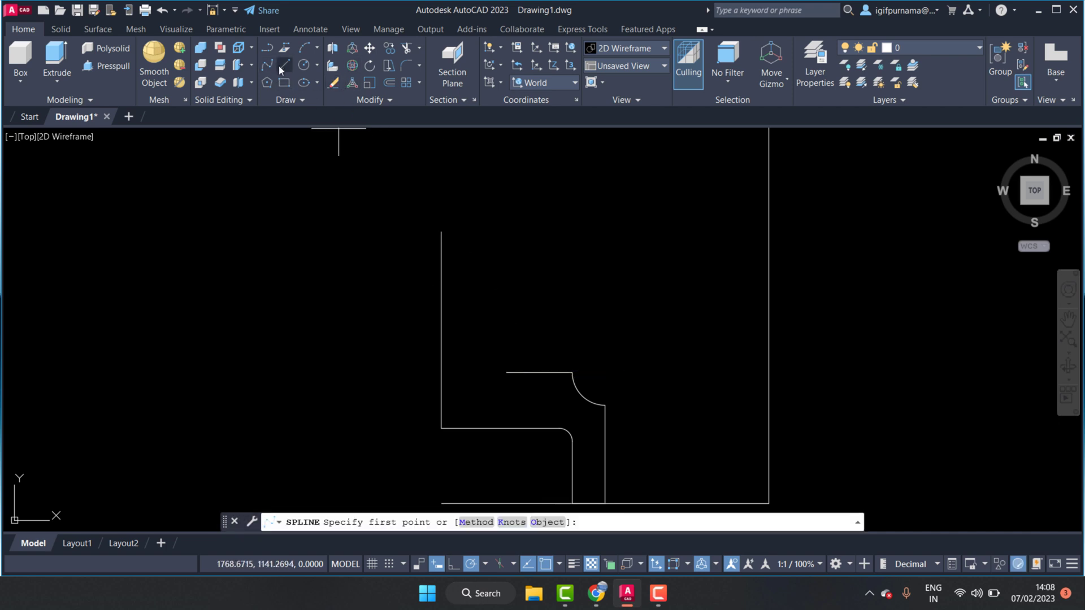
click(507, 372)
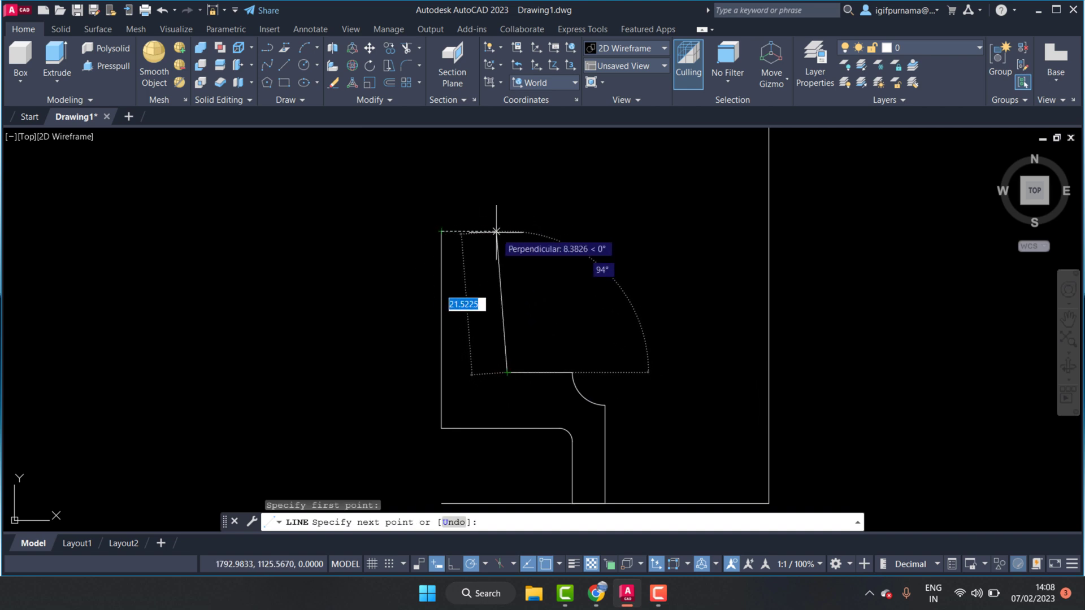
click(507, 232)
right_click(513, 238)
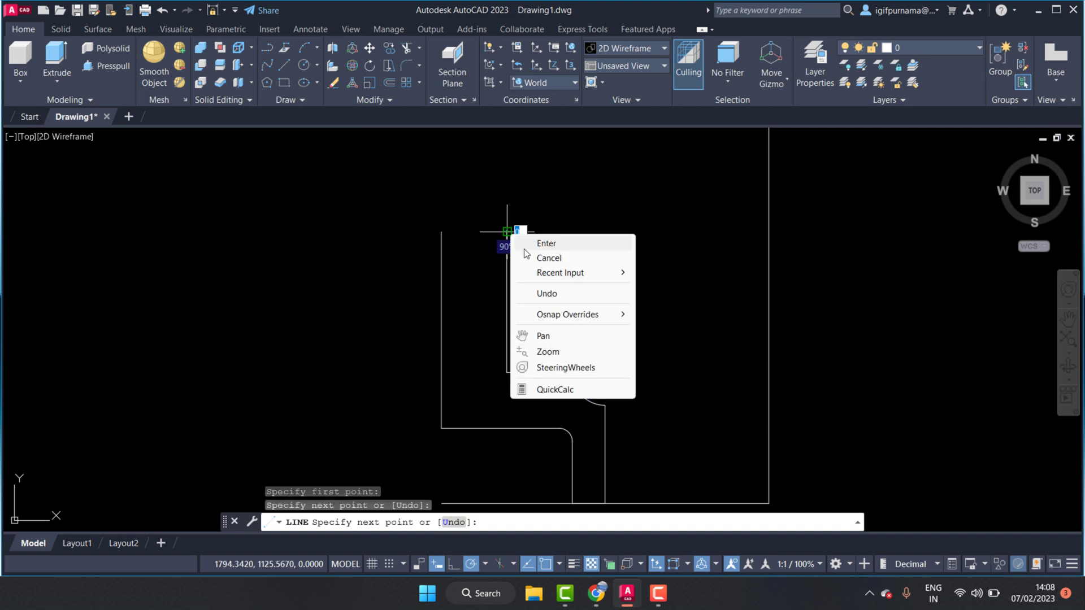
click(531, 243)
scroll(524, 320, down, 4)
scroll(601, 130, up, 2)
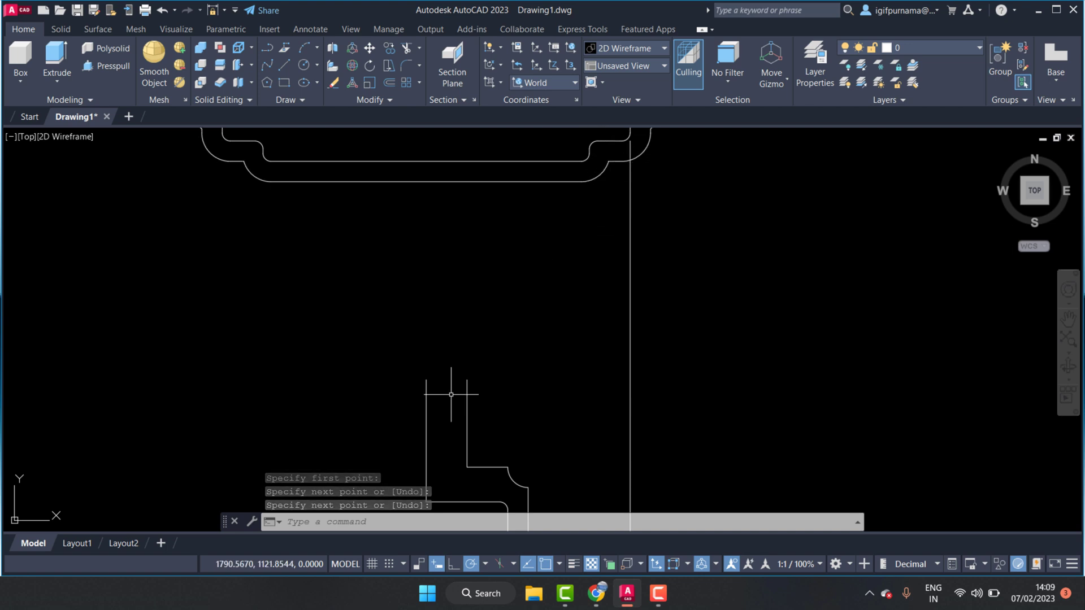
Step: Draw a spline from the inner vertical line's top to the rim's underside corner
click(265, 67)
click(467, 379)
click(574, 310)
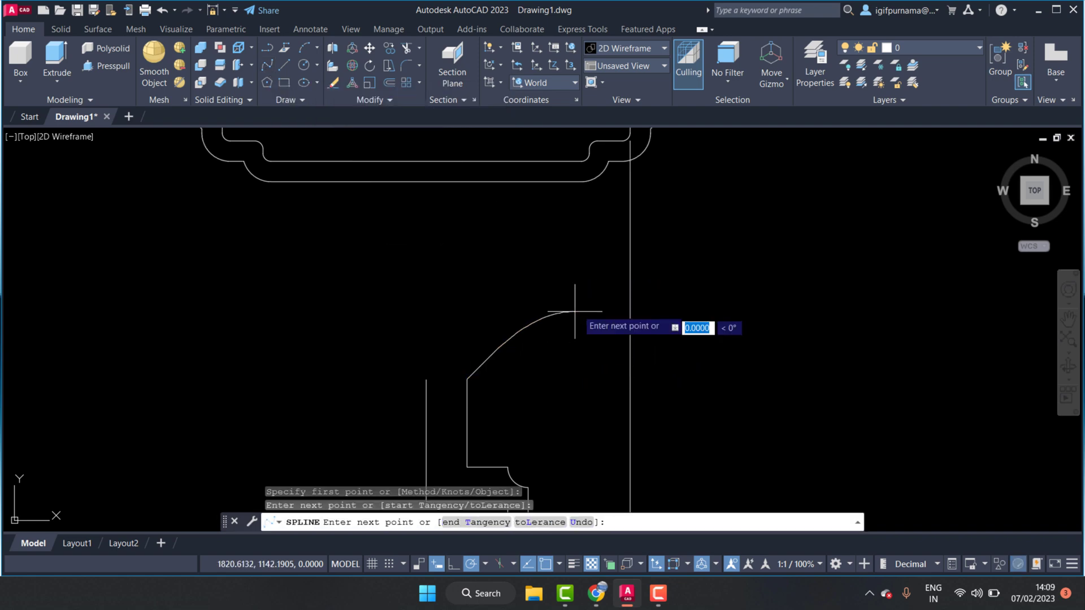
scroll(630, 159, up, 2)
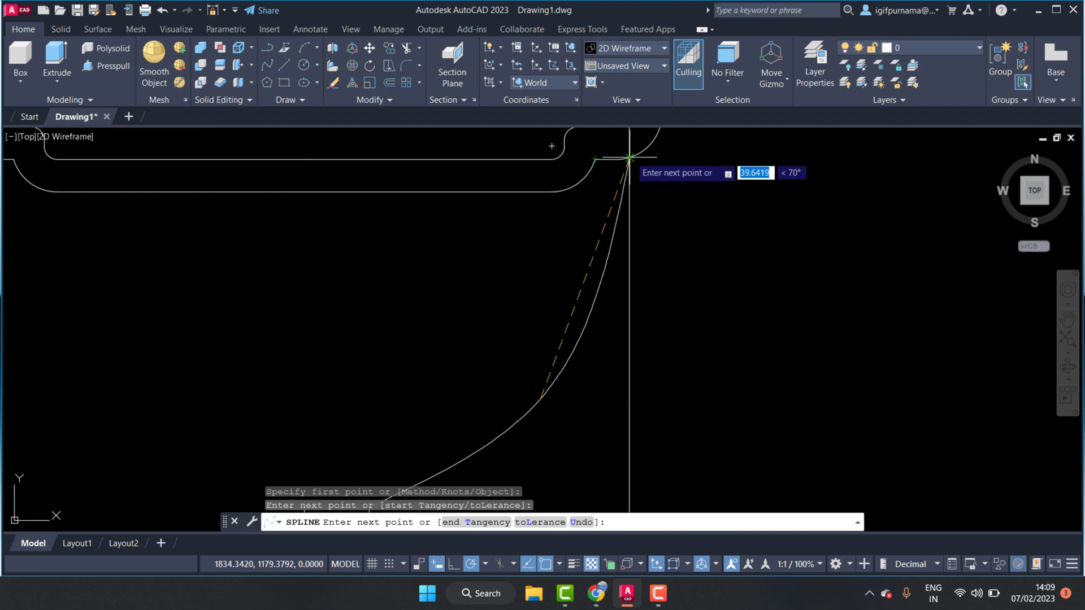
scroll(629, 160, down, 1)
scroll(627, 162, down, 1)
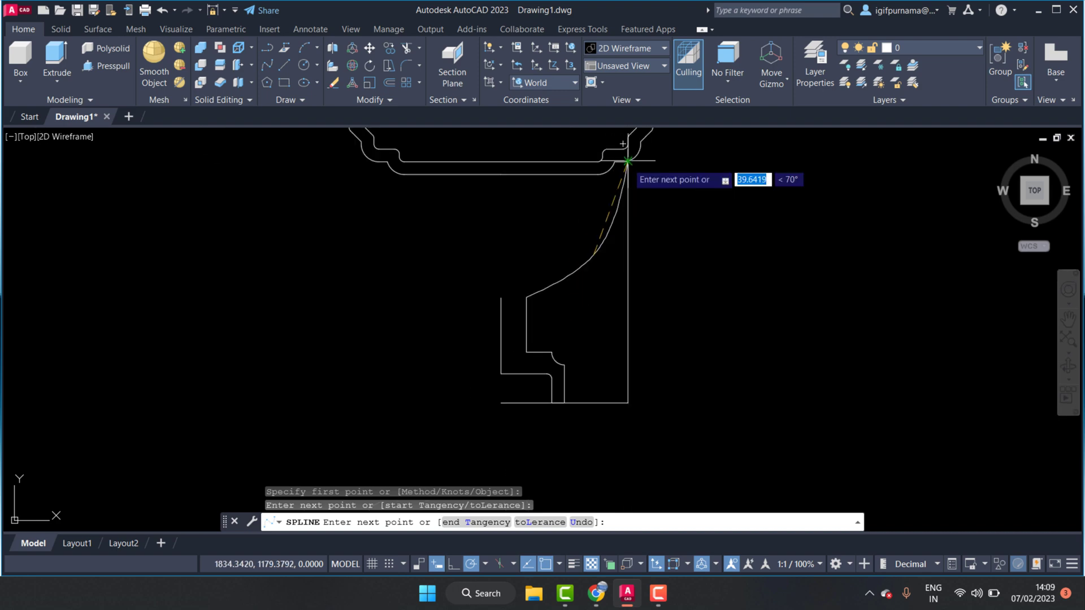
scroll(627, 161, up, 2)
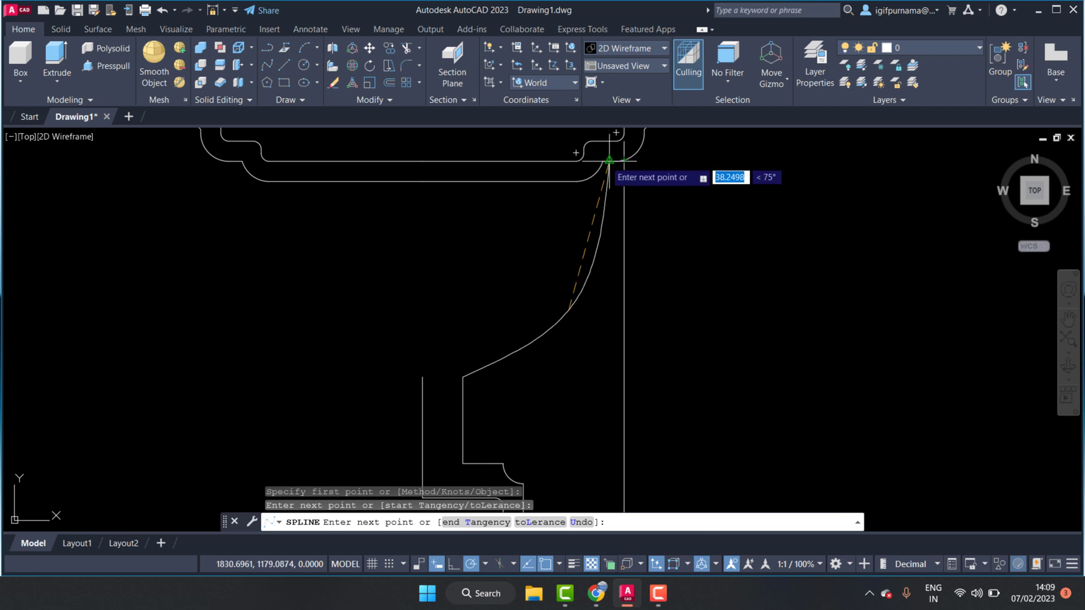
scroll(602, 163, up, 1)
scroll(596, 161, up, 1)
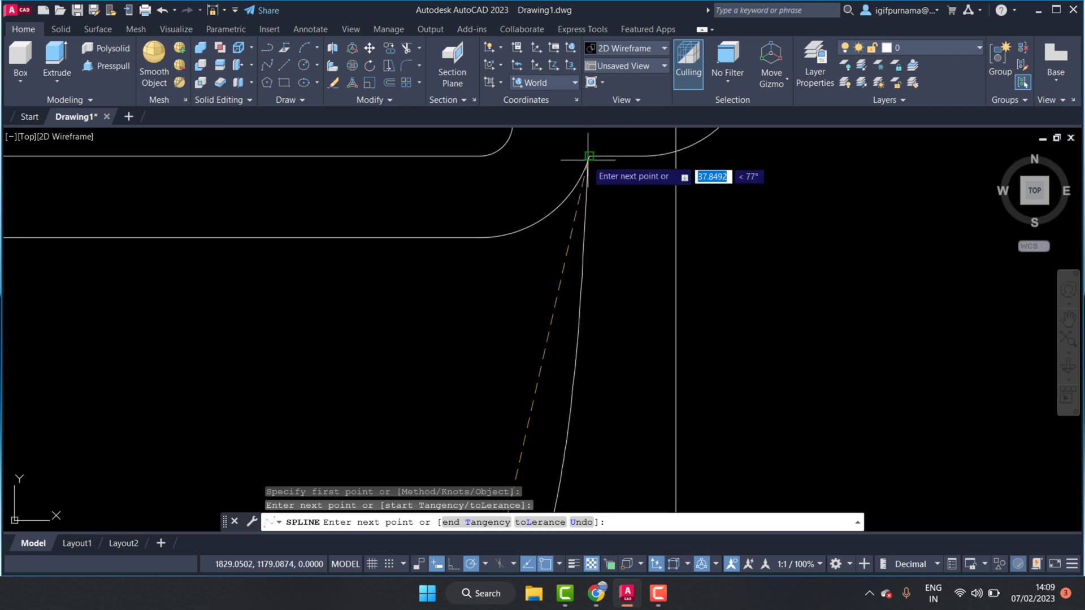
click(589, 156)
right_click(593, 163)
click(607, 173)
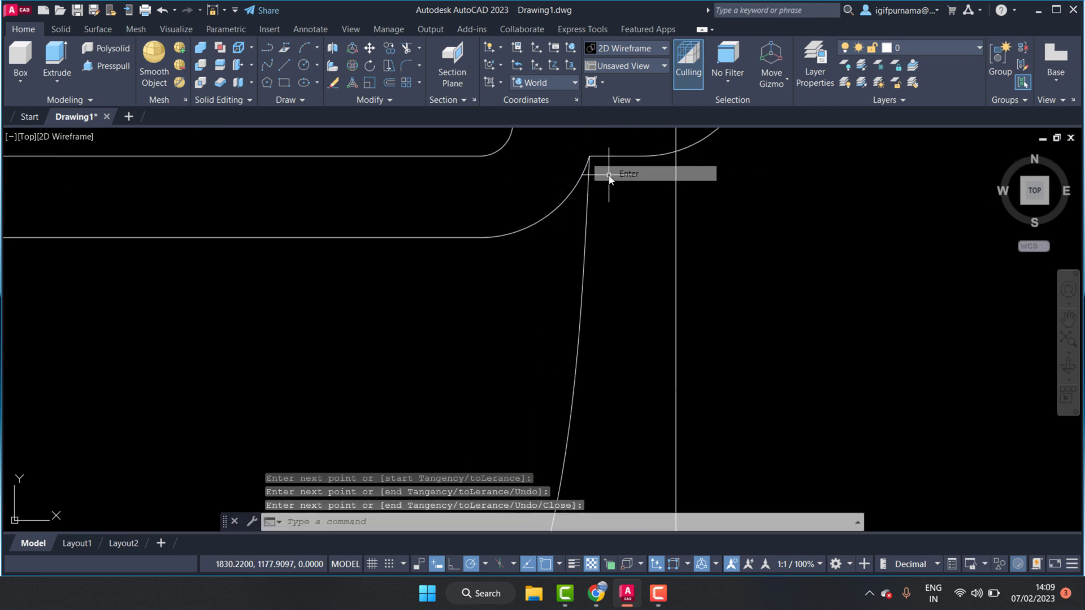
scroll(622, 176, down, 2)
scroll(466, 160, down, 1)
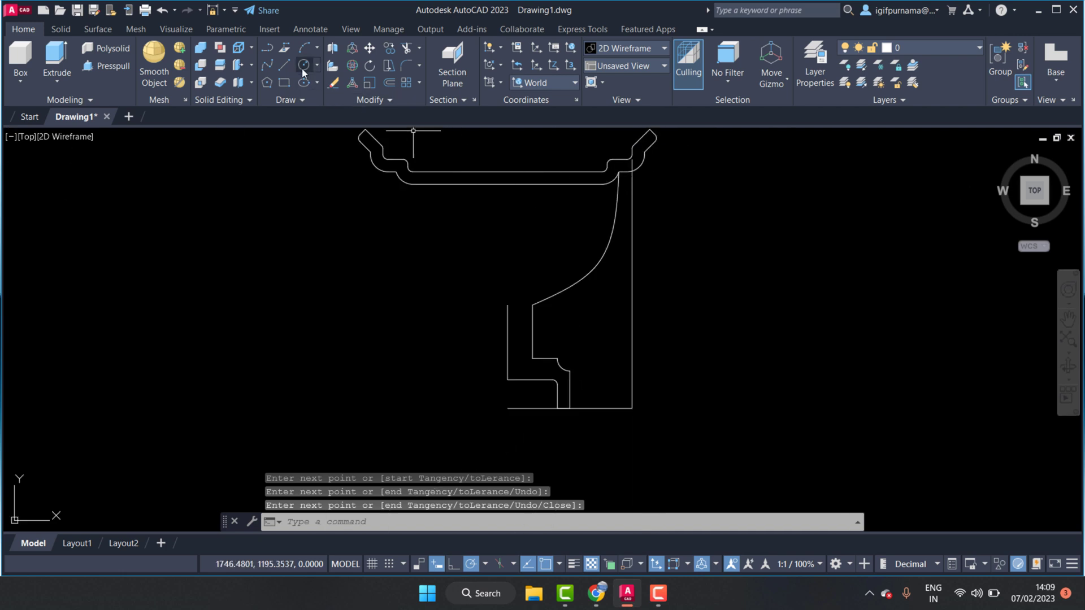
Step: Draw a second spline from the outer vertical line's top to the rim's underside
click(269, 67)
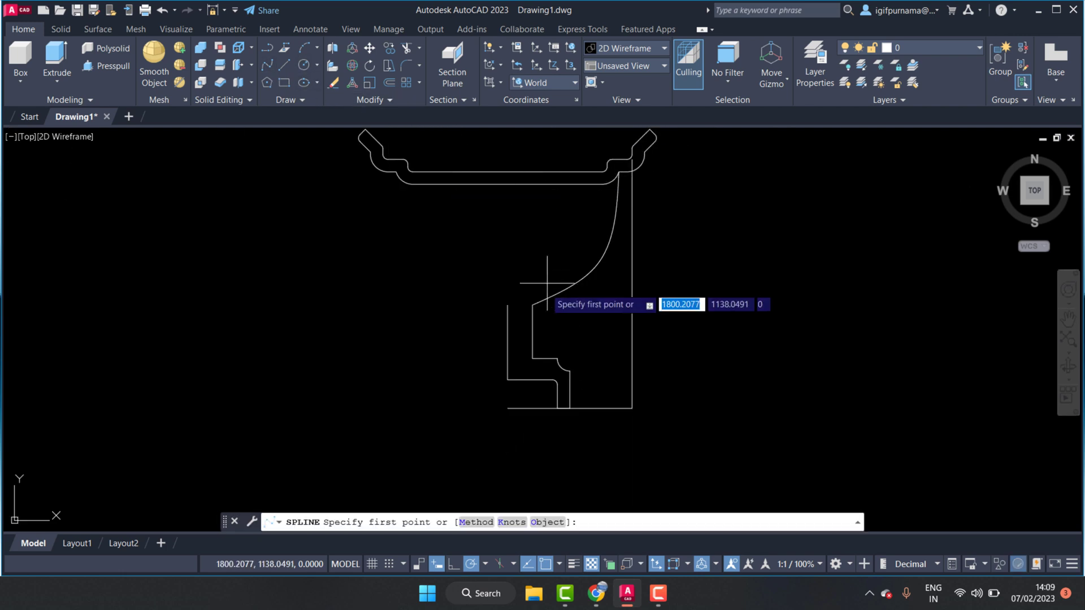
click(507, 305)
scroll(573, 226, up, 3)
click(588, 252)
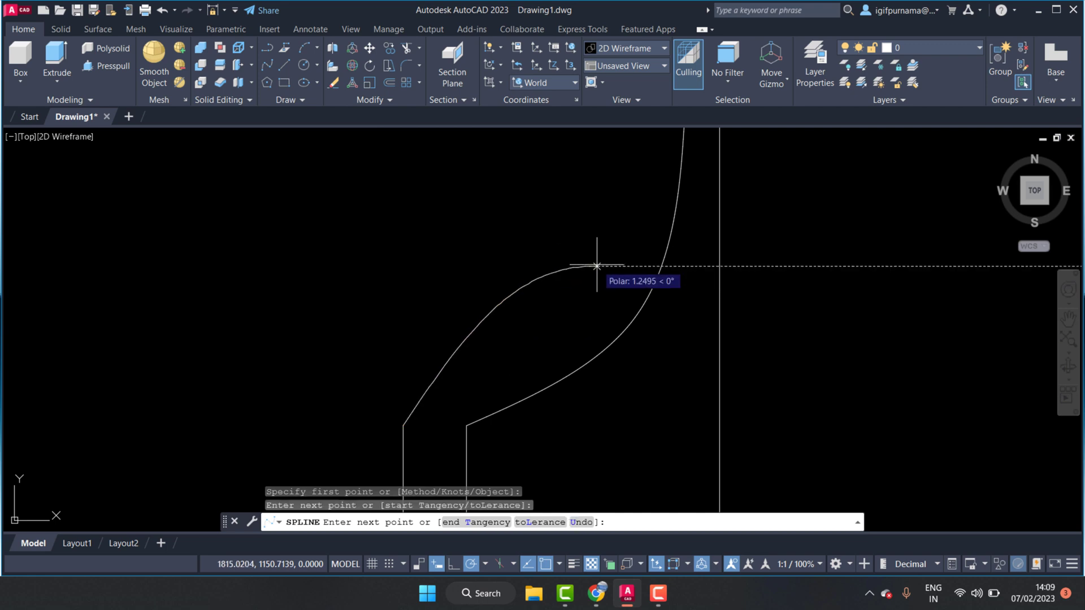
scroll(593, 249, down, 1)
scroll(605, 258, down, 1)
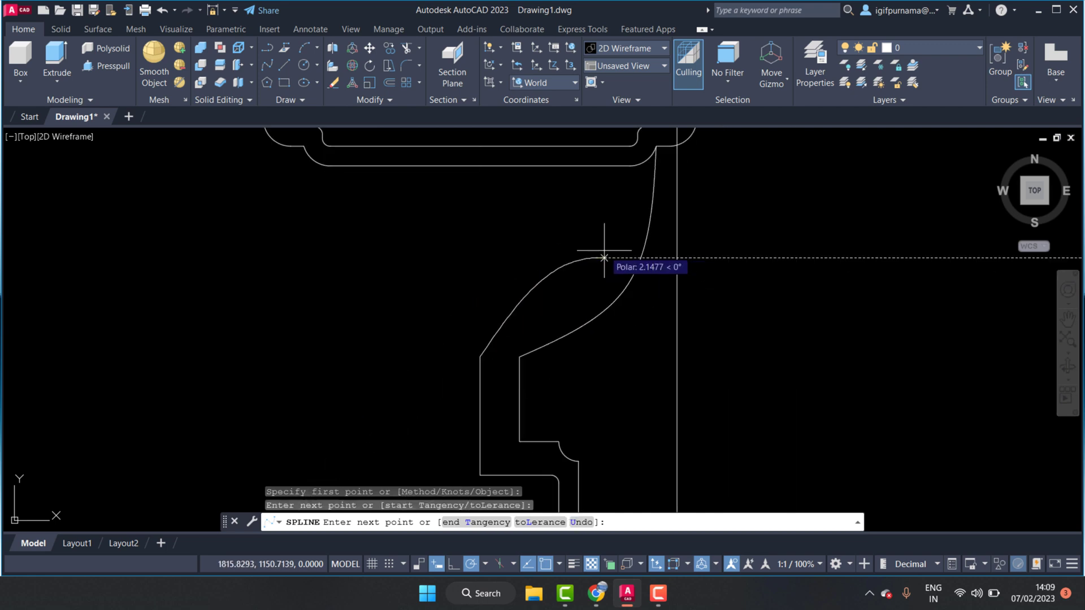
click(629, 165)
right_click(629, 165)
click(668, 174)
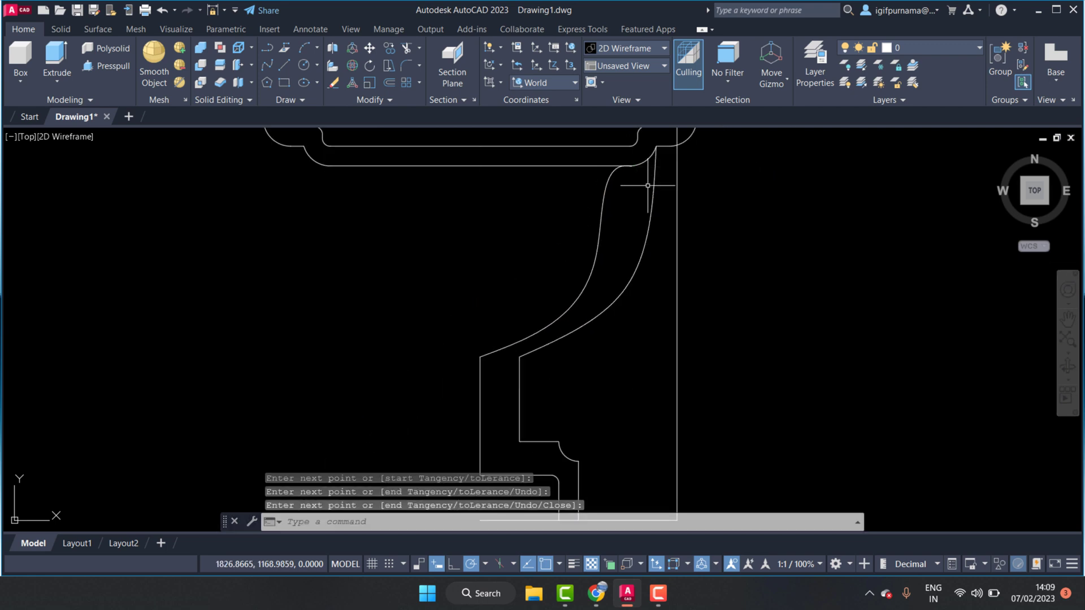
scroll(604, 196, up, 2)
Step: Reshape both splines by moving their fit-point grips to smooth the curves
click(588, 179)
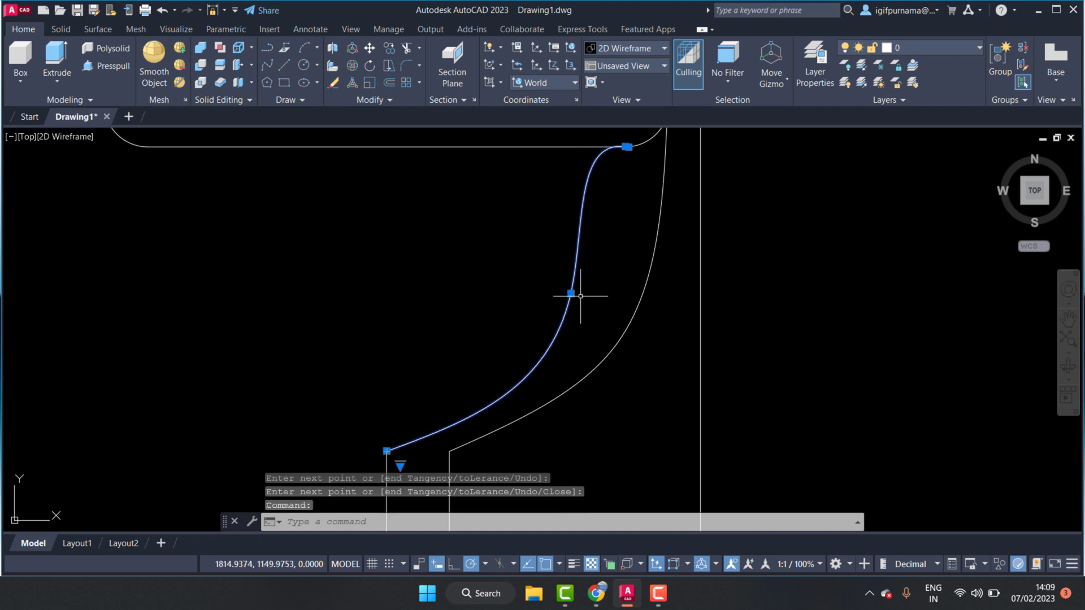
click(626, 147)
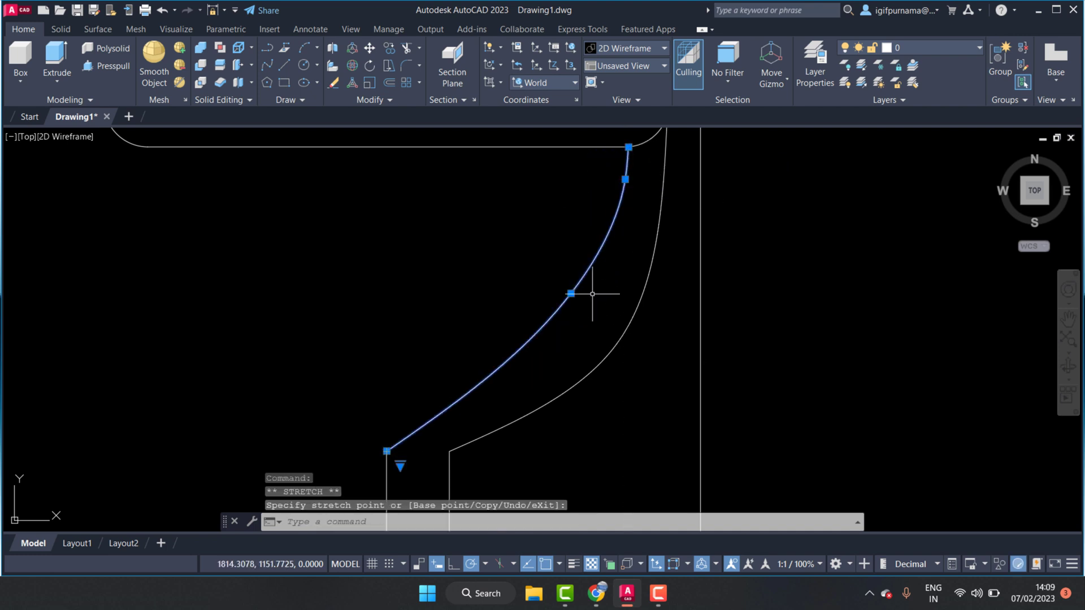
click(563, 303)
click(616, 351)
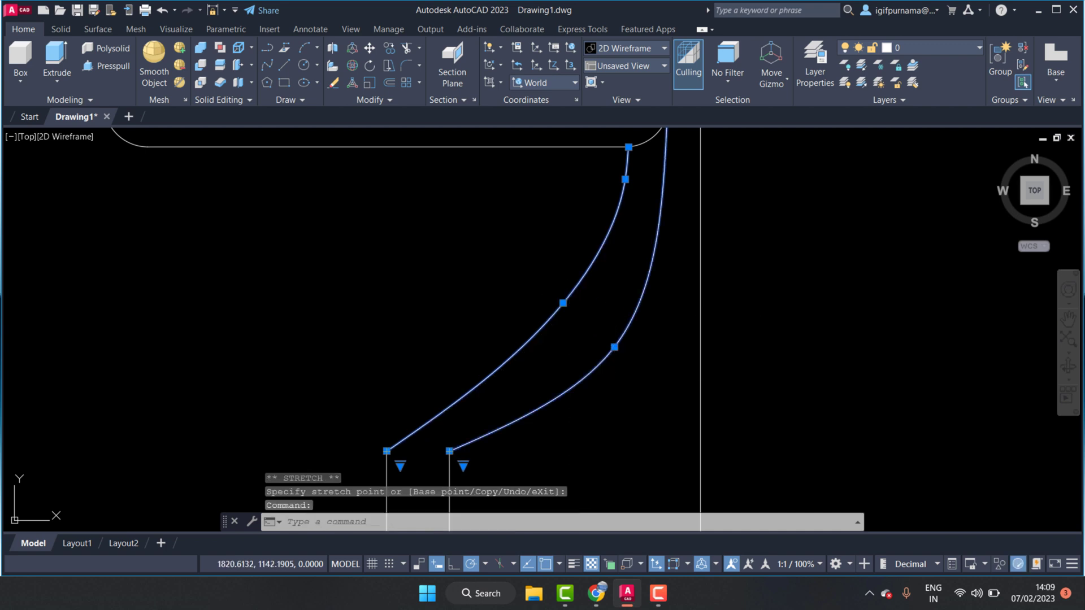
click(614, 347)
click(585, 347)
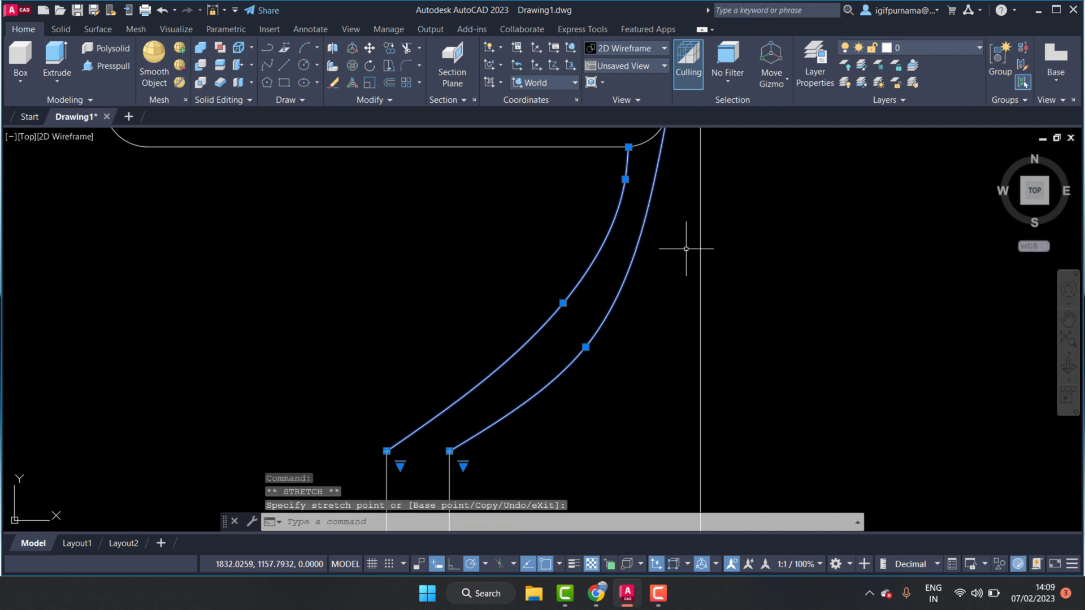
key(Escape)
scroll(563, 240, down, 2)
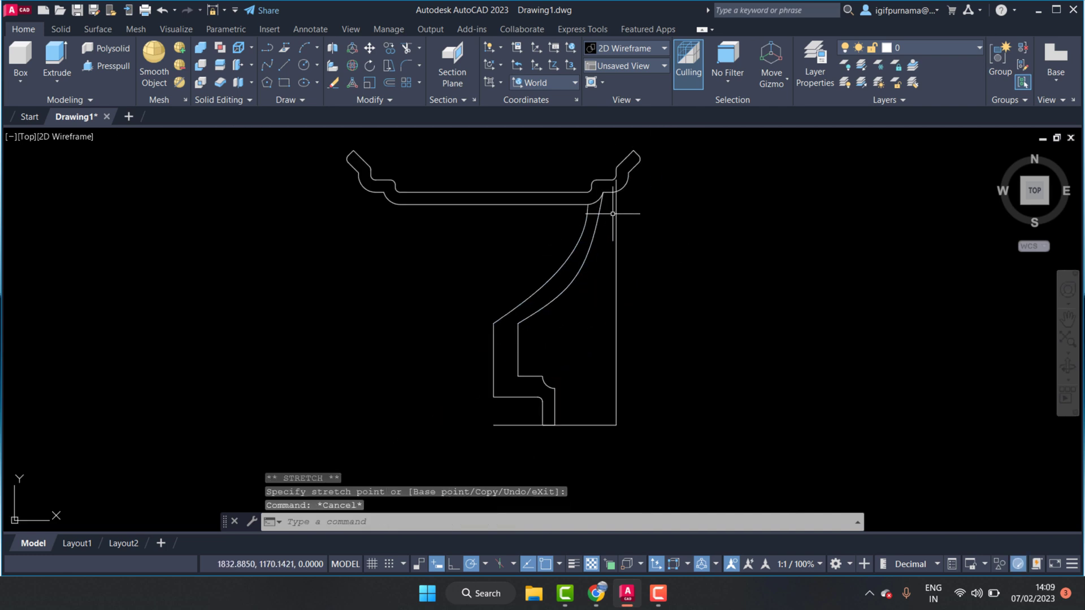
scroll(614, 196, up, 2)
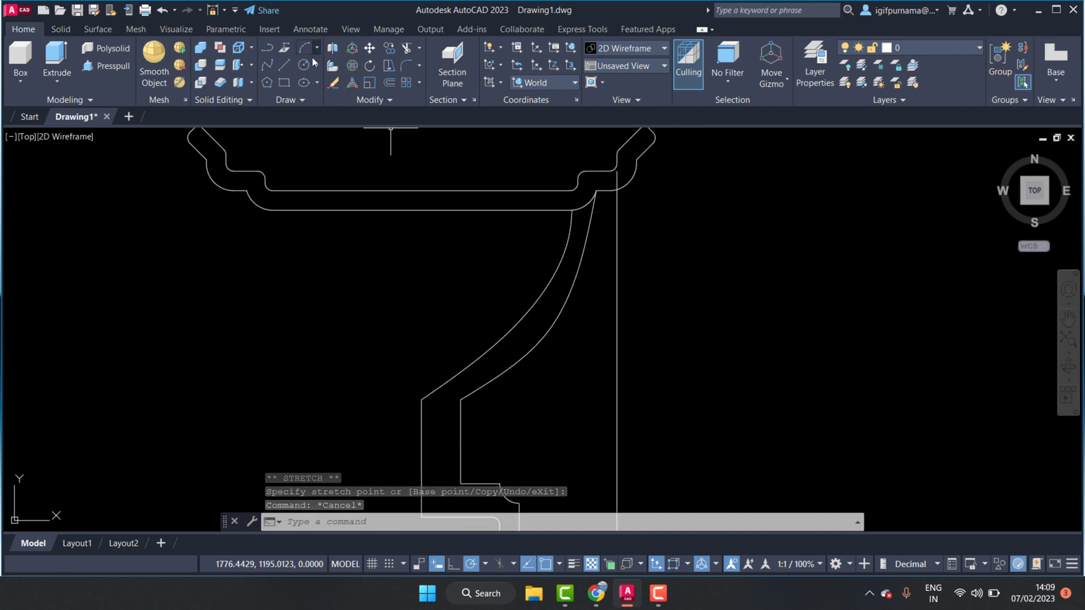
Step: Begin a line from the curve's top endpoint, then cancel it
click(284, 65)
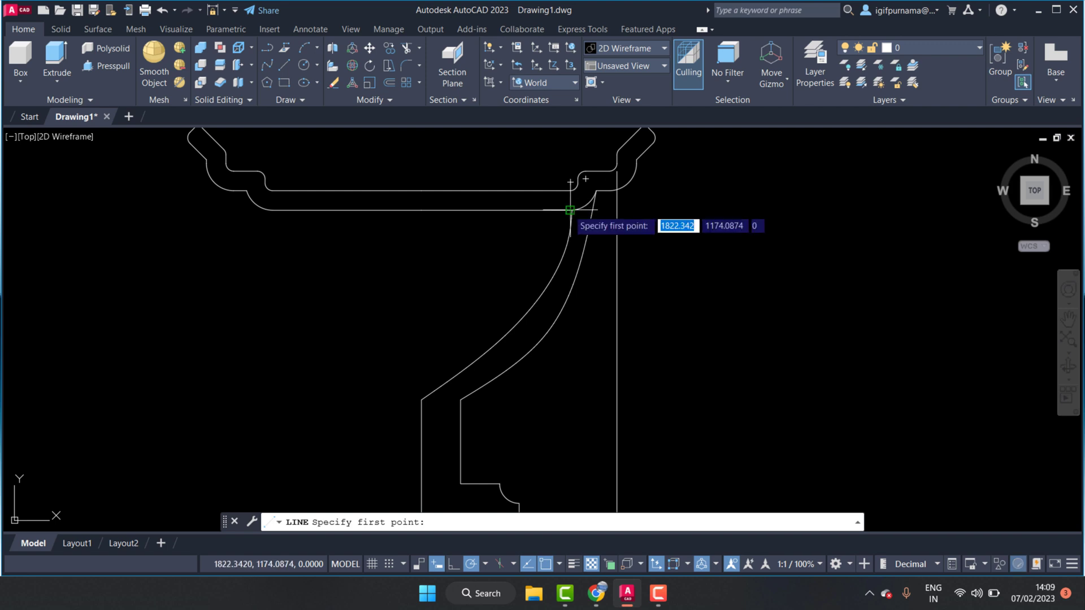
click(572, 210)
scroll(594, 243, down, 3)
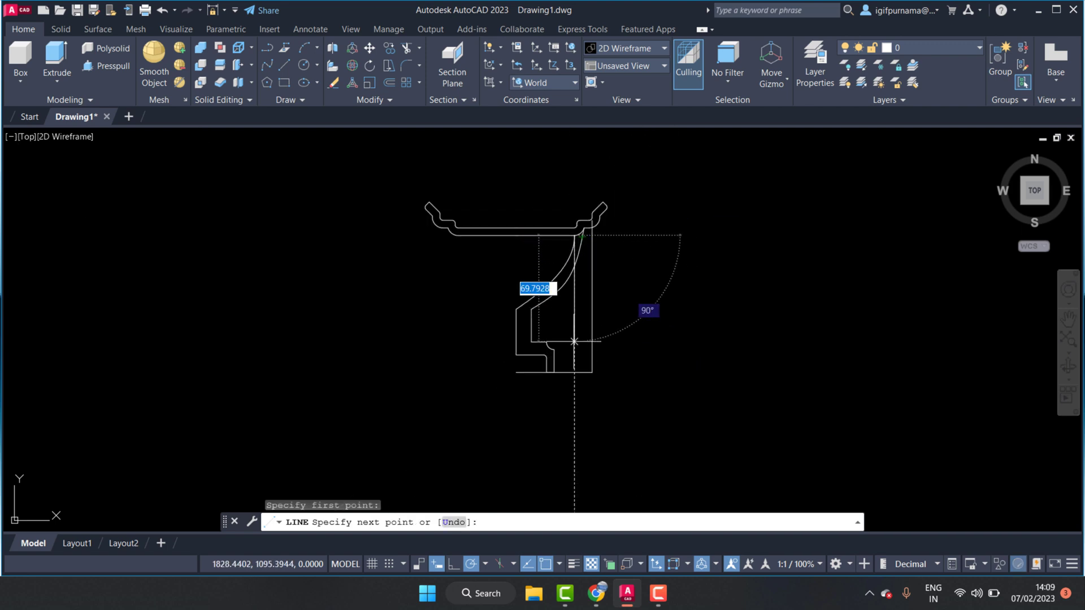
scroll(647, 310, up, 1)
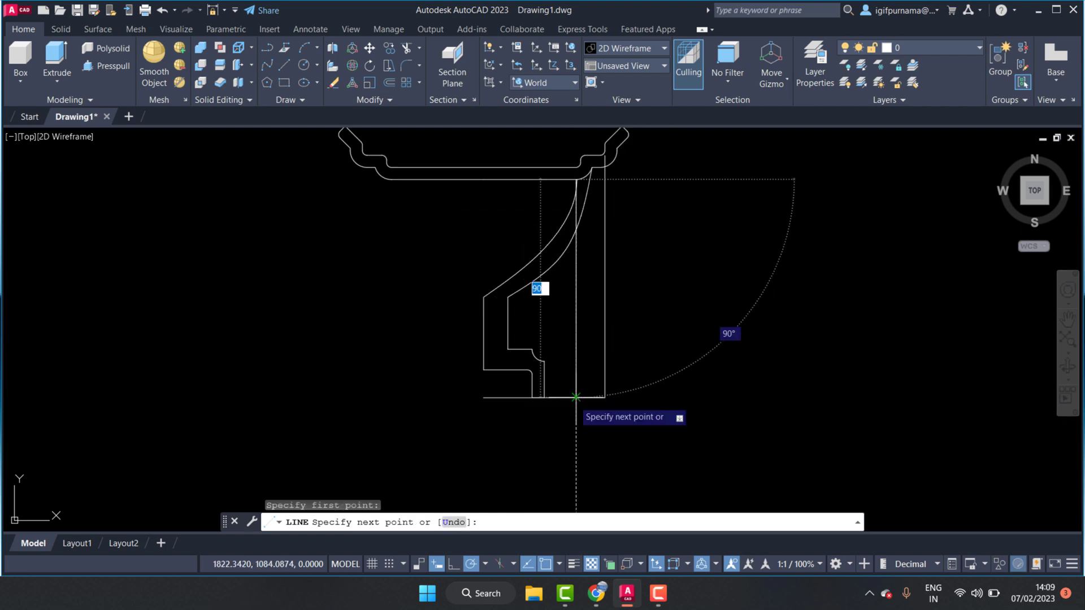
key(Escape)
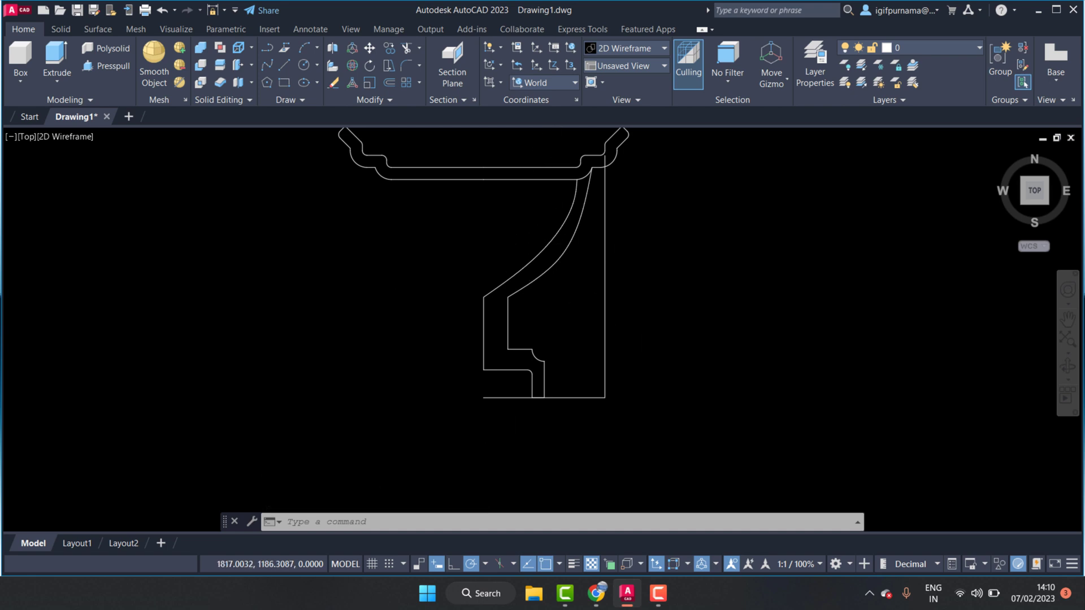
scroll(564, 149, up, 3)
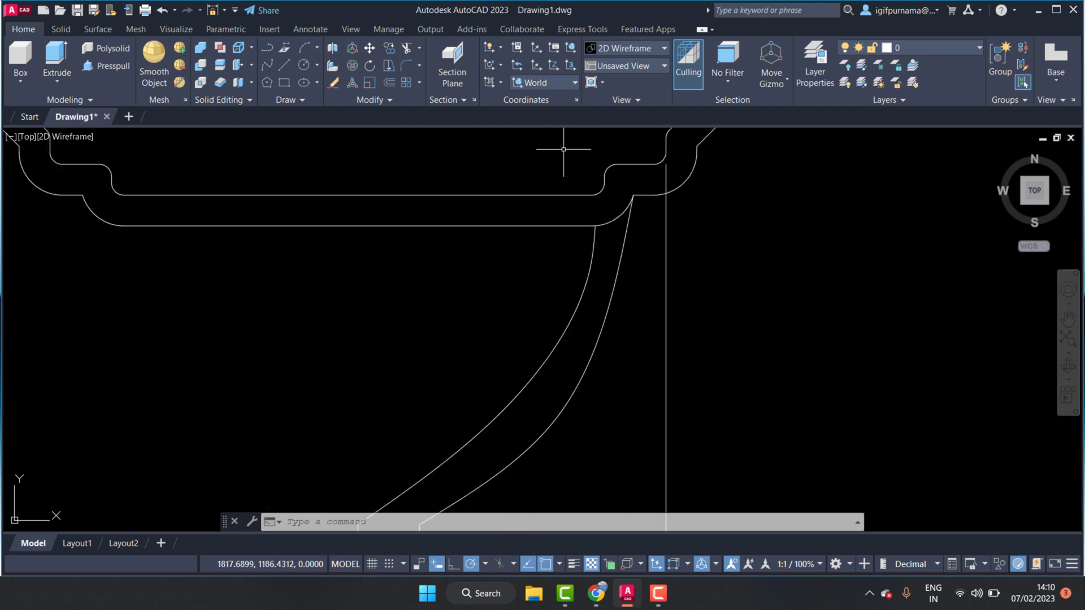
Step: Trim the near-vertical line's short end, then undo that trim
click(406, 49)
scroll(576, 156, up, 3)
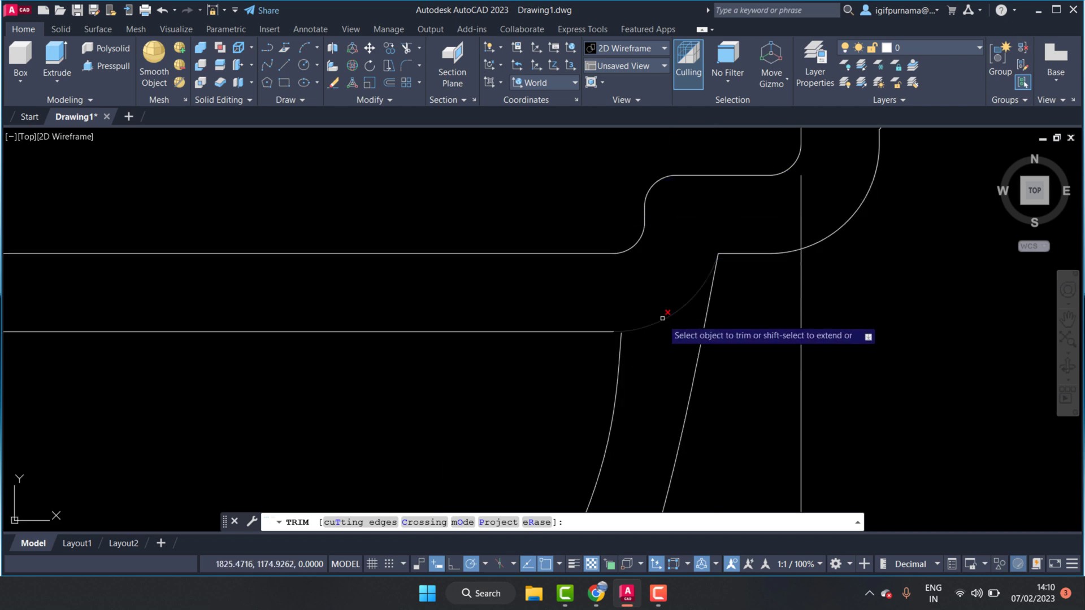
scroll(625, 334, up, 2)
right_click(624, 325)
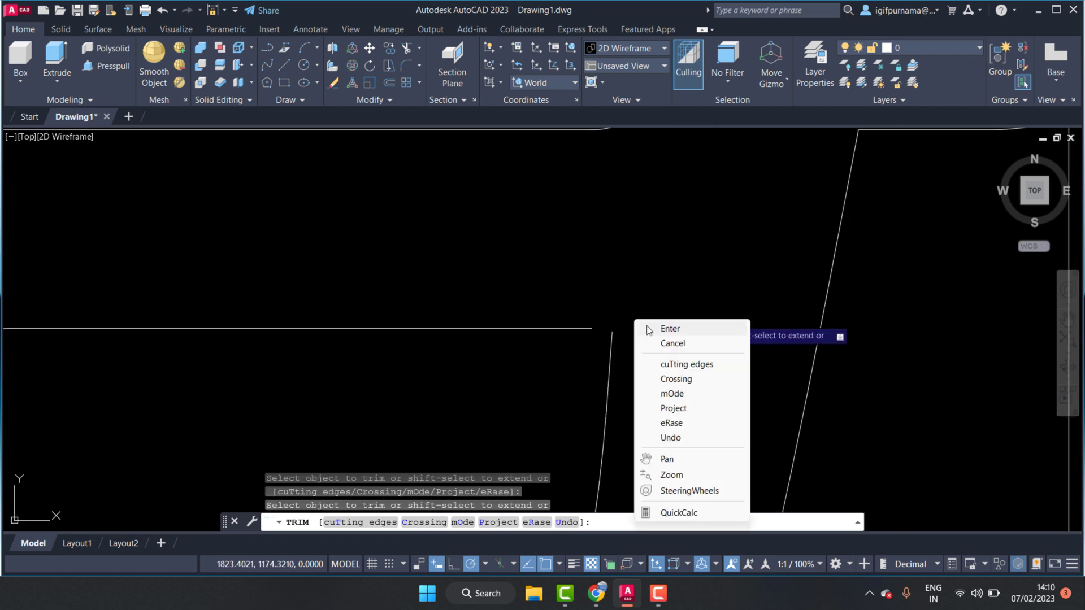
click(658, 328)
click(616, 328)
key(ctrl+z)
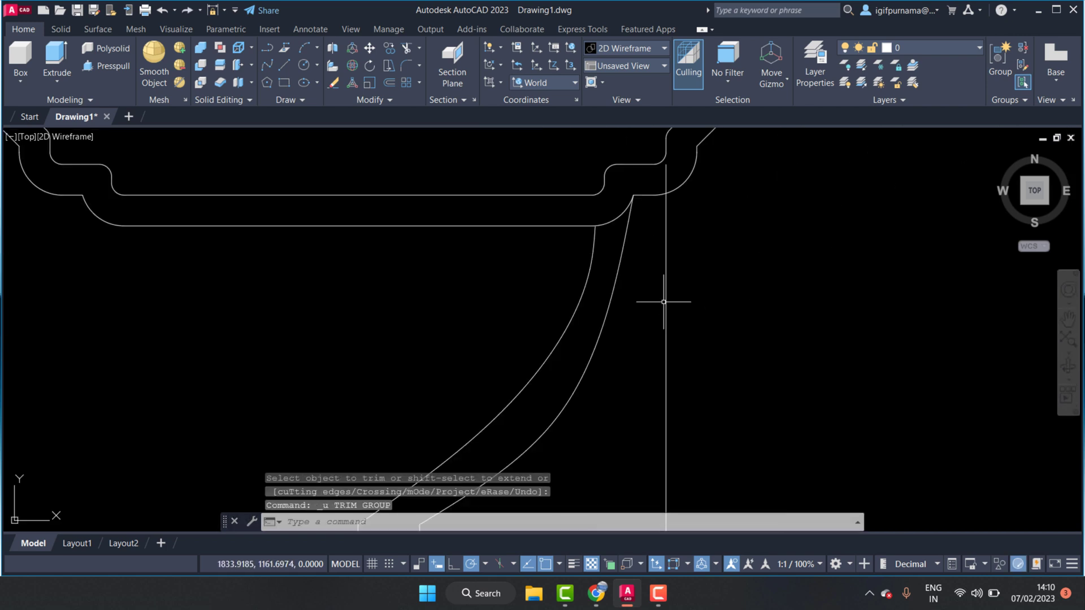
scroll(600, 207, up, 1)
scroll(572, 271, up, 2)
scroll(577, 299, up, 1)
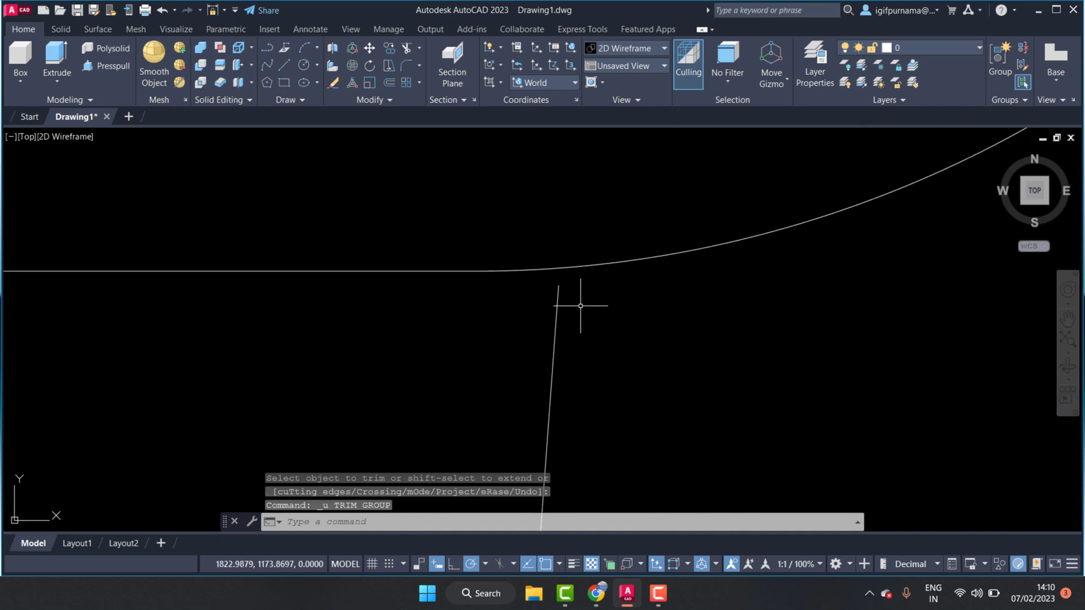
scroll(579, 301, up, 1)
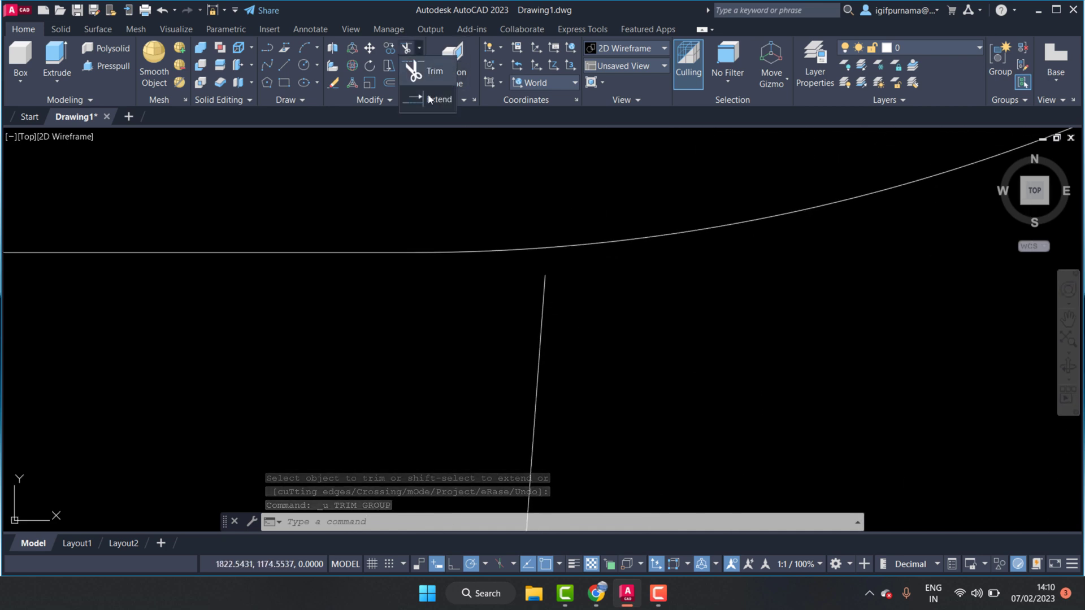
Step: Extend the vertical line up to the inner curve with EX and a fence
text(ex)
key(Return)
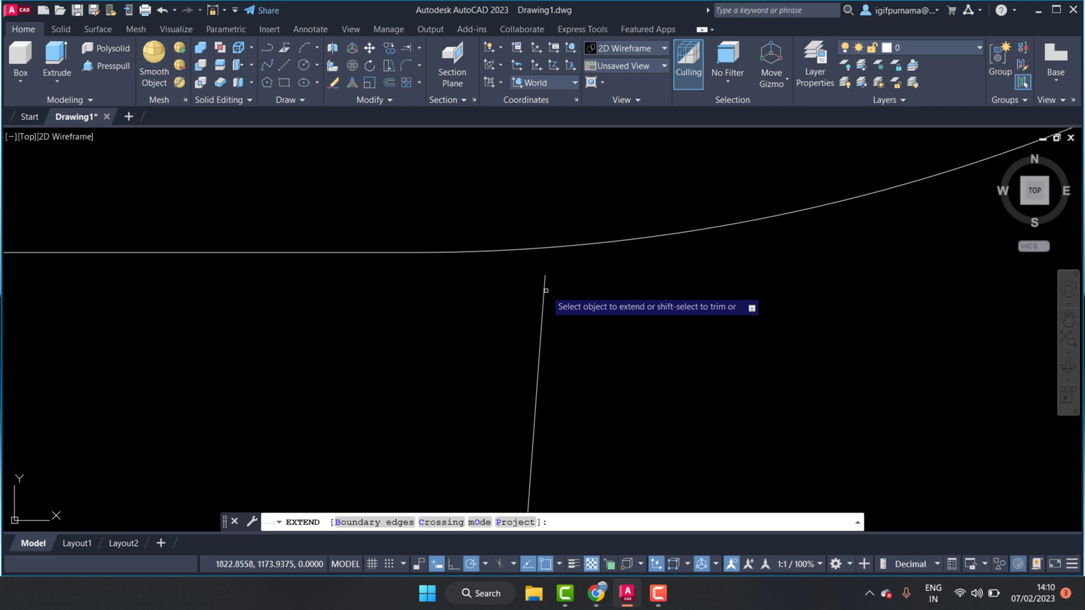
drag(539, 277, 556, 266)
right_click(563, 252)
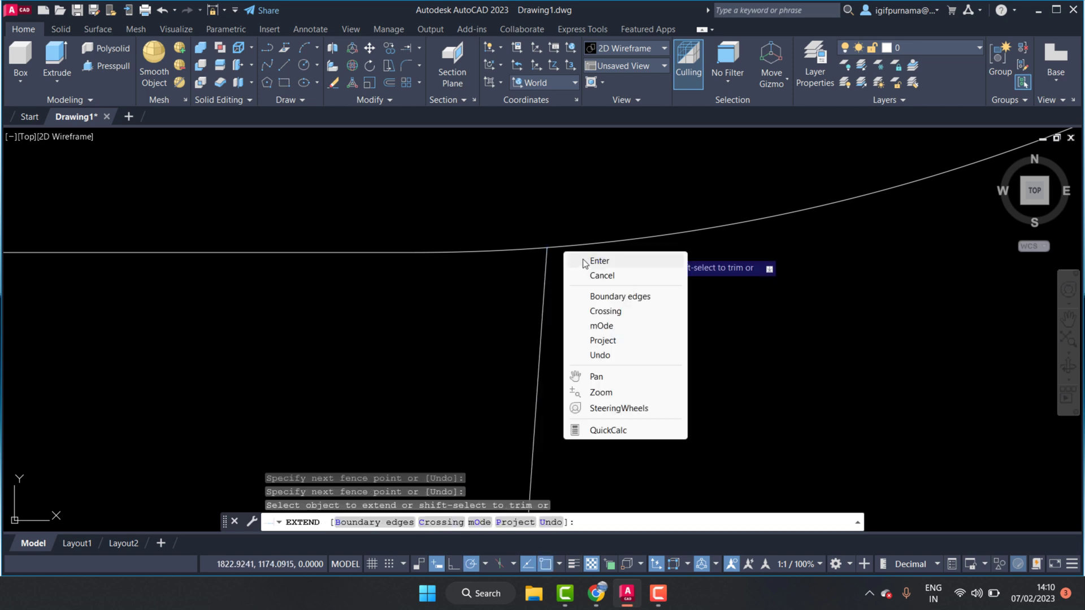
click(599, 262)
Step: Trim the curve segment past the line and erase the stray right vertical line
click(420, 50)
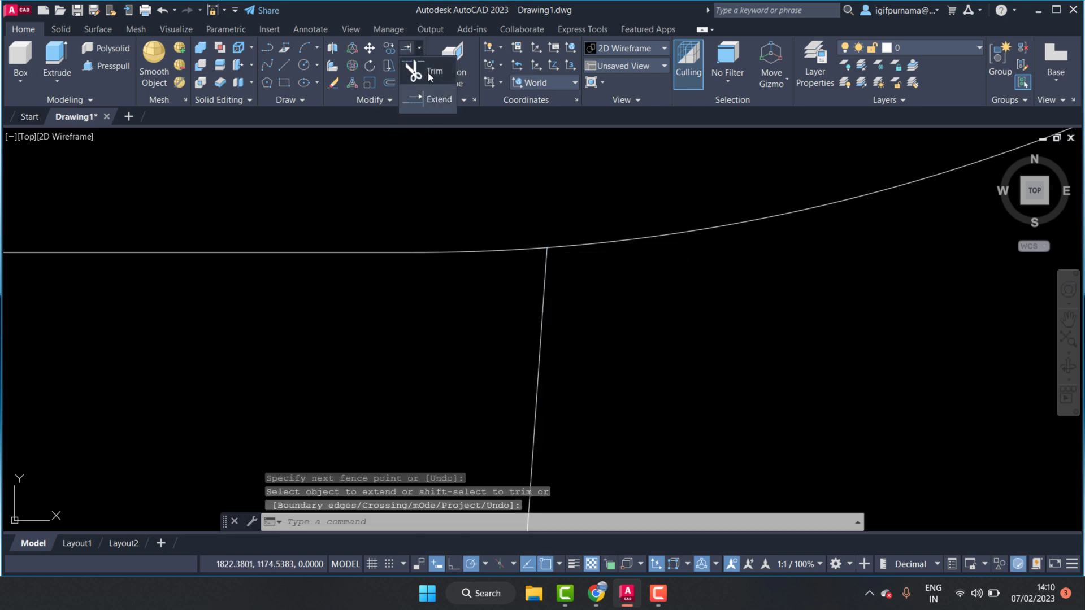
click(621, 245)
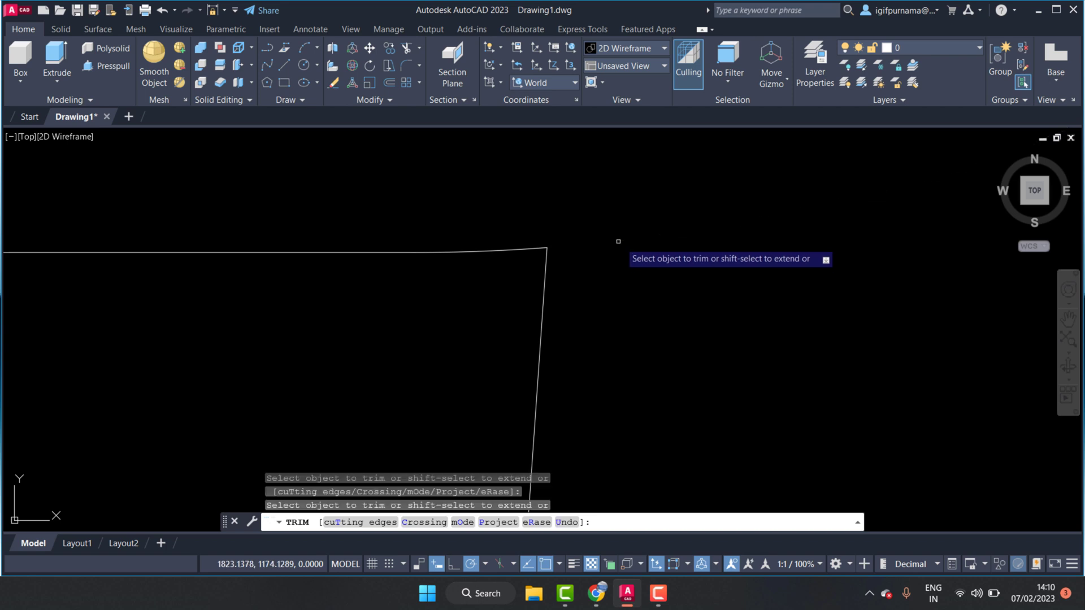
right_click(623, 243)
click(630, 249)
scroll(626, 235, down, 5)
scroll(625, 235, down, 3)
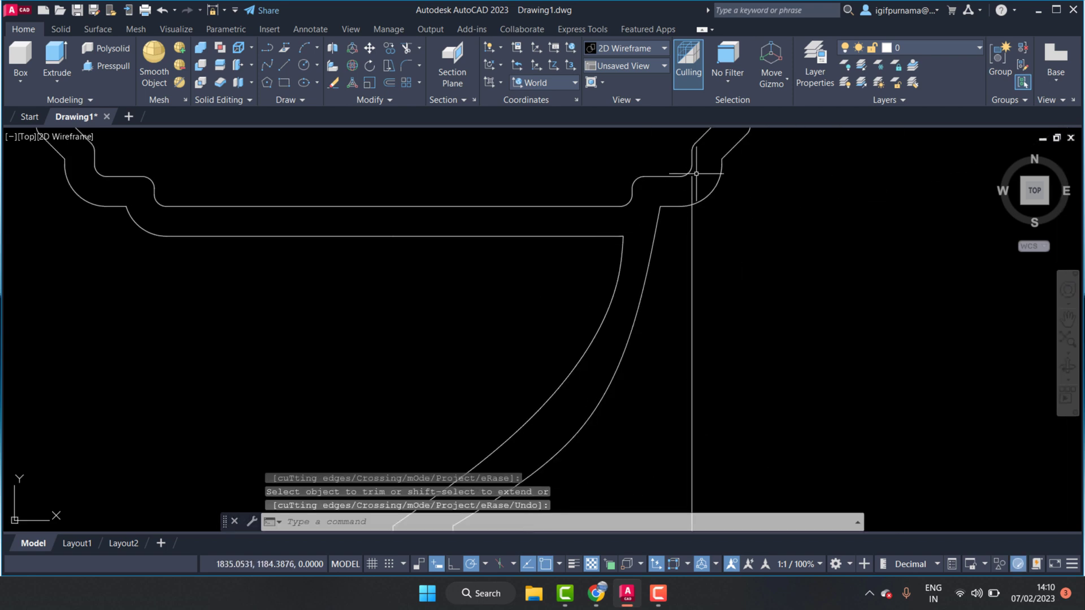
scroll(698, 164, down, 4)
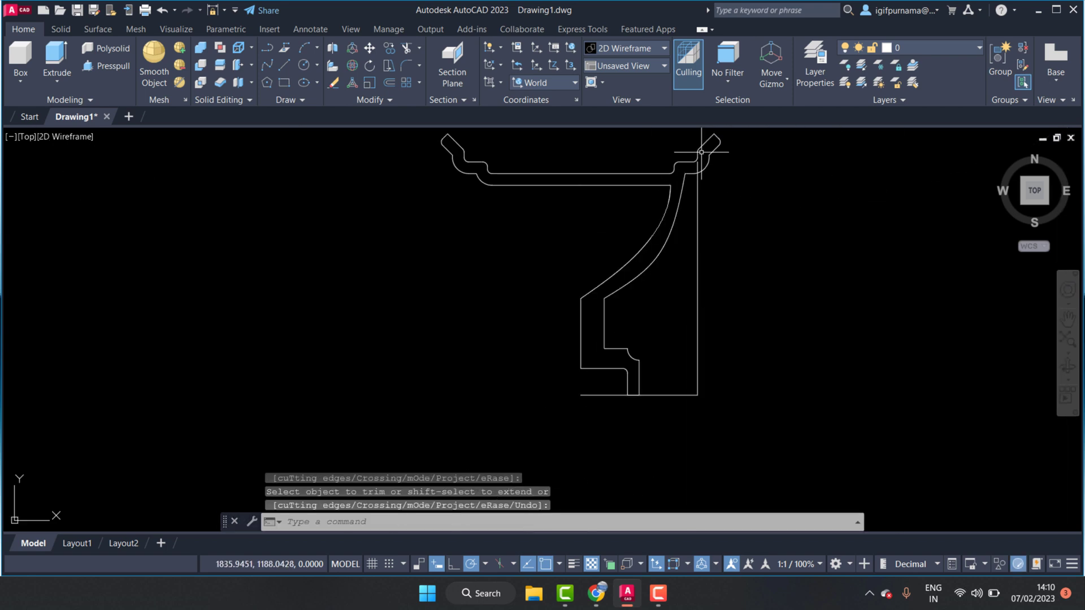
click(333, 85)
click(739, 300)
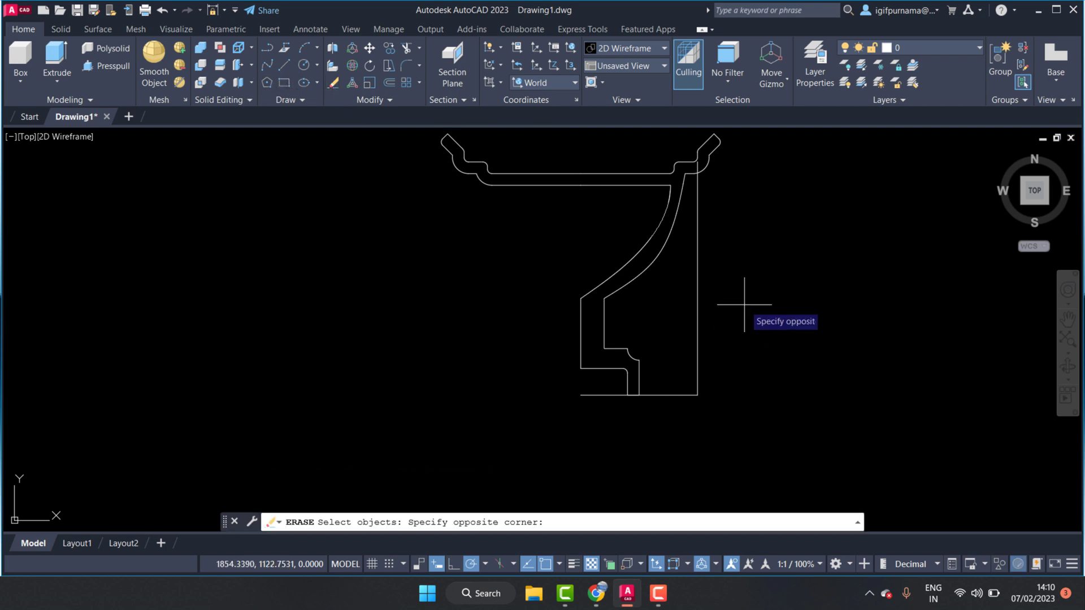
click(676, 253)
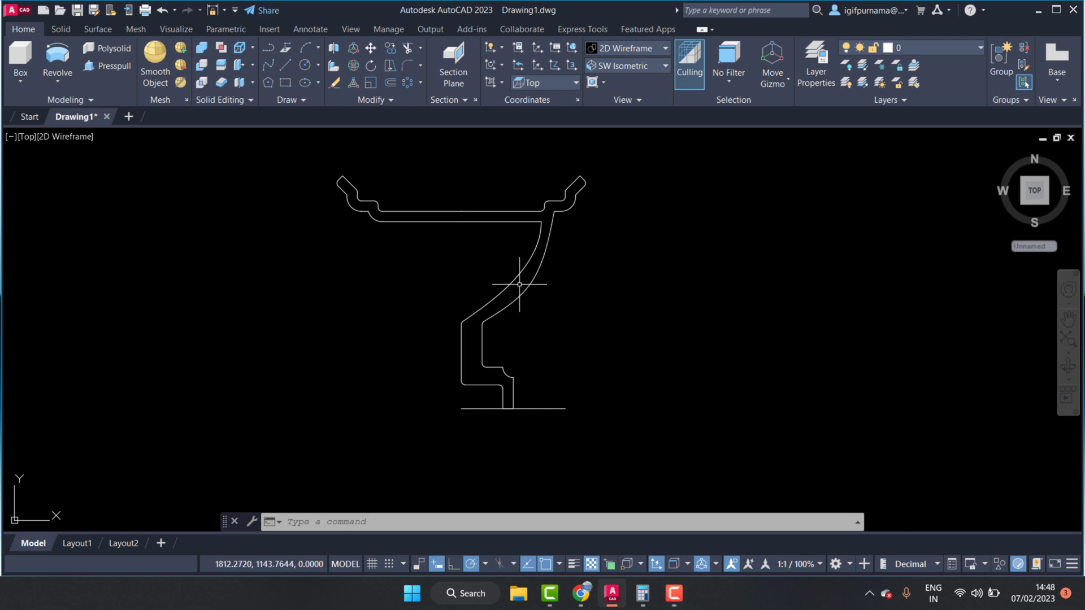
Step: Make the window-selected wheel profile a single region, then switch to SW Isometric view
scroll(519, 284, up, 2)
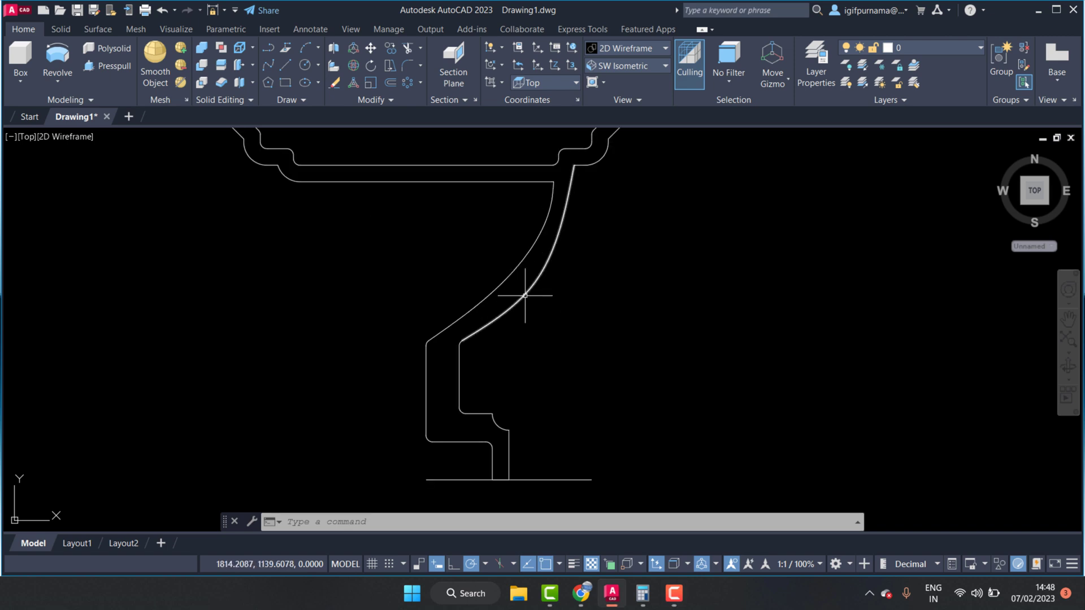
scroll(534, 316, down, 2)
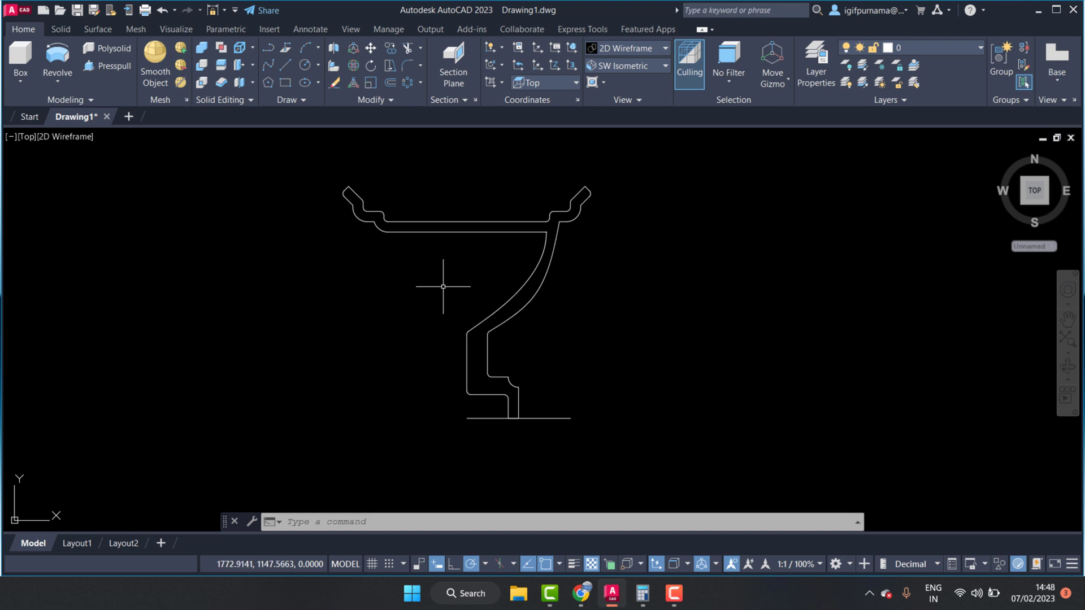
scroll(457, 295, up, 2)
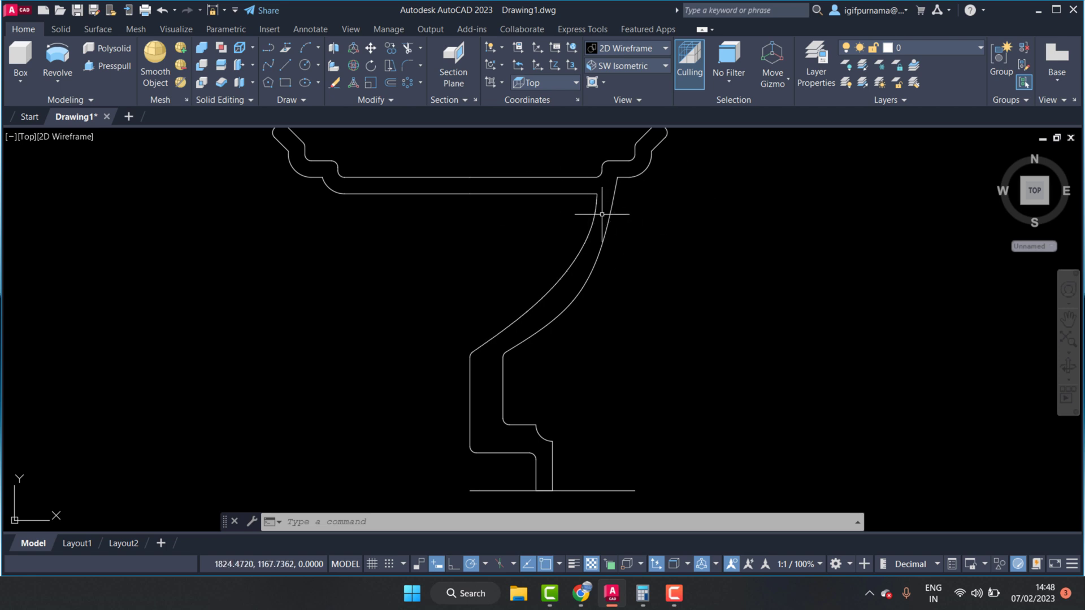
click(308, 100)
click(318, 134)
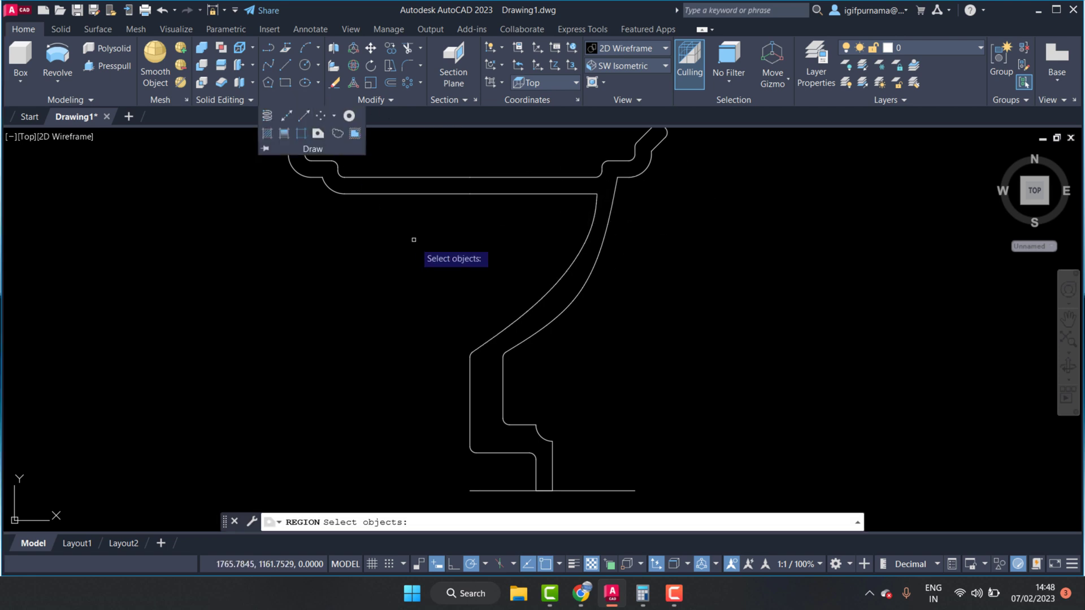
scroll(421, 251, down, 2)
click(574, 431)
click(325, 153)
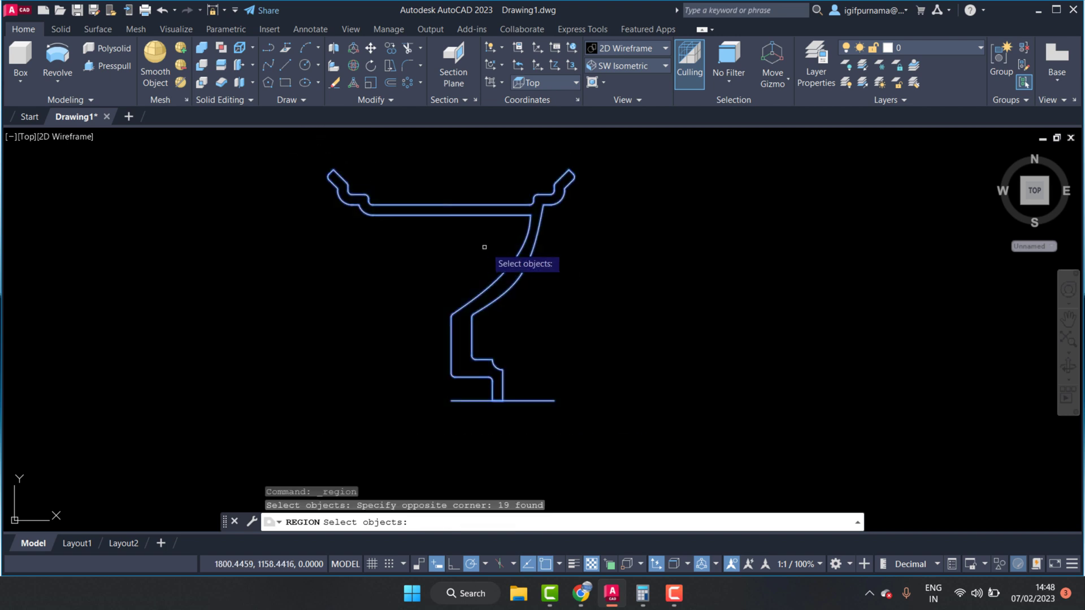
key(Return)
mouse_move(508, 263)
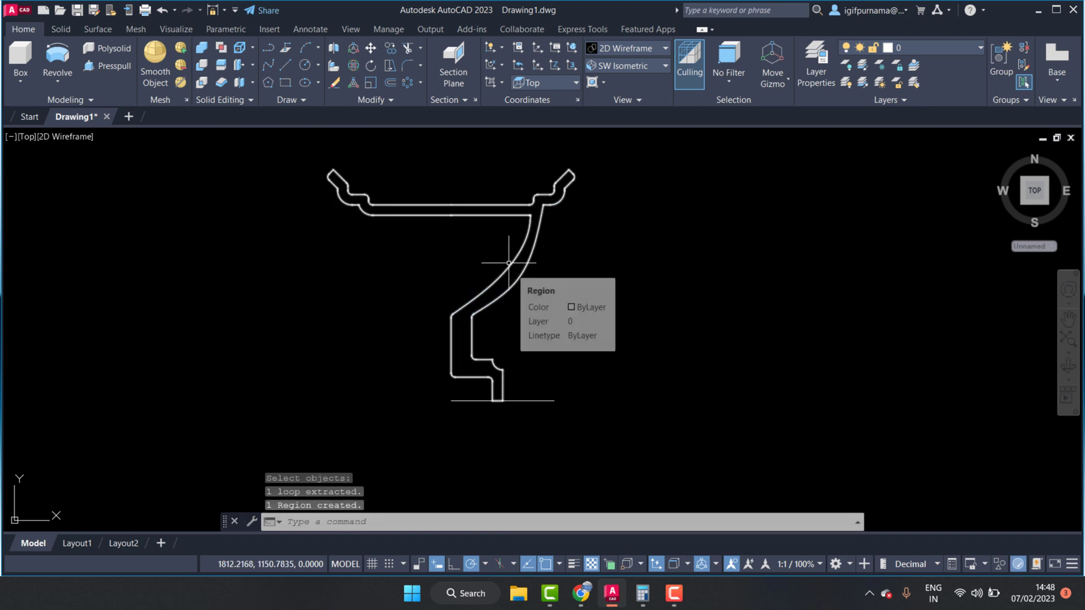
click(618, 69)
click(613, 166)
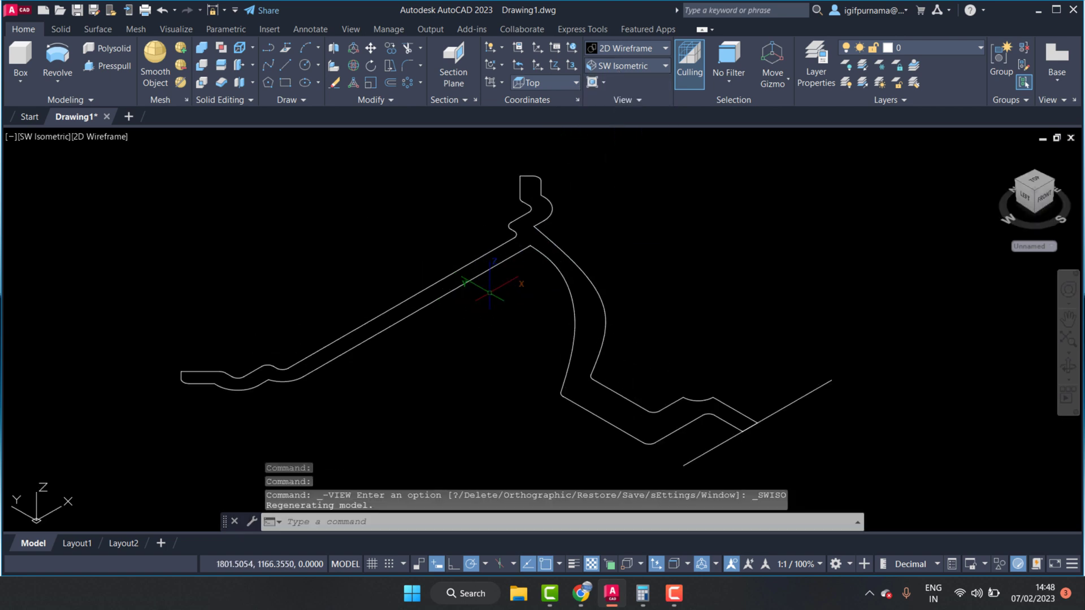
Step: Revolve the profile region 360° about the axis line's two endpoints
click(62, 86)
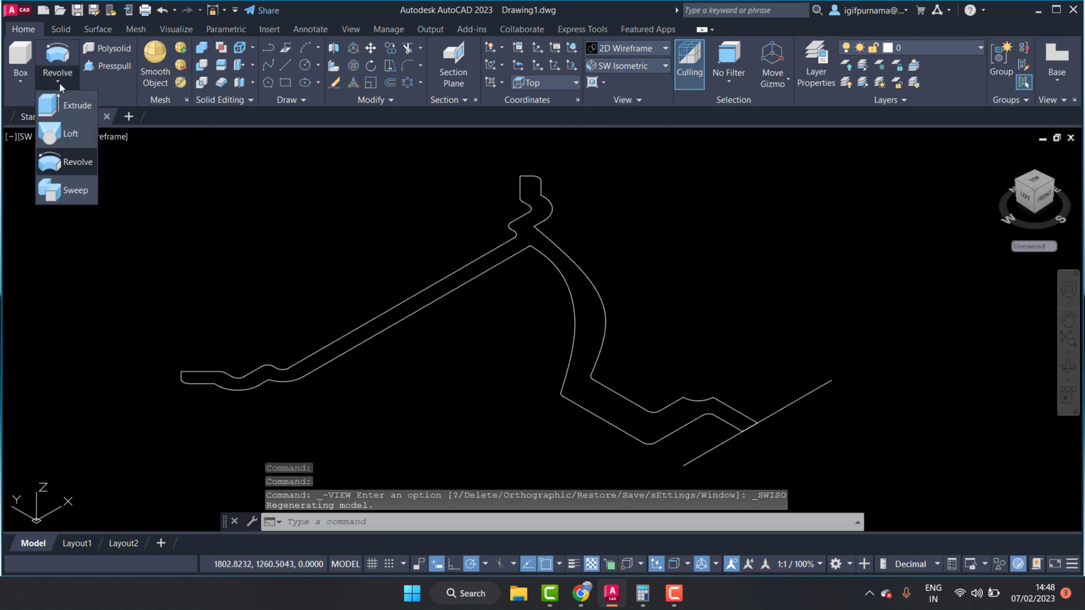
click(80, 165)
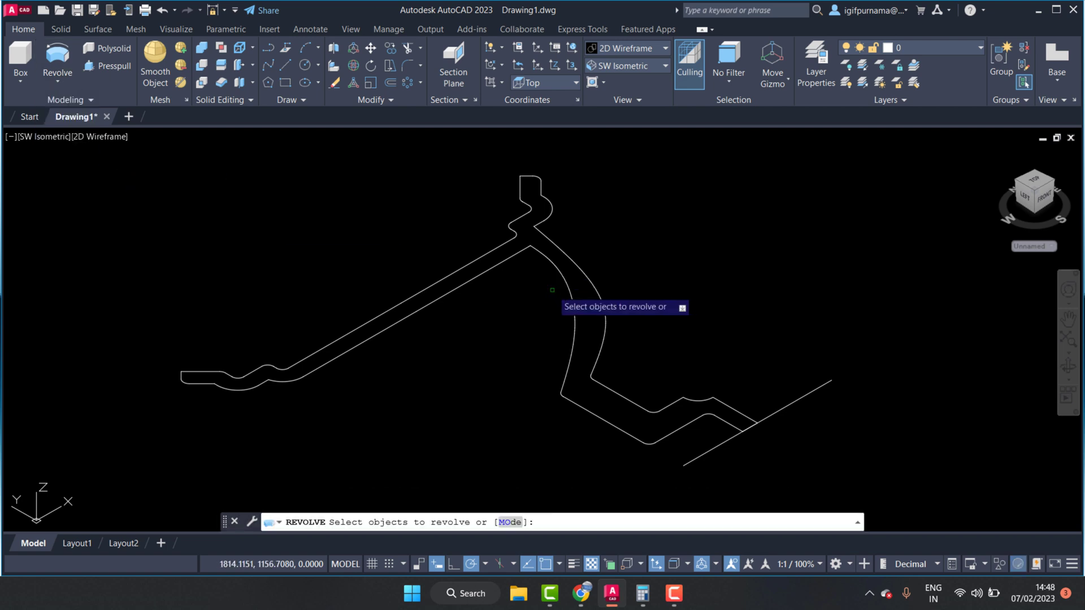
click(482, 273)
scroll(482, 273, down, 2)
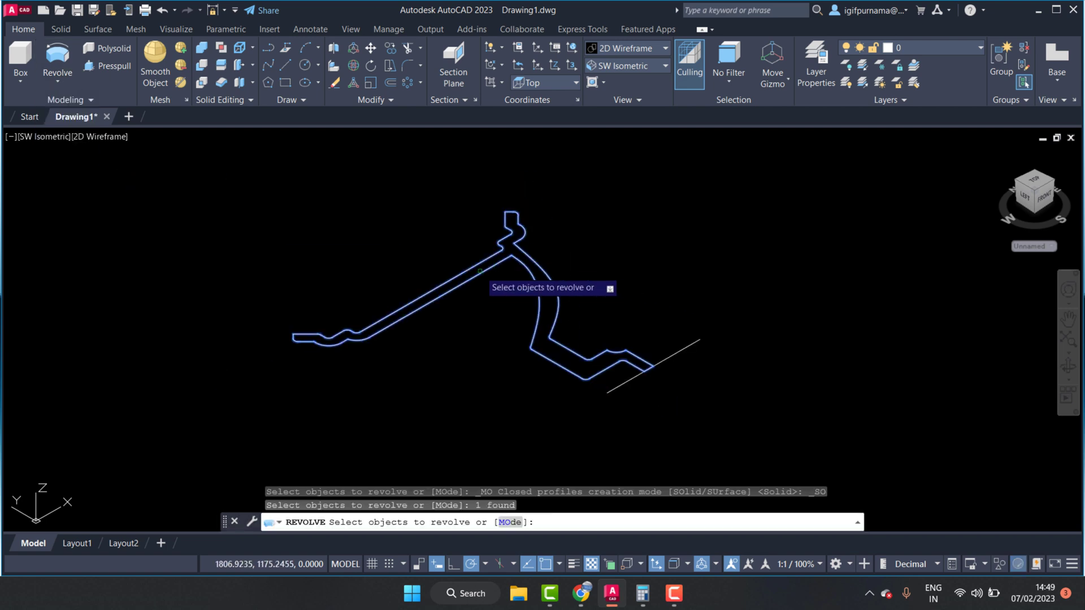
scroll(559, 370, up, 2)
right_click(667, 297)
click(695, 307)
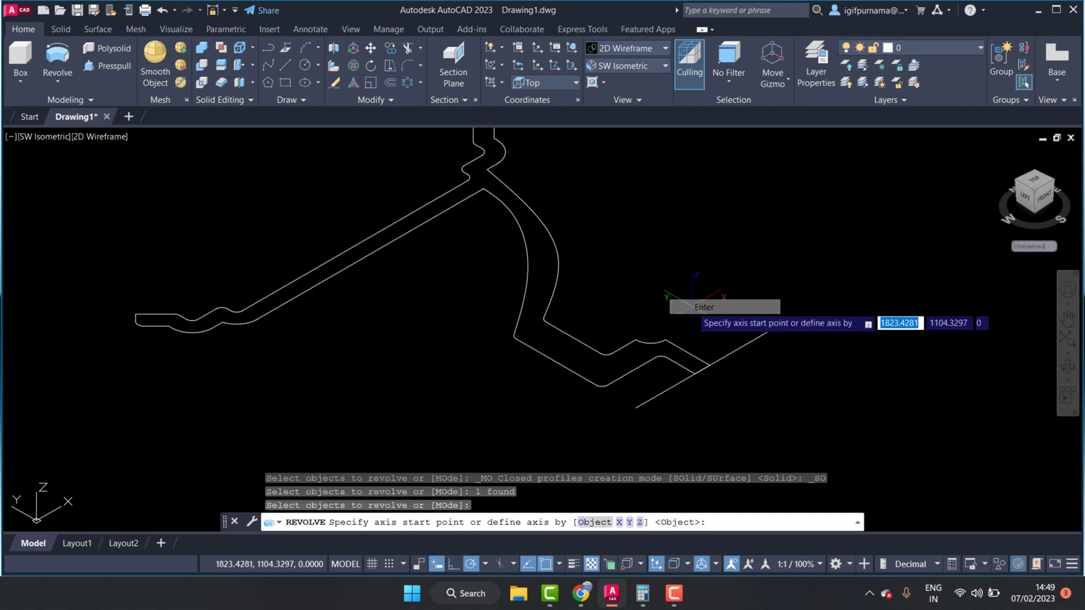
click(783, 323)
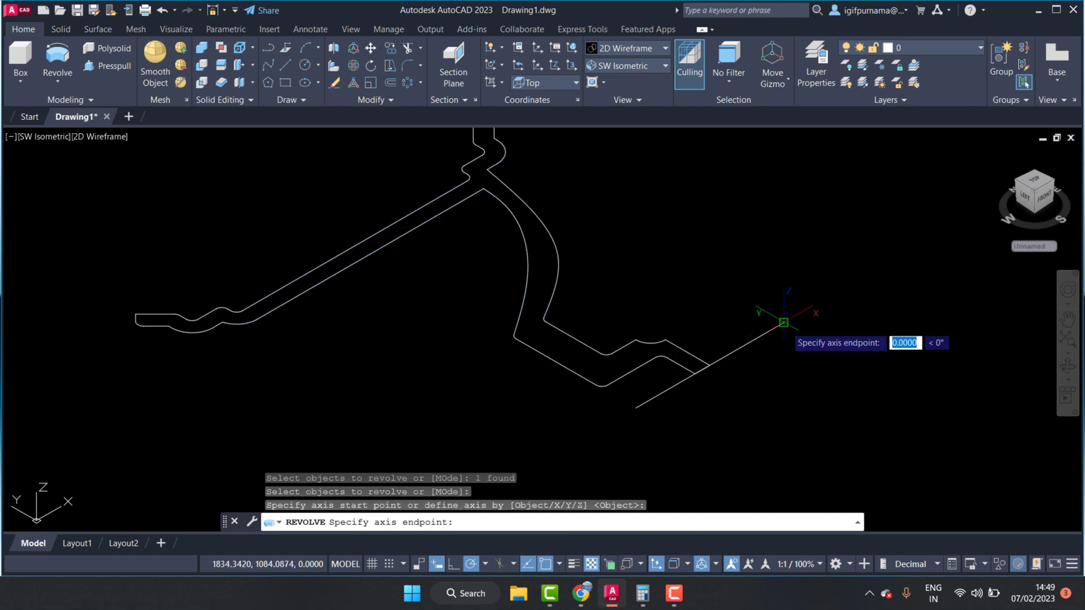
click(636, 408)
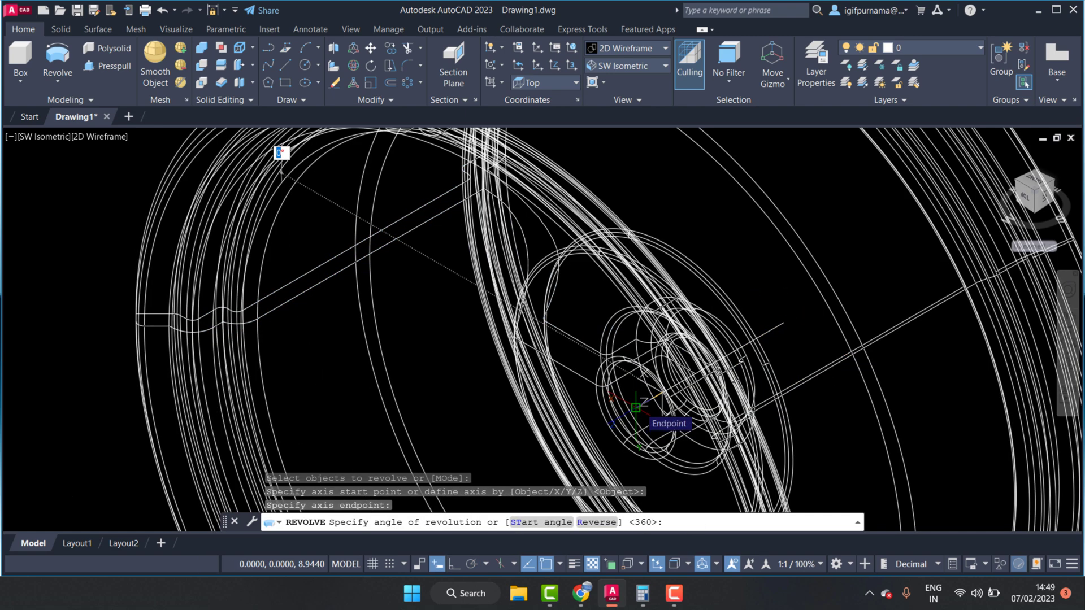
right_click(641, 407)
click(688, 236)
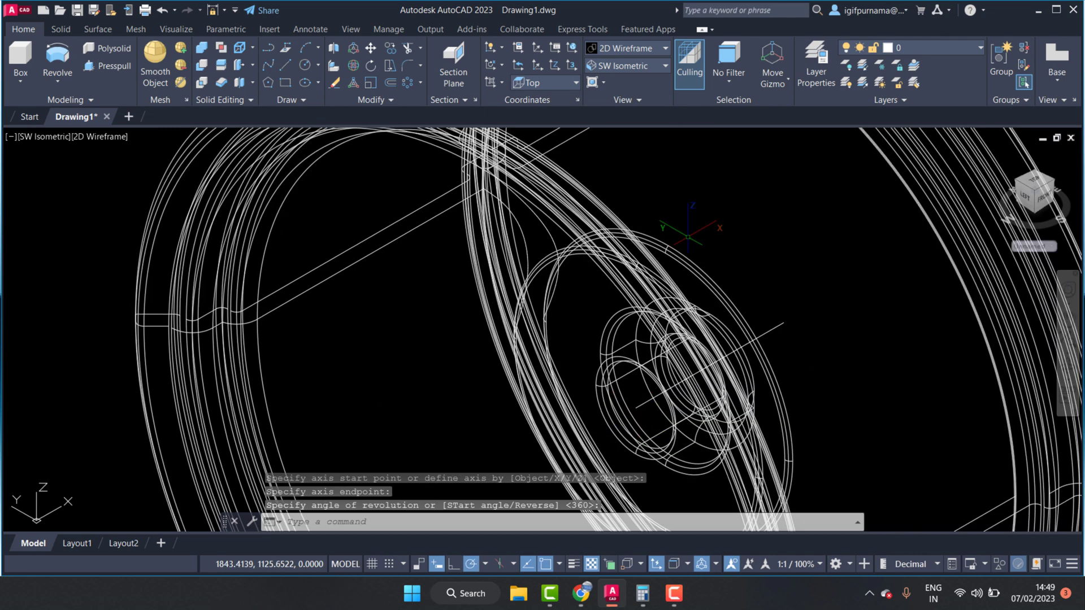
scroll(587, 153, down, 3)
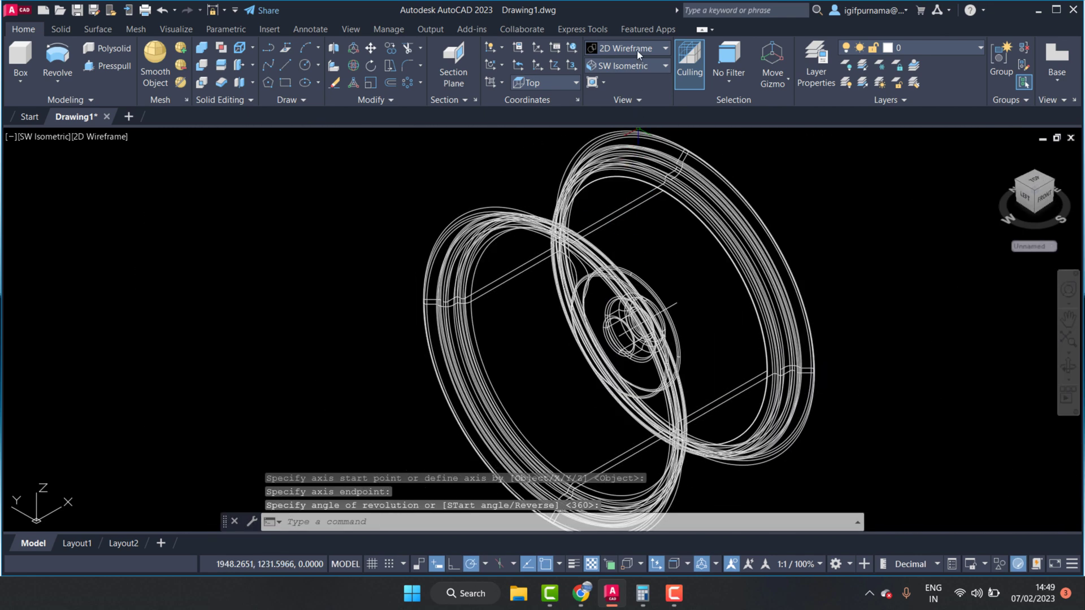
Step: Switch to a shaded visual style and orbit the wheel to inspect the hub
click(616, 48)
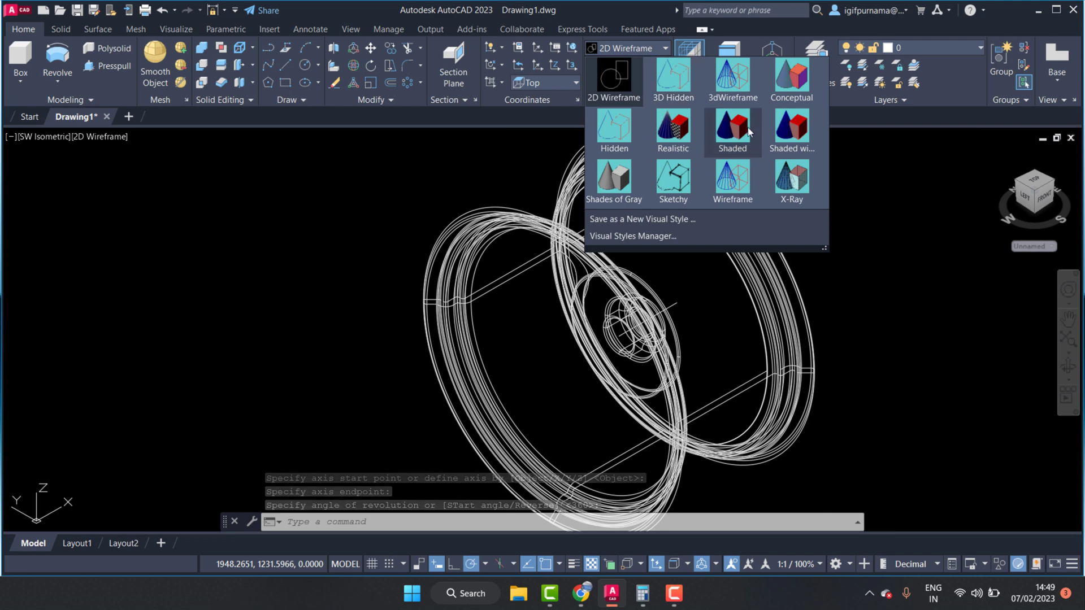
click(732, 129)
click(1070, 368)
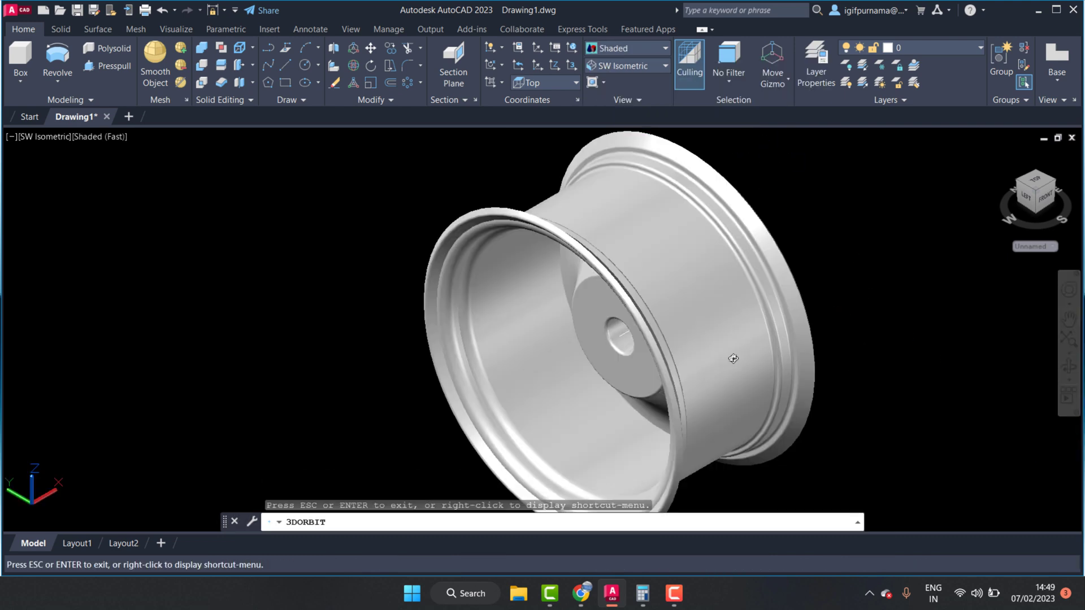
mouse_move(733, 359)
mouse_down()
mouse_move(488, 312)
mouse_move(581, 310)
mouse_move(507, 343)
mouse_move(464, 271)
mouse_up()
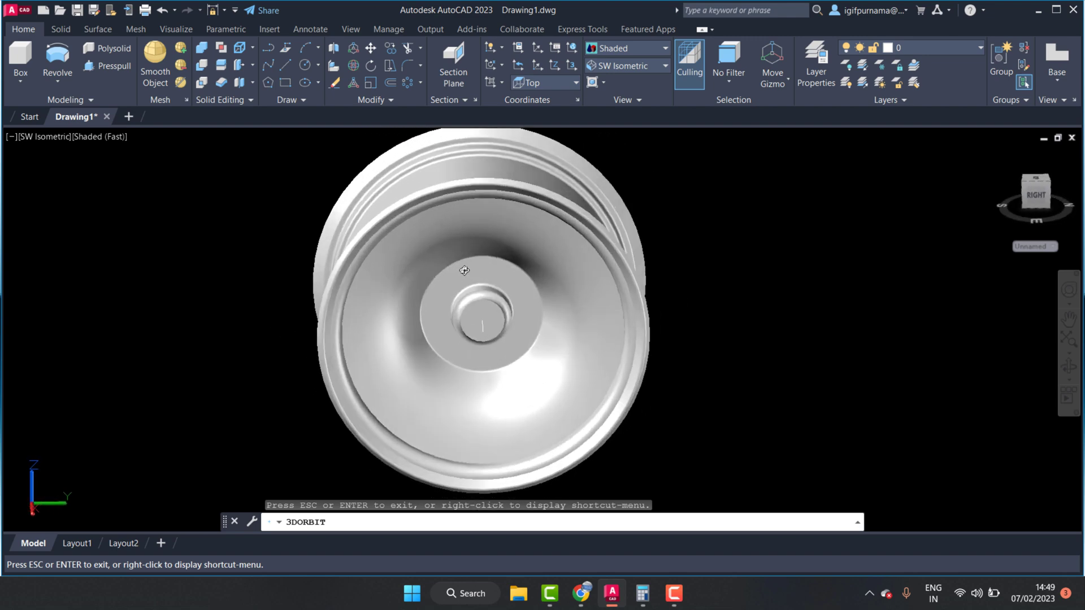
mouse_move(465, 310)
mouse_down()
mouse_move(550, 307)
mouse_move(445, 255)
mouse_up()
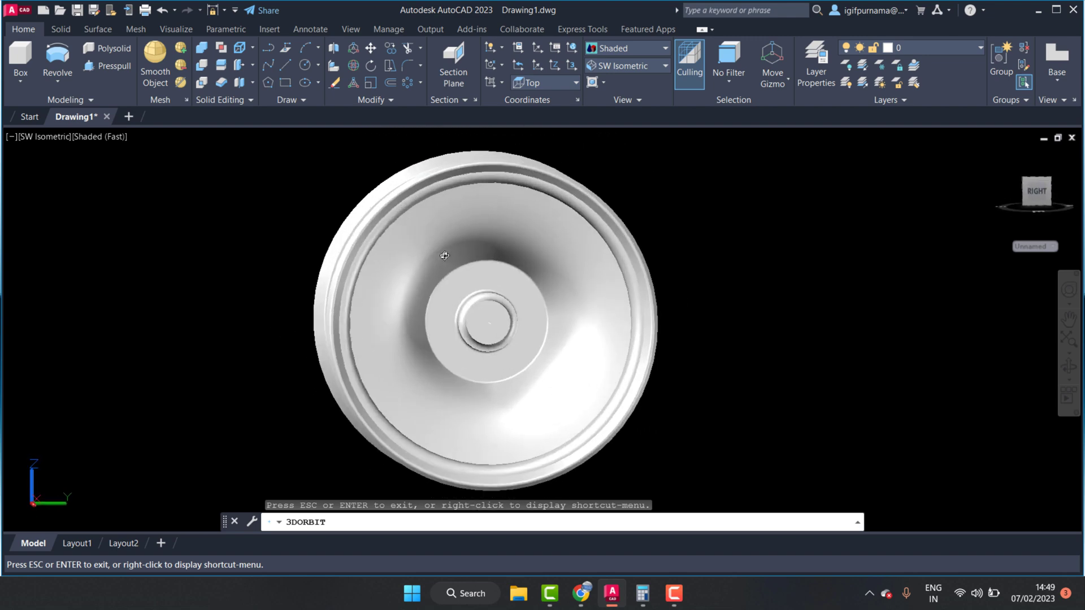
mouse_move(501, 299)
mouse_down()
mouse_move(364, 334)
mouse_move(452, 294)
mouse_move(476, 247)
mouse_up()
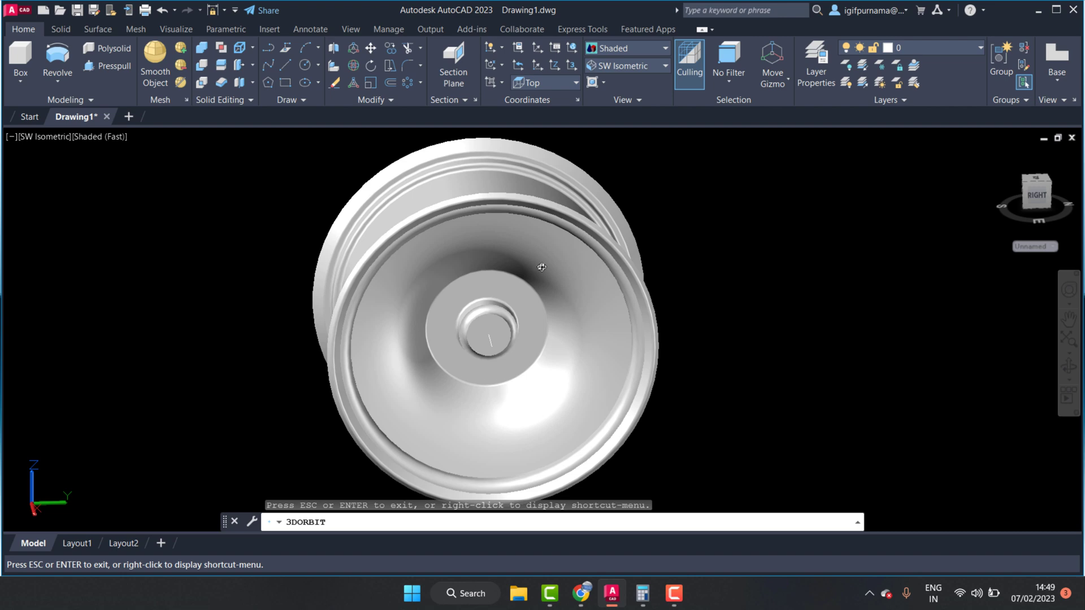
drag(481, 300, 513, 308)
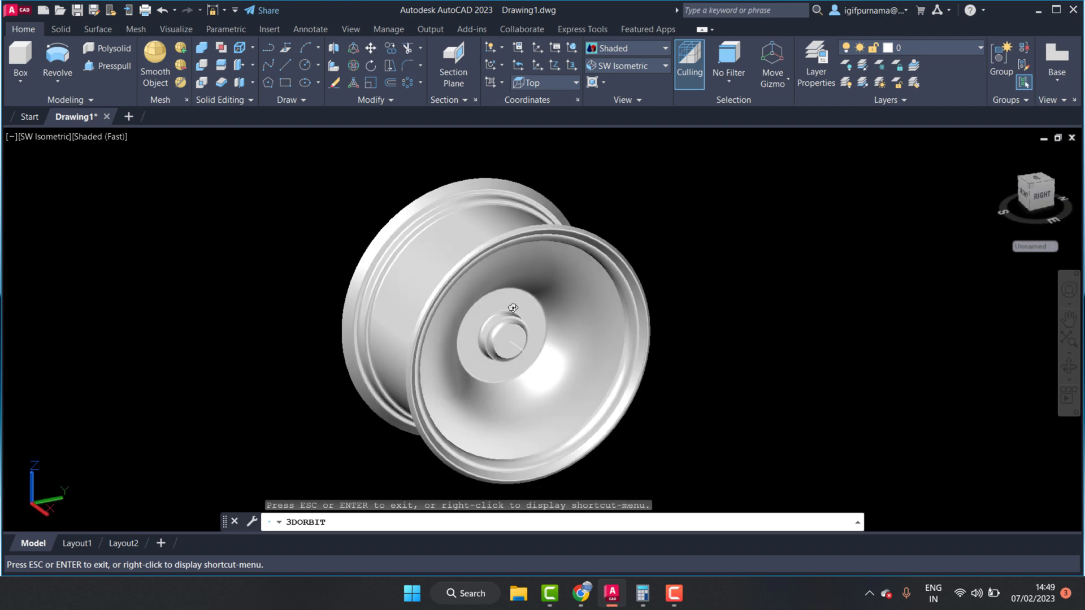
Step: Exit the orbit and set the viewport to Top view
right_click(676, 249)
click(698, 261)
click(608, 69)
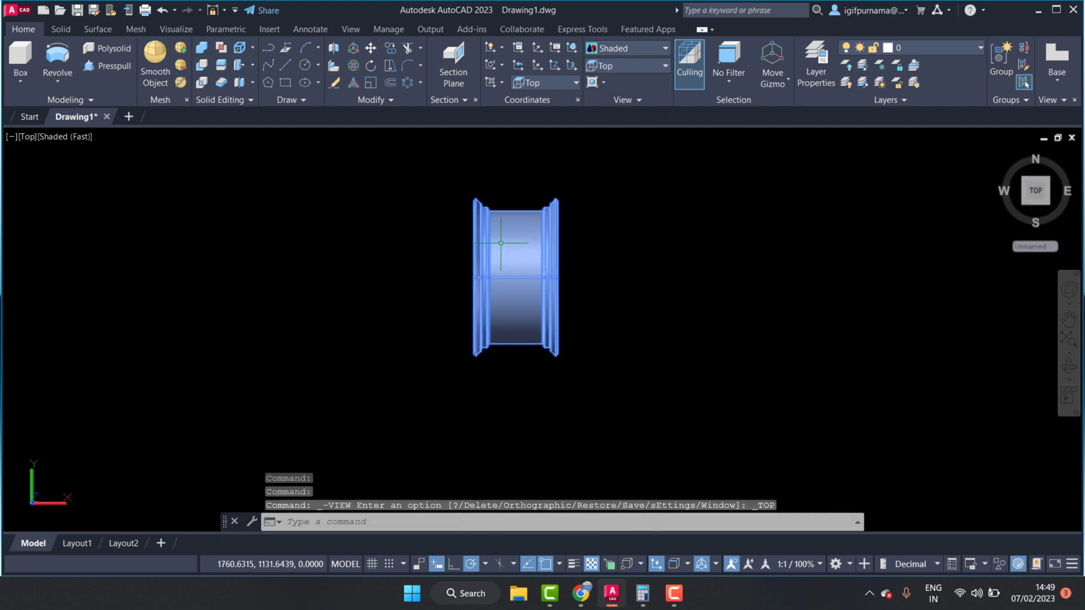
Step: Draw three concentric circles of radius 90, 50 and 25 beside the wheel
scroll(403, 262, down, 4)
scroll(585, 233, up, 3)
click(305, 70)
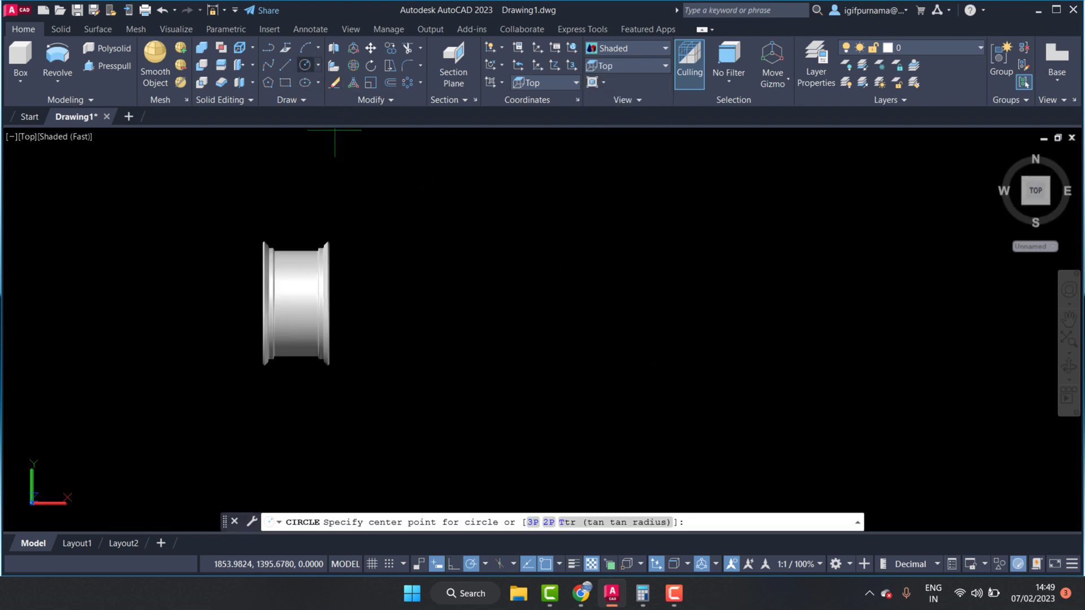
scroll(319, 253, up, 3)
click(531, 318)
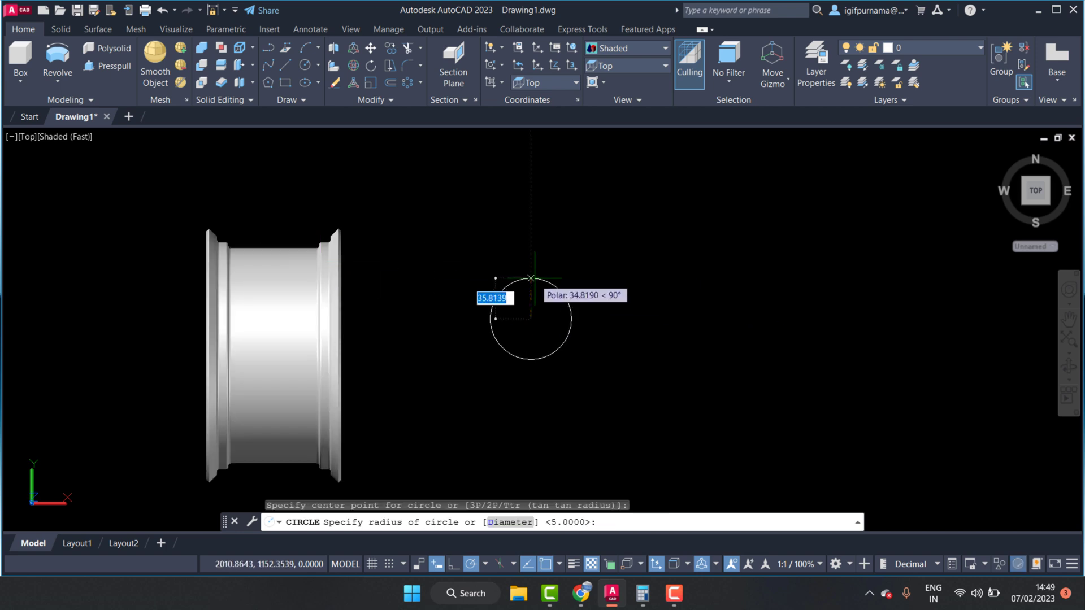
text(90)
key(Return)
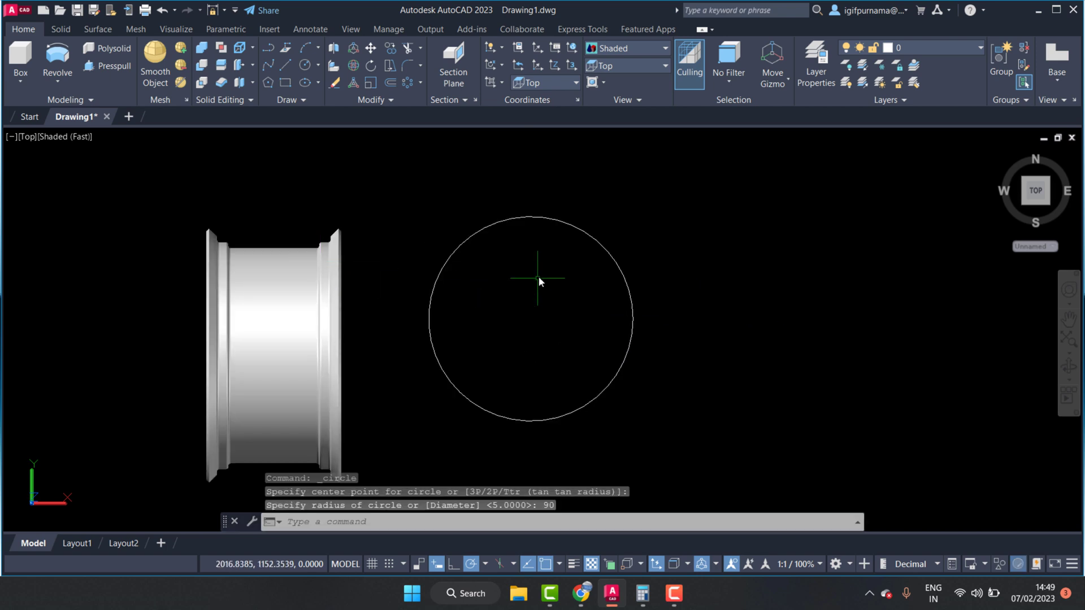
key(Return)
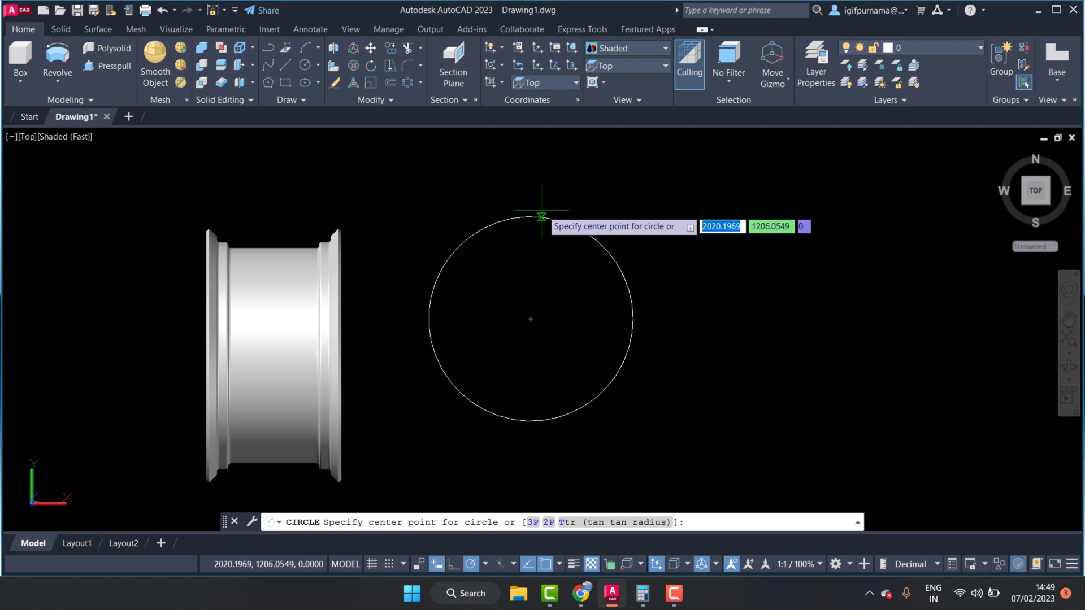
click(531, 318)
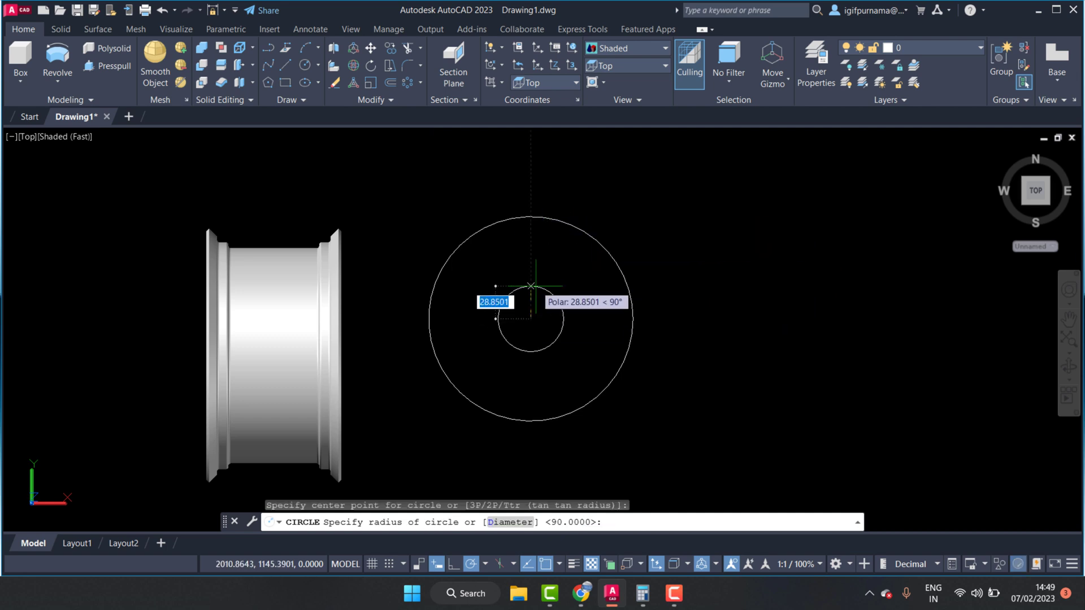
text(50)
key(Return)
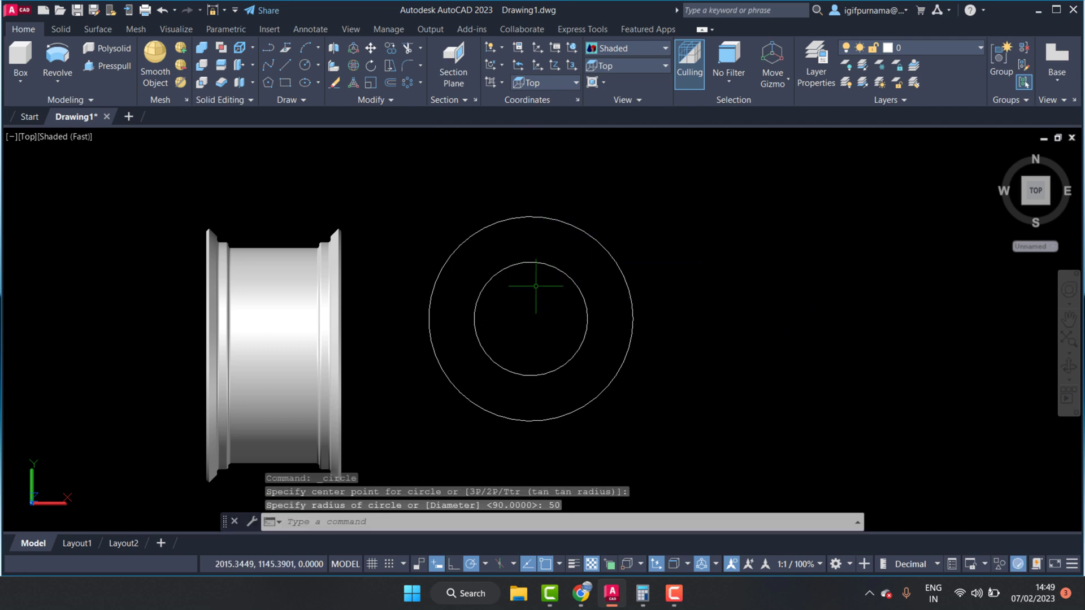
click(308, 68)
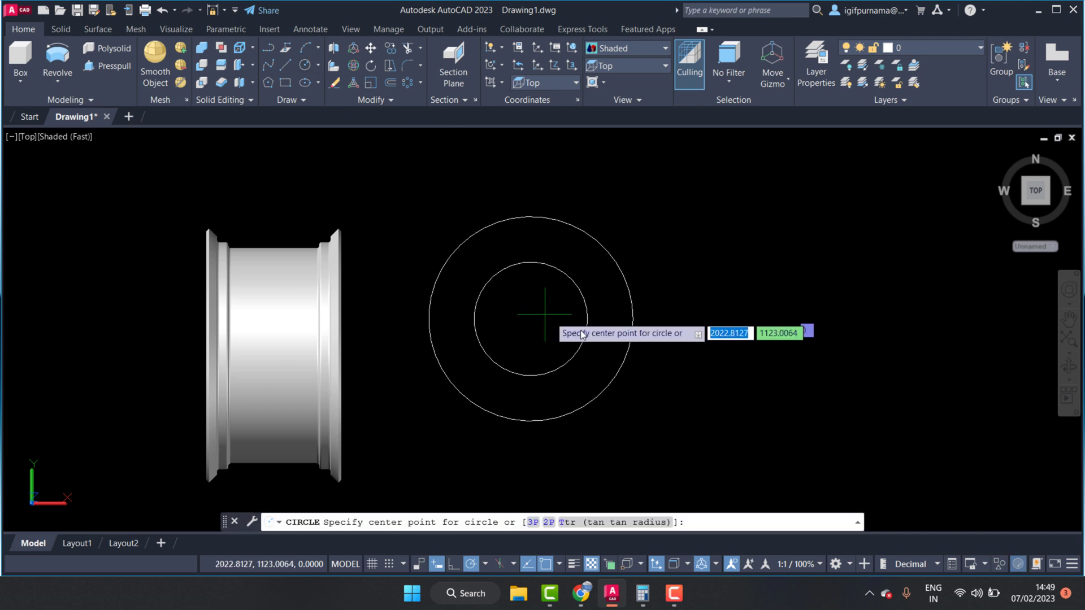
click(530, 318)
text(25)
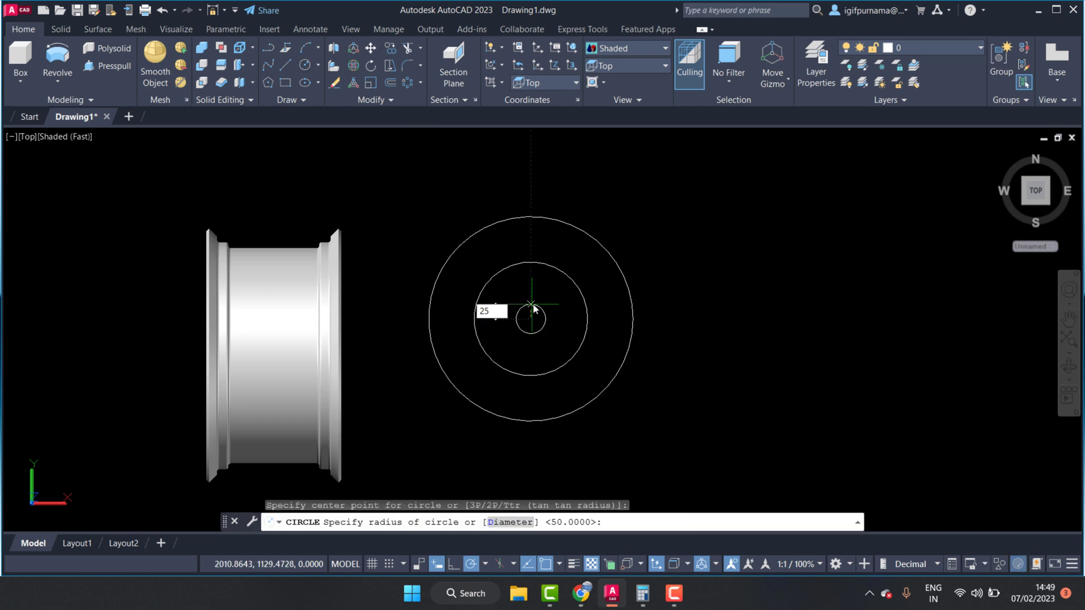
key(Return)
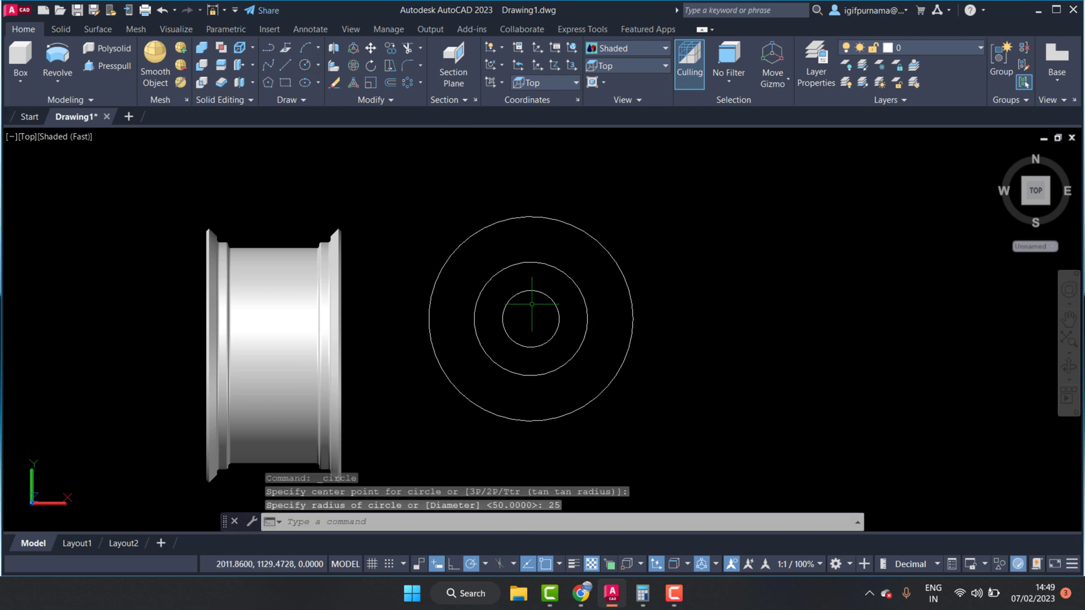
Step: Draw a slanted line from the middle circle's top to the outer circle
scroll(534, 304, up, 2)
scroll(534, 268, down, 3)
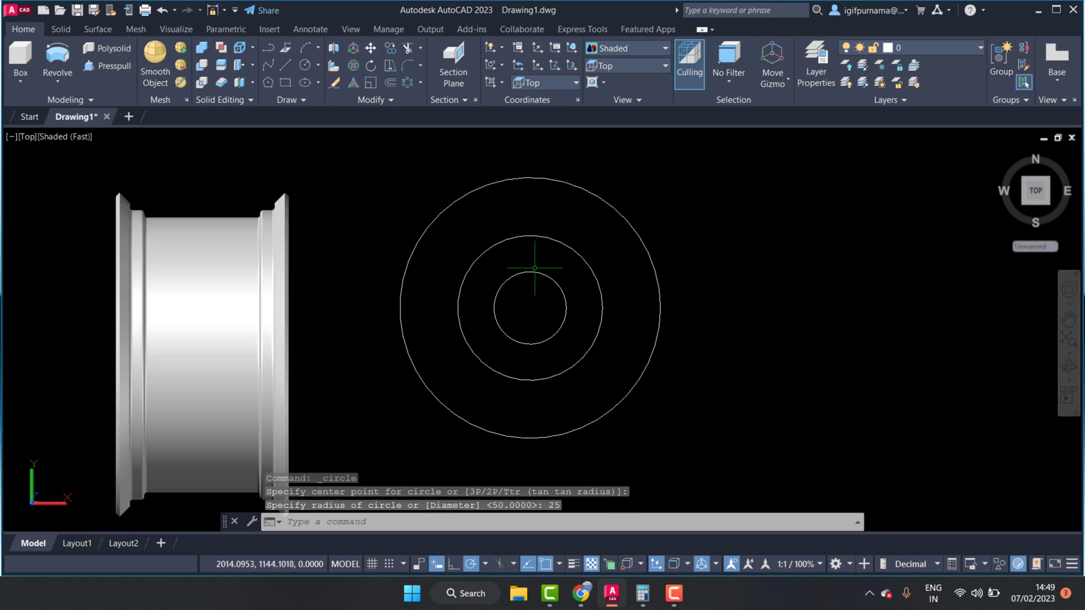
scroll(531, 291, up, 2)
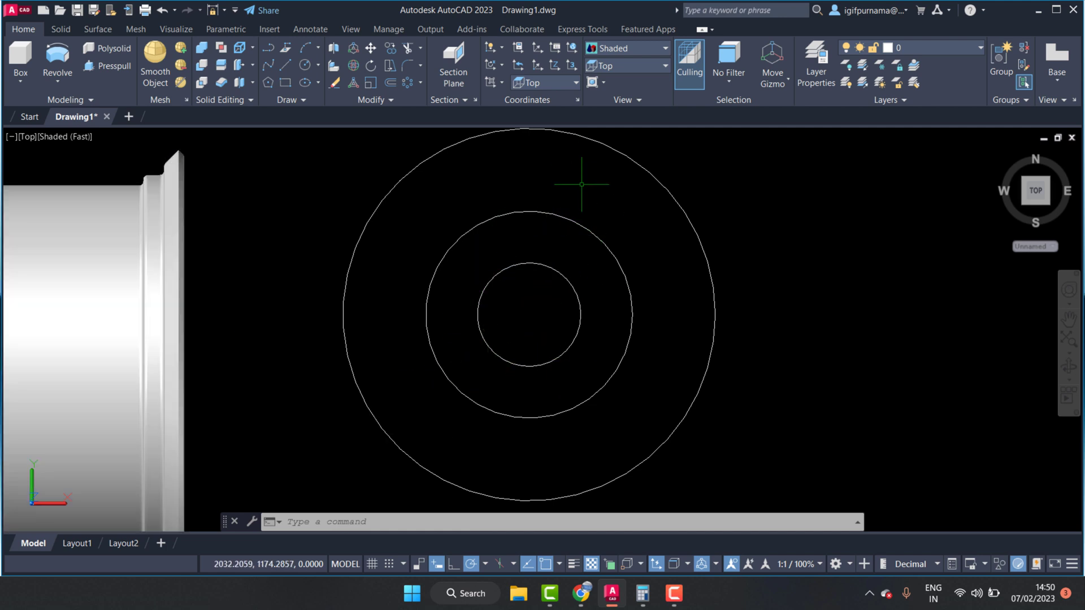
scroll(582, 198, down, 2)
scroll(543, 181, up, 3)
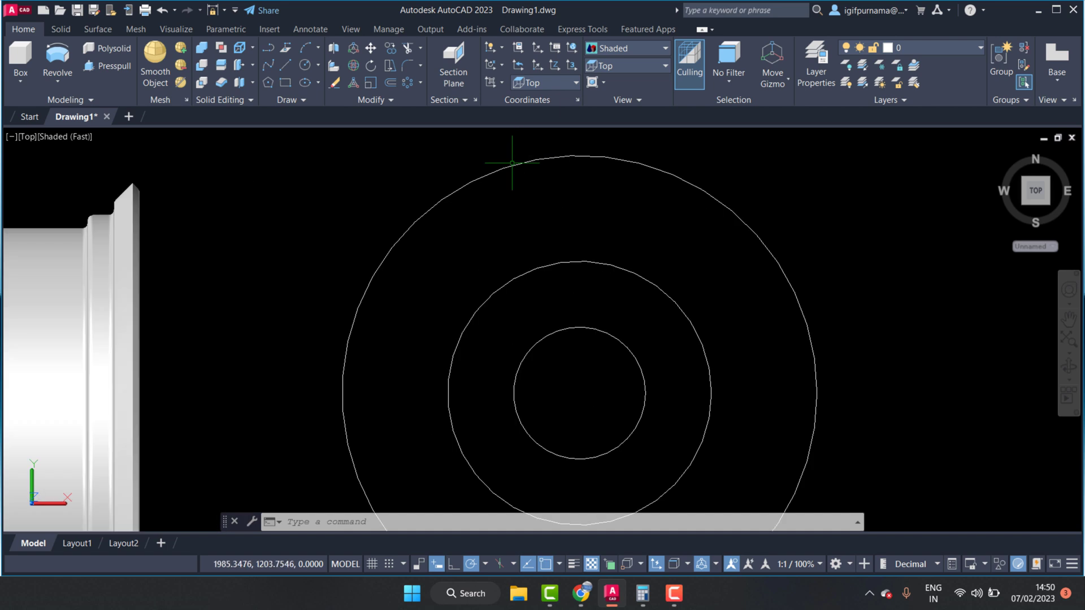
click(284, 67)
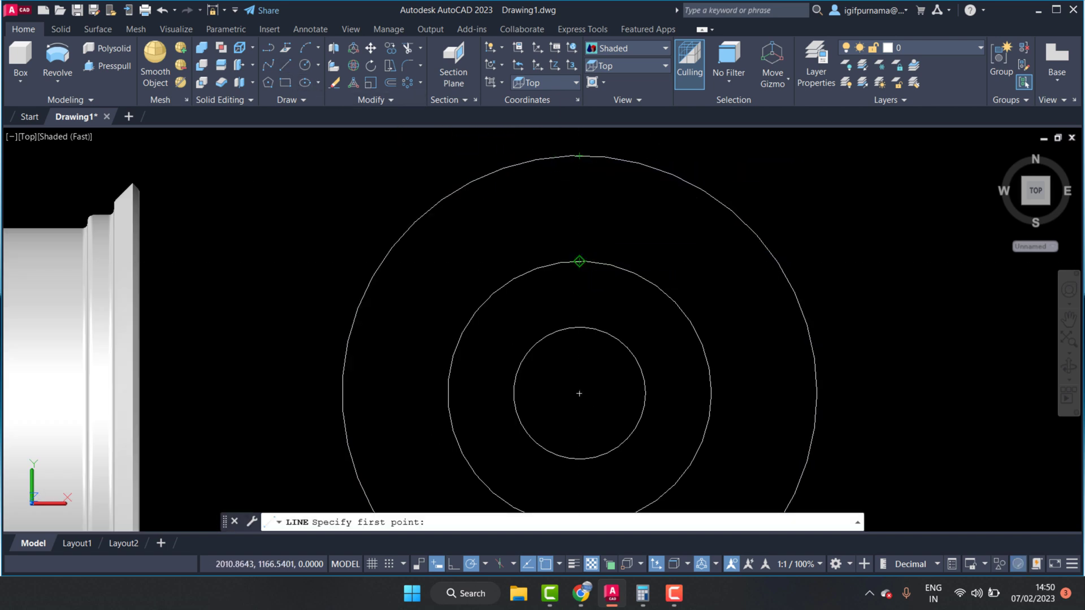
click(580, 261)
click(636, 164)
right_click(636, 164)
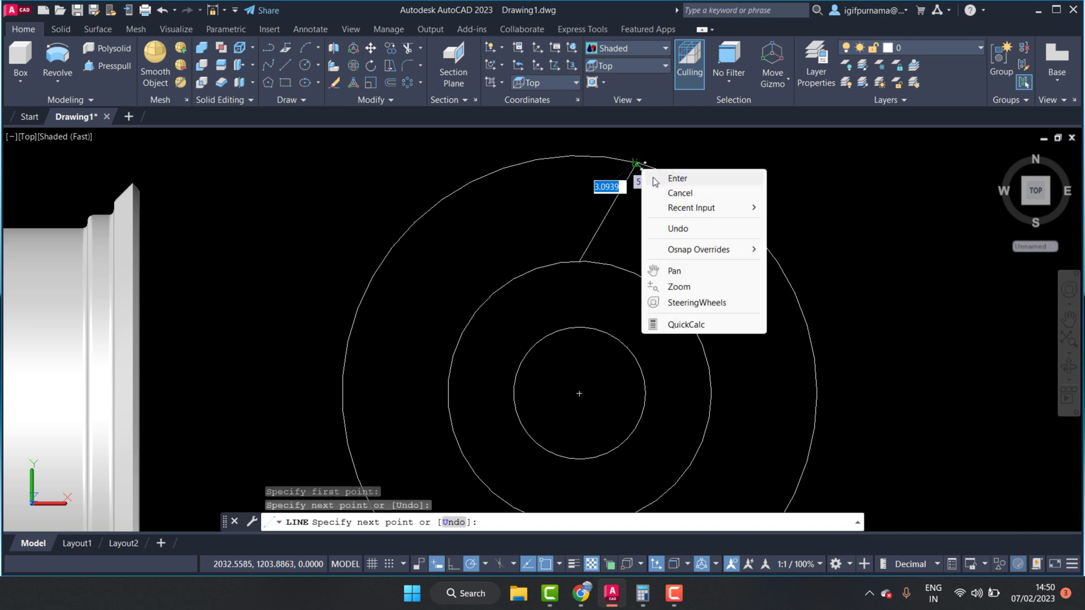
click(672, 177)
Step: Draw a vertical line from the middle circle's top to the outer circle's top
click(287, 69)
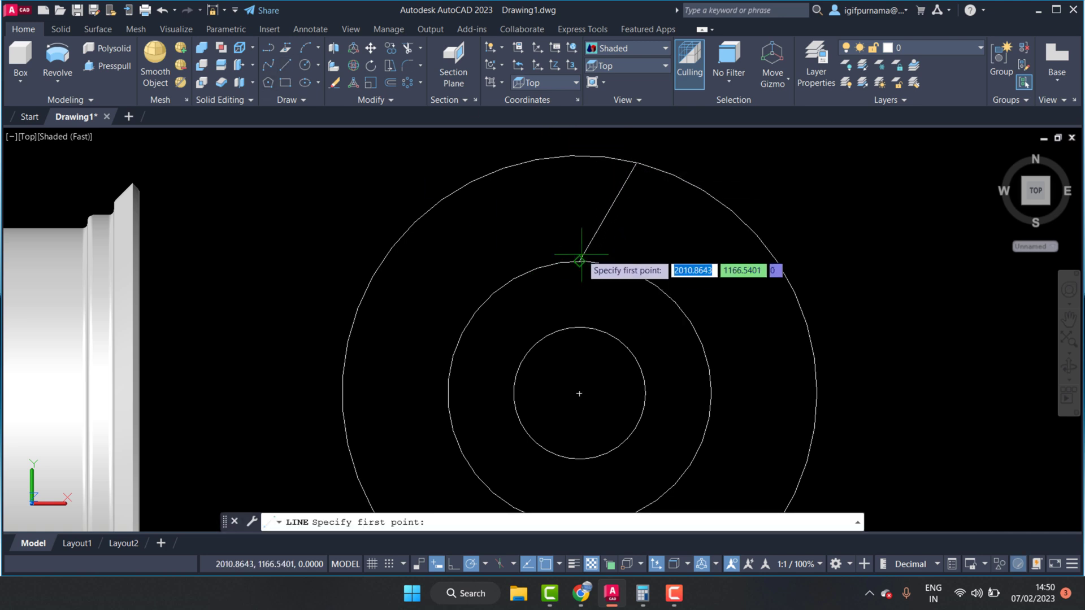
click(579, 261)
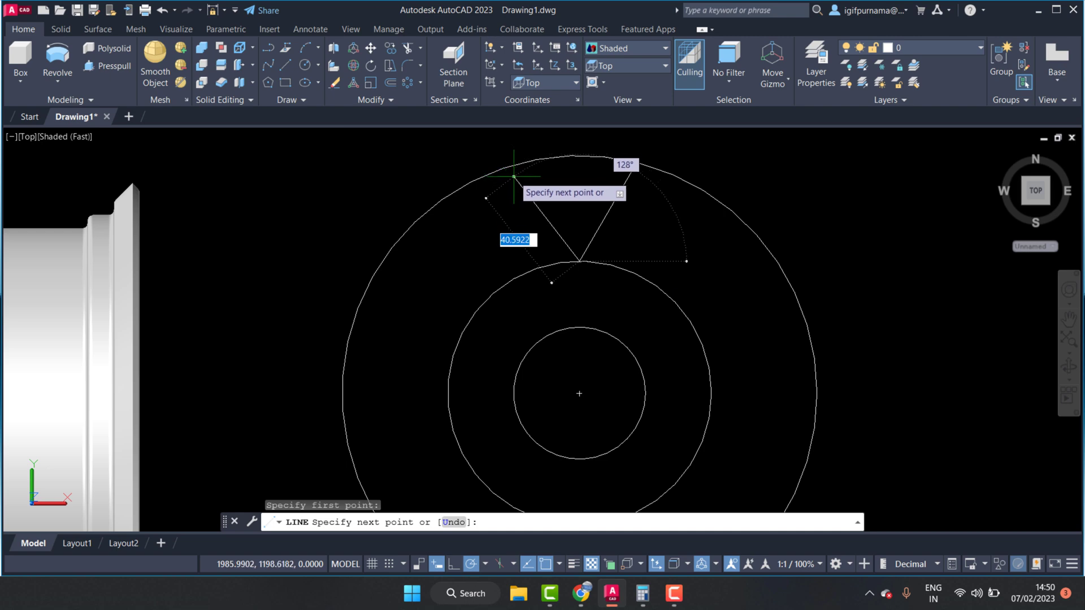
click(579, 156)
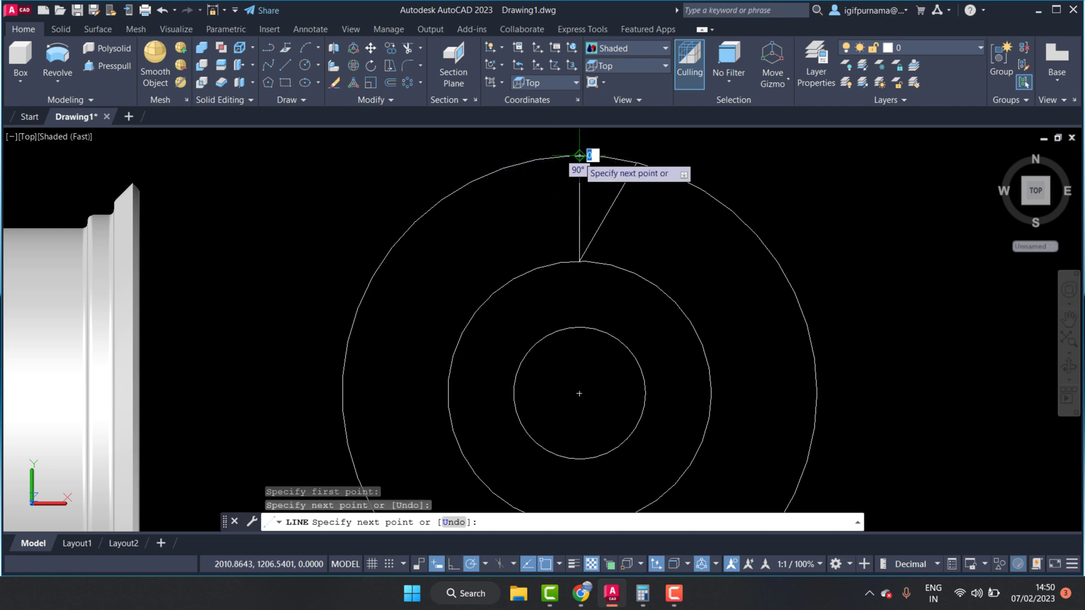
right_click(582, 161)
click(599, 167)
Step: Mirror the diagonal line across the vertical line, keeping the original
click(393, 99)
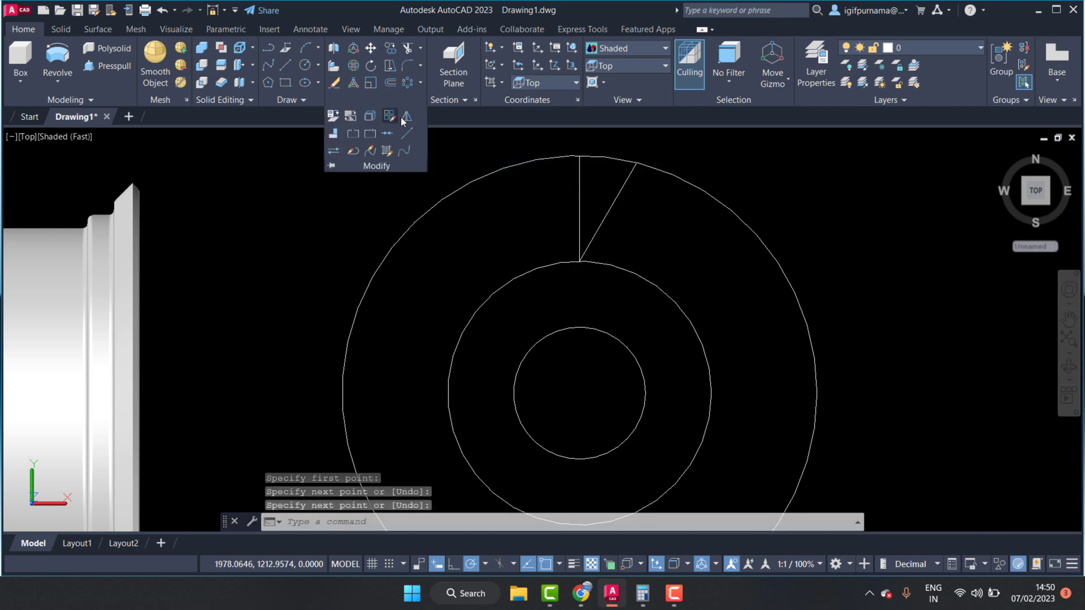
click(617, 195)
right_click(598, 184)
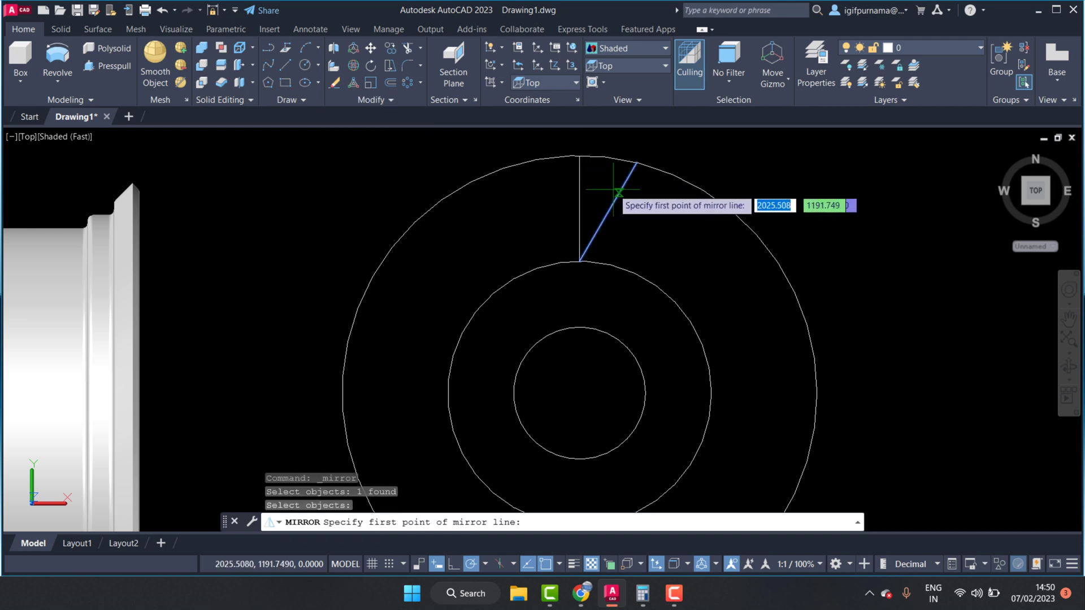
click(580, 156)
click(580, 261)
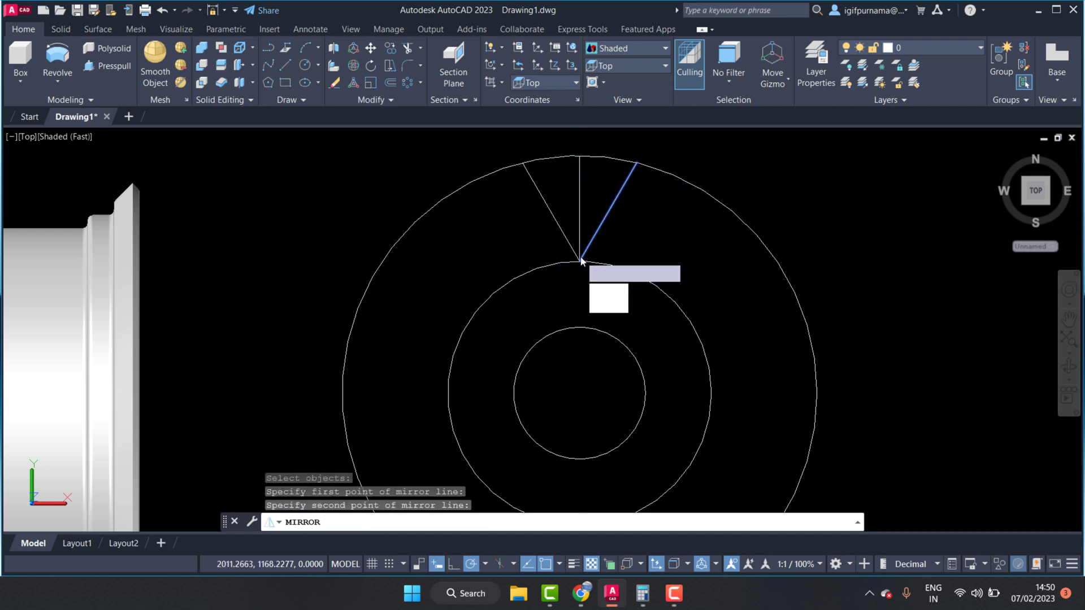
click(599, 308)
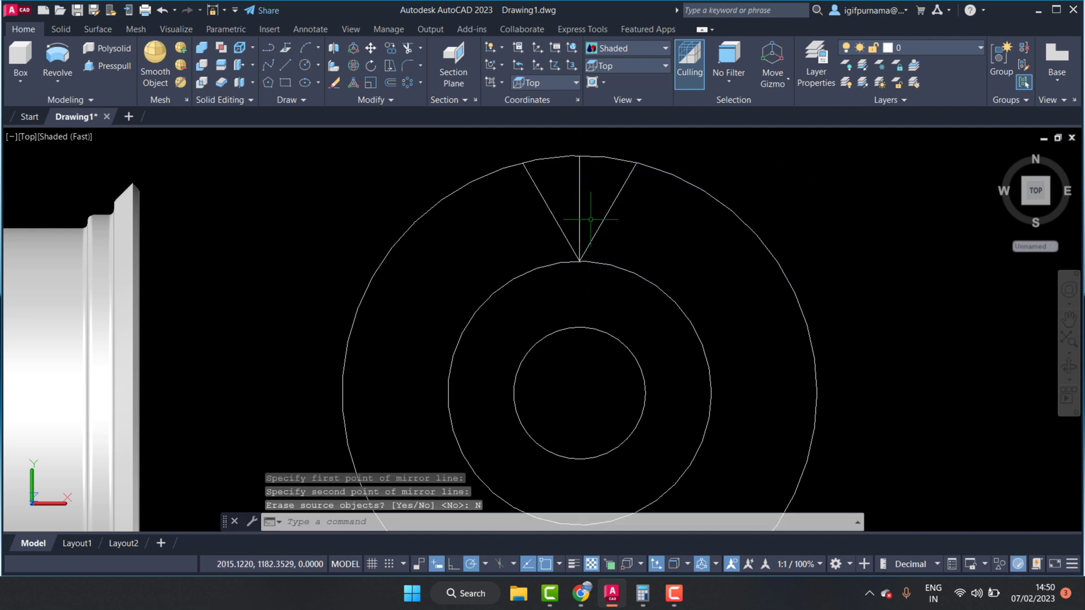
scroll(574, 229, up, 3)
Step: Draw short vertical lines down from the right and left diagonals
click(280, 67)
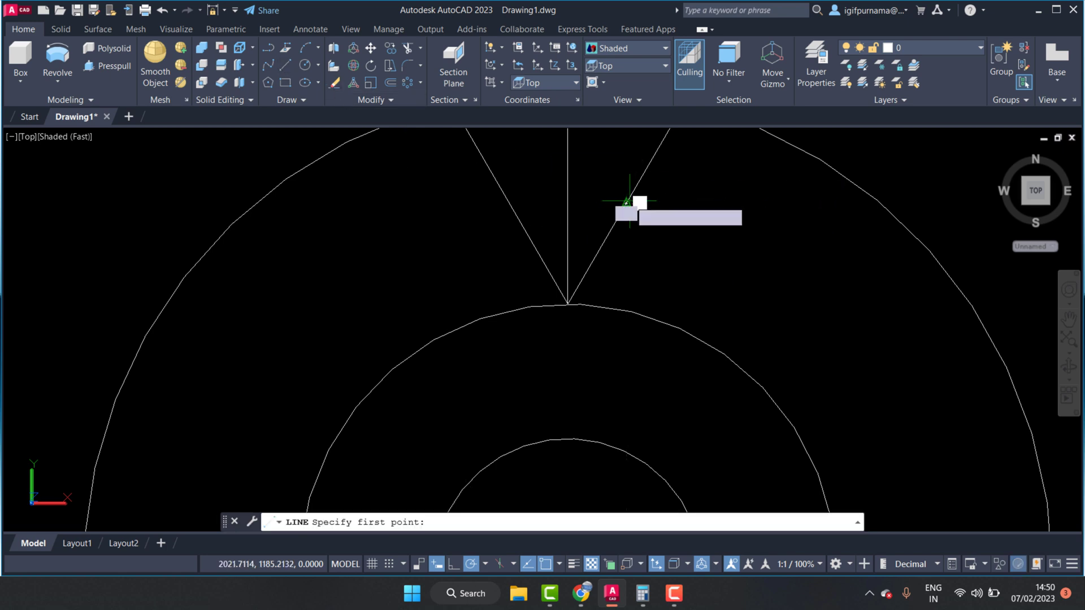
click(626, 202)
right_click(627, 332)
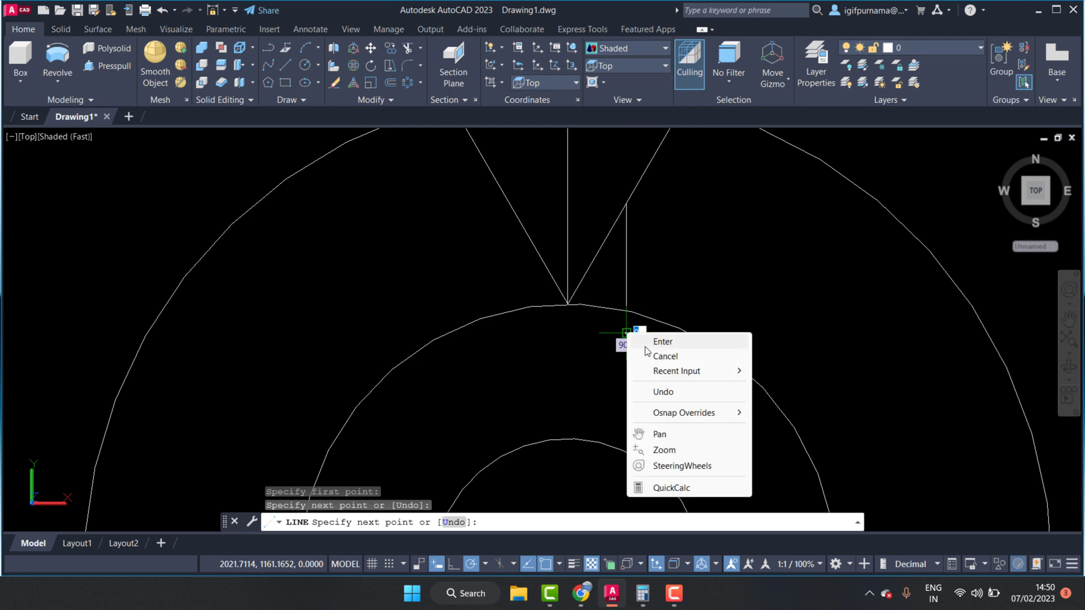
click(647, 343)
click(284, 66)
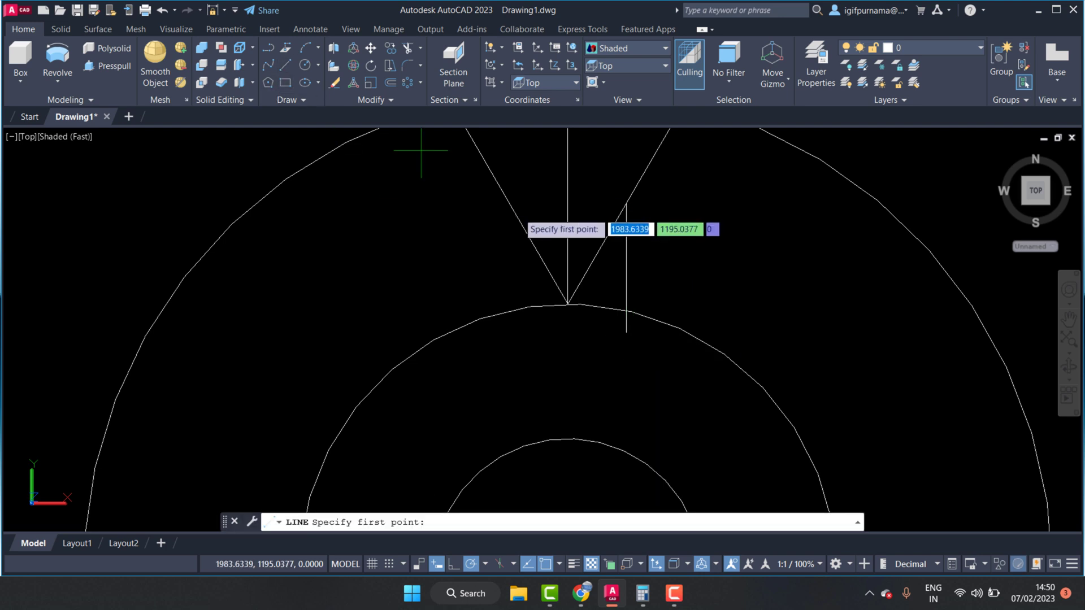
click(512, 209)
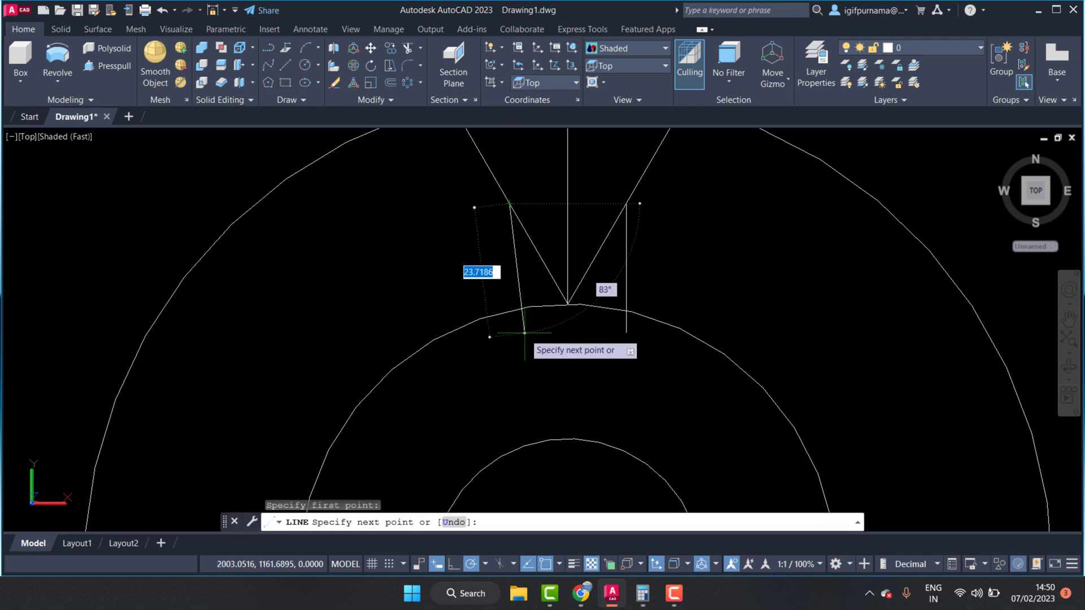
click(515, 356)
right_click(515, 356)
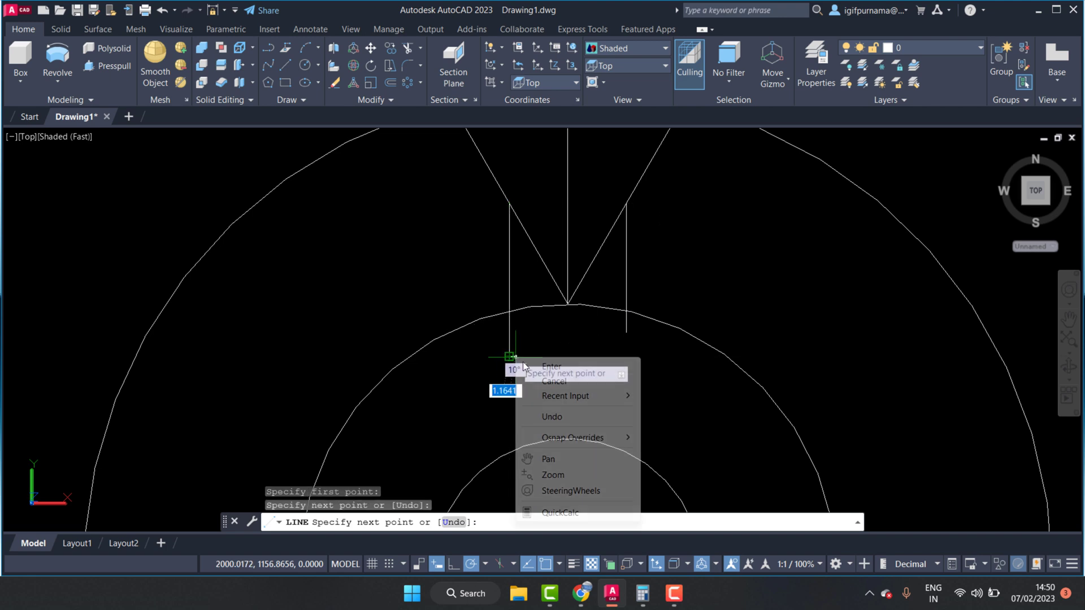
click(563, 376)
click(407, 47)
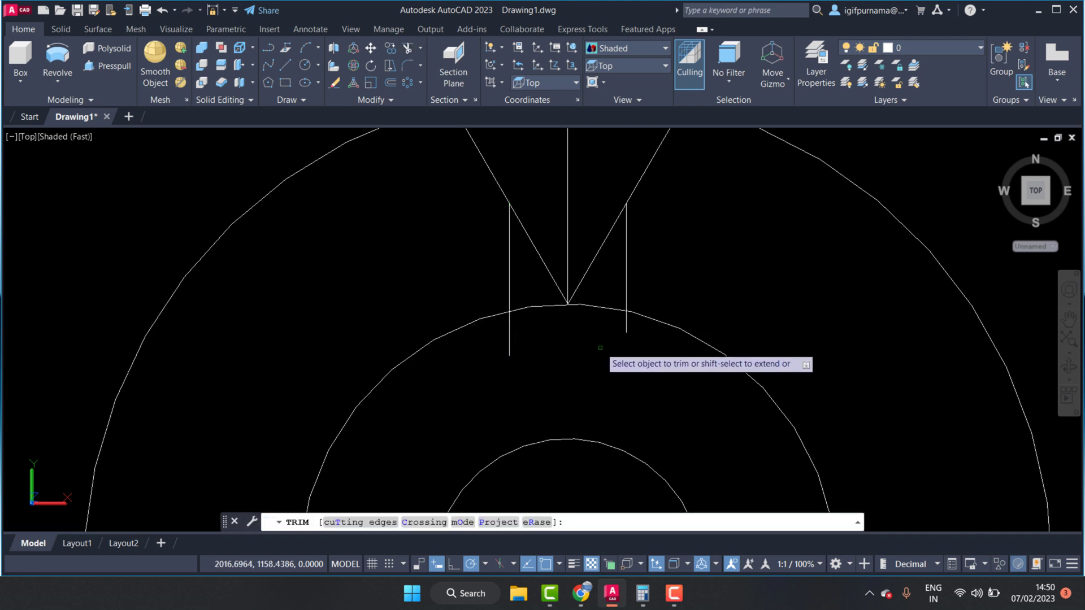
Step: Trim the diagonals' lower parts and the right vertical stub below the arc
mouse_move(602, 343)
mouse_down()
mouse_move(591, 262)
mouse_move(576, 256)
mouse_up()
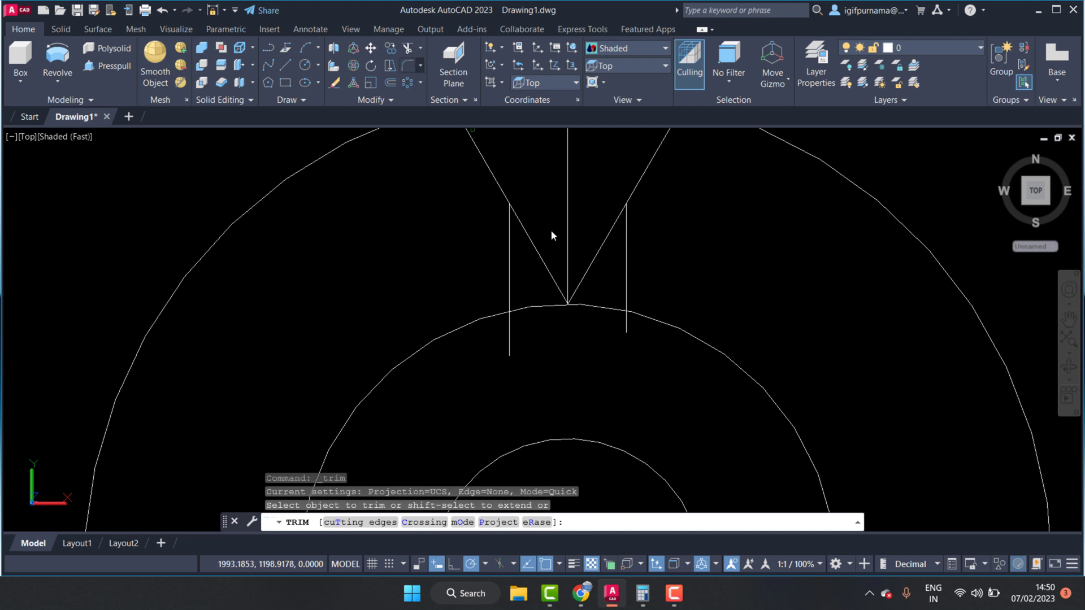
click(605, 239)
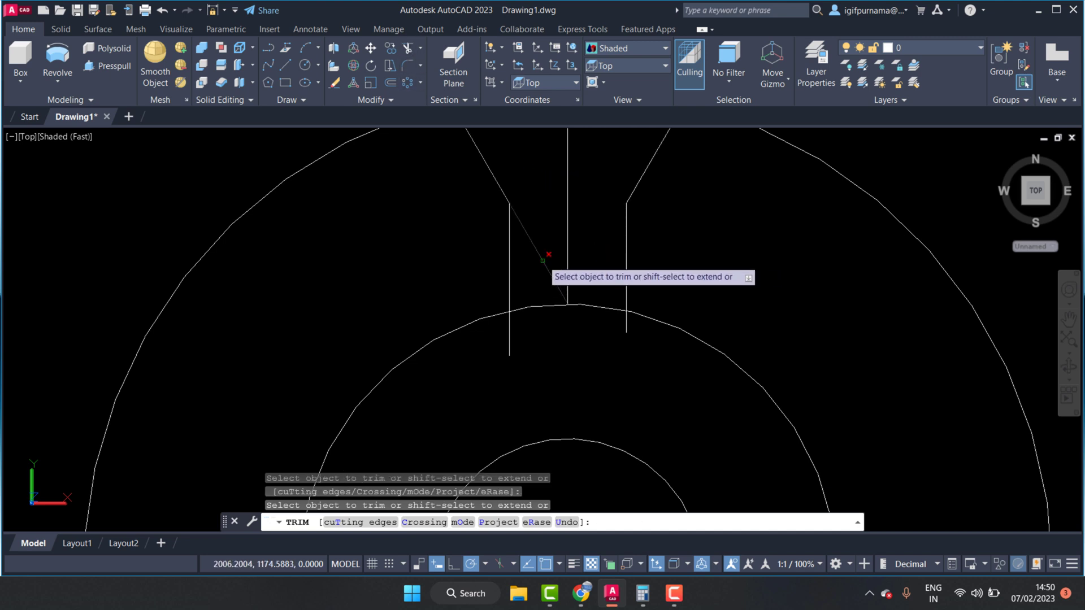
click(545, 256)
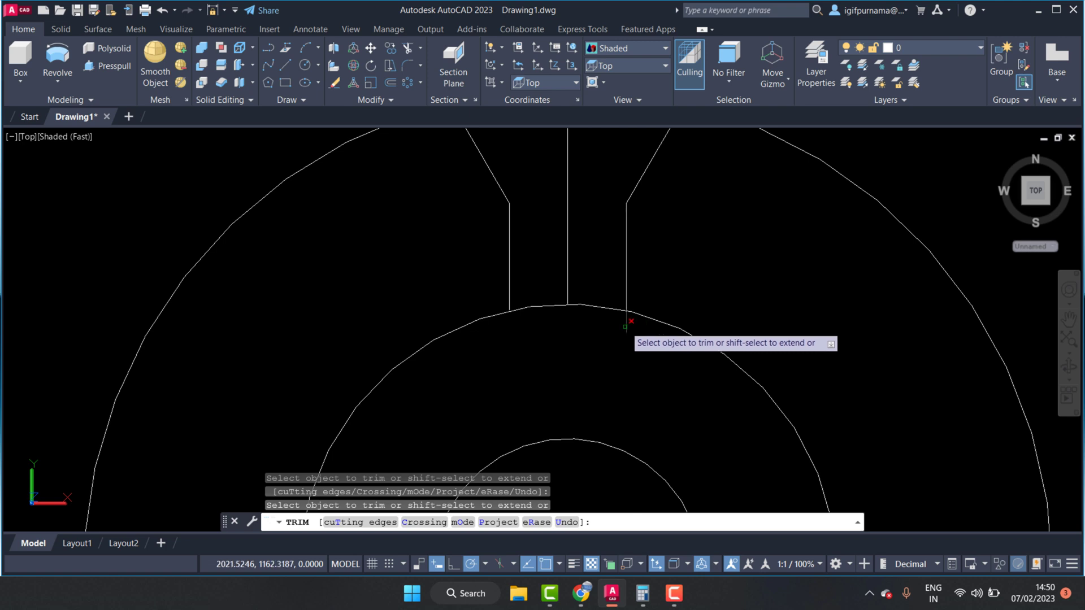
click(626, 323)
scroll(616, 339, down, 3)
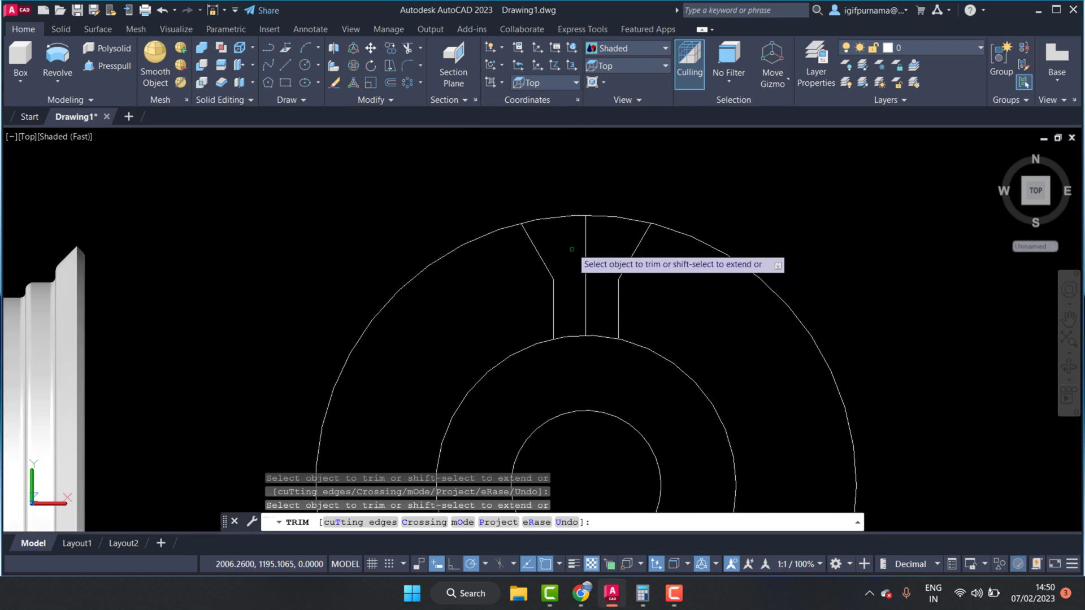
right_click(578, 219)
click(593, 226)
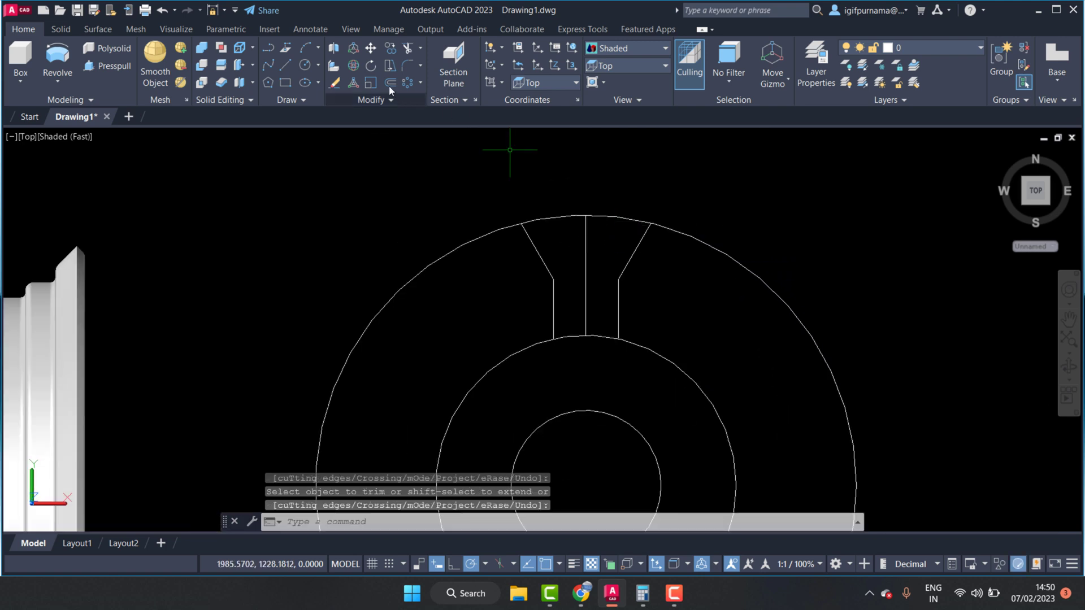
Step: Erase the leftover centre line with a crossing window
click(334, 85)
click(616, 305)
click(579, 257)
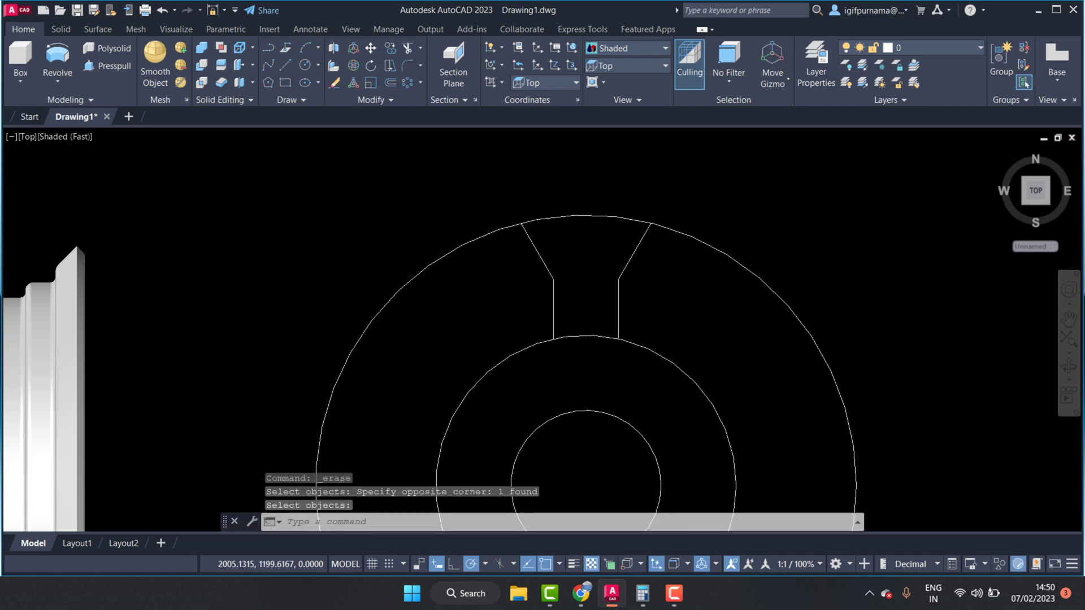
scroll(573, 242, up, 1)
scroll(507, 199, down, 3)
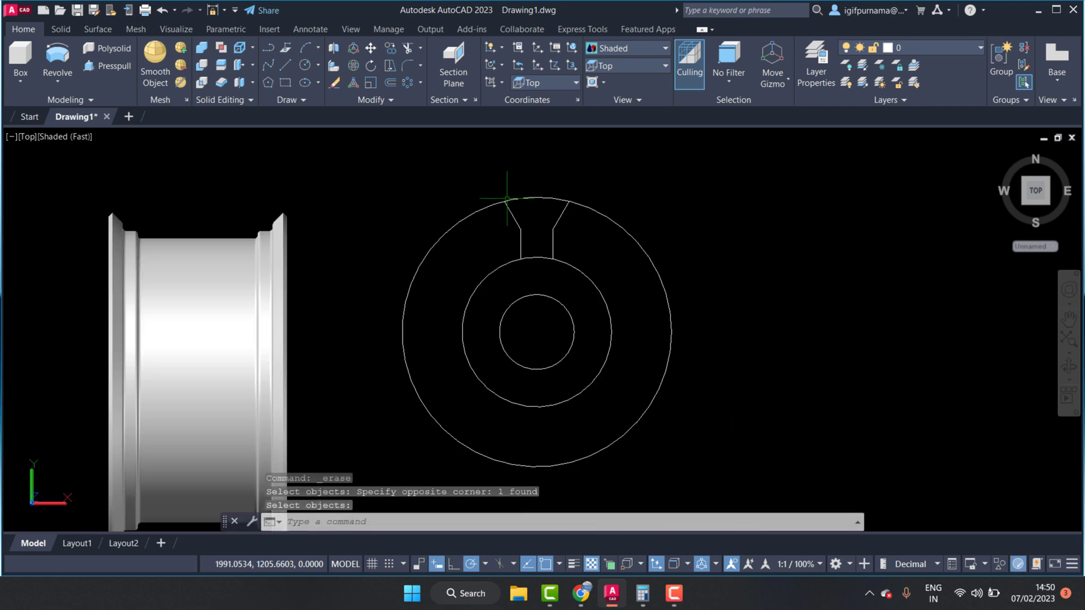
Step: Polar-array the four notch lines into six copies around the wheel centre
click(423, 81)
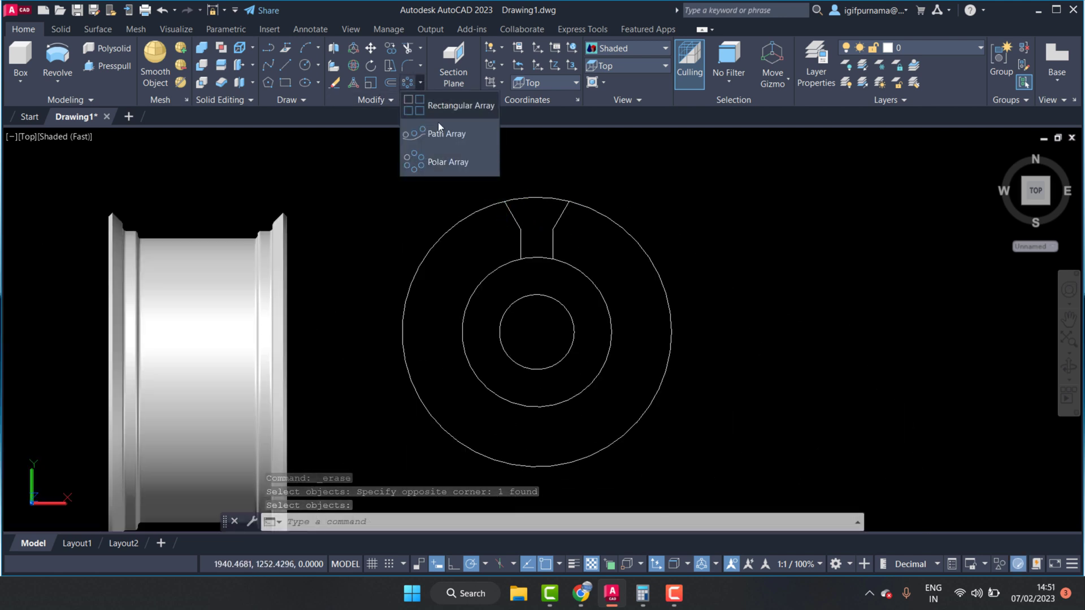
click(436, 168)
click(568, 249)
click(487, 202)
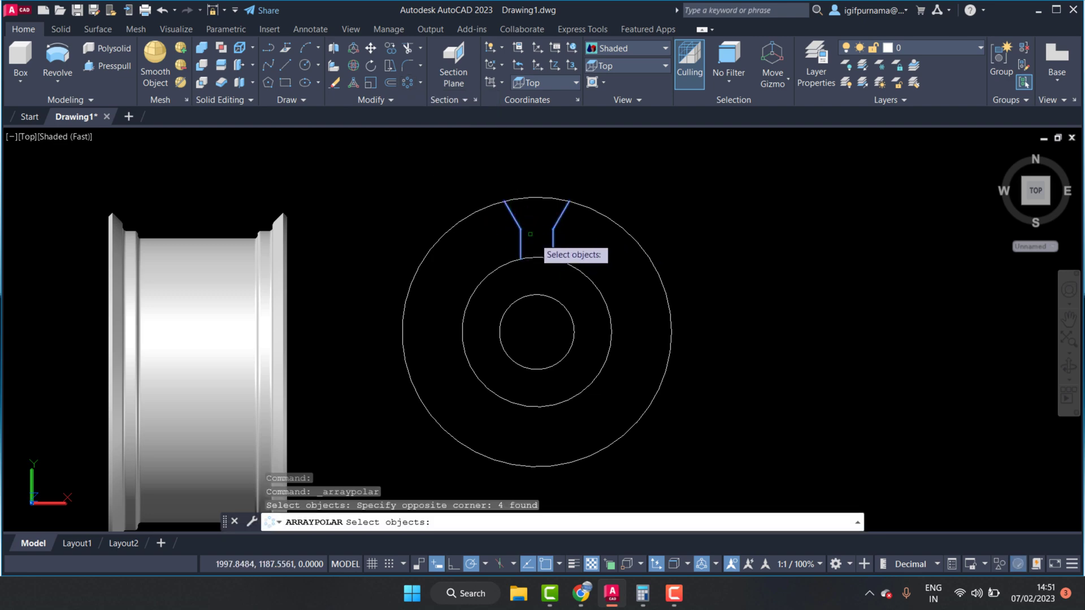
key(Return)
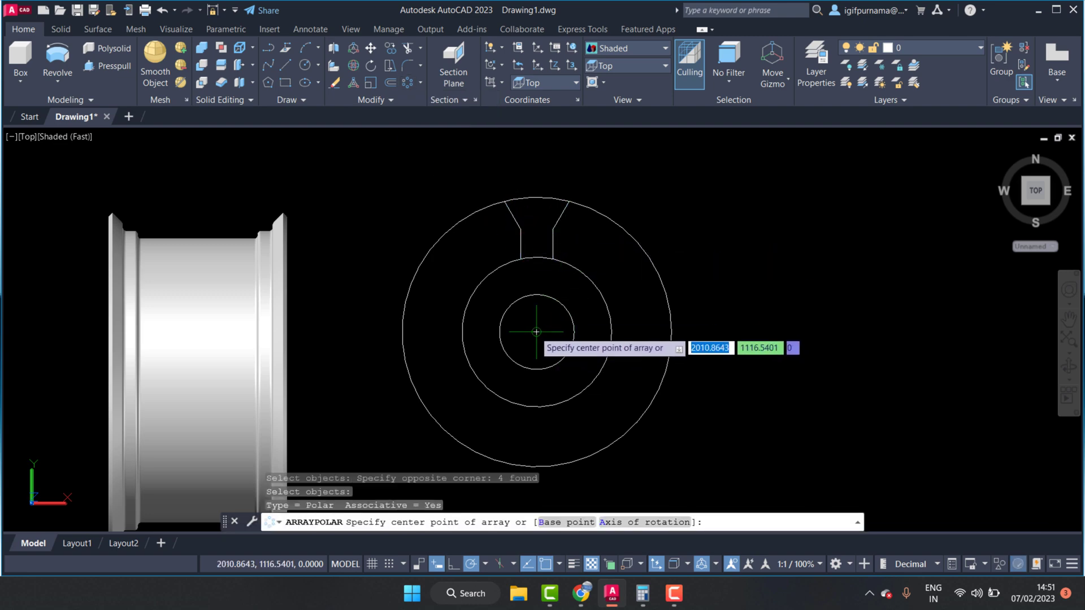
click(536, 332)
right_click(537, 332)
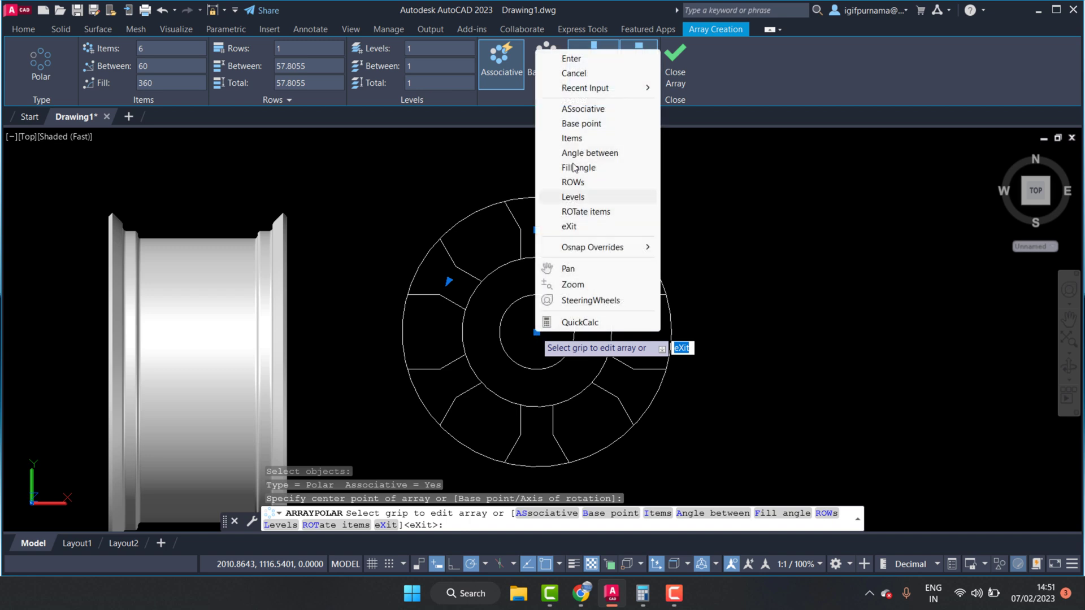
click(567, 58)
scroll(558, 202, up, 2)
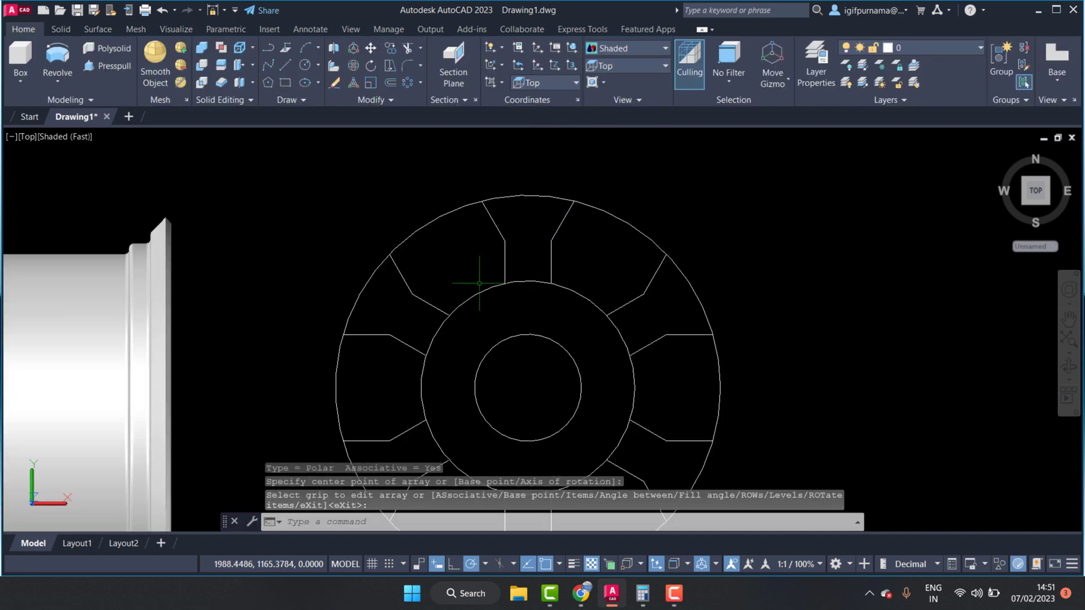
Step: Trim the outer and middle circle arcs between the upper notches, using fences and single picks
click(513, 264)
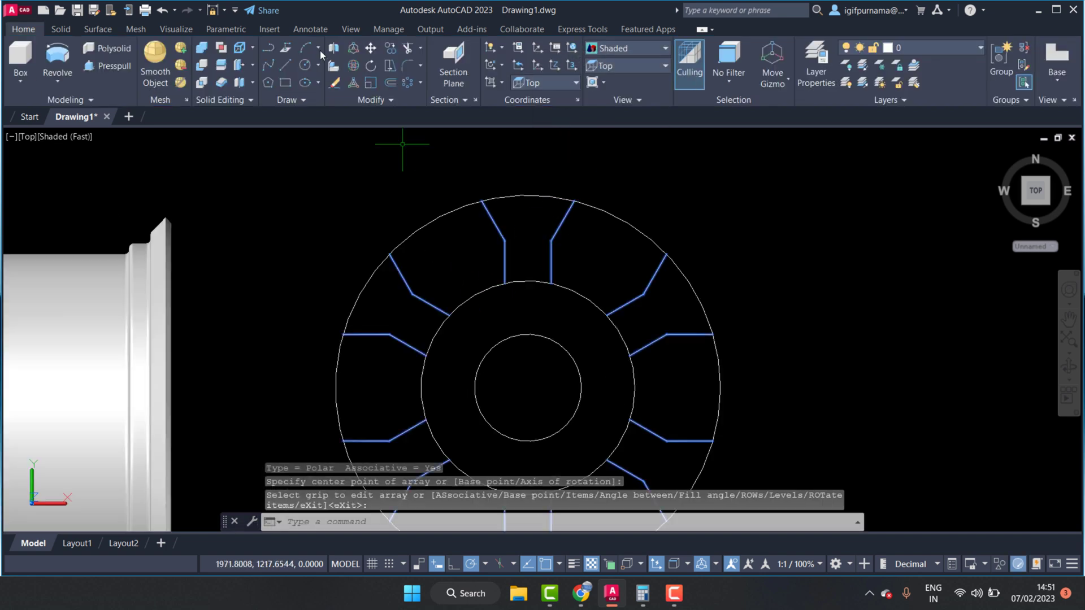
click(405, 49)
drag(525, 175, 530, 283)
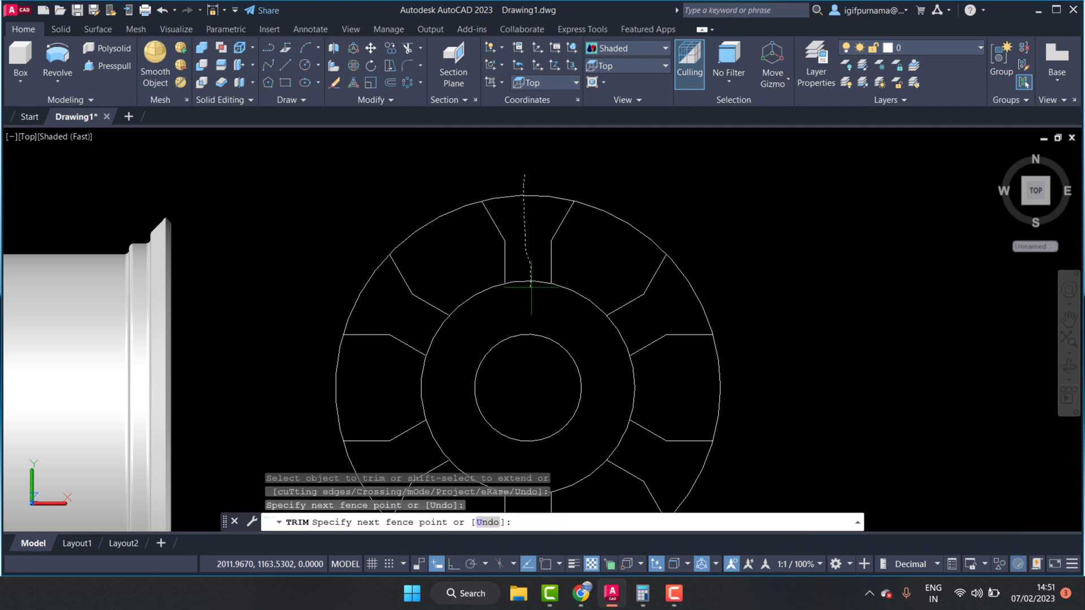
drag(526, 185, 531, 220)
scroll(524, 275, up, 2)
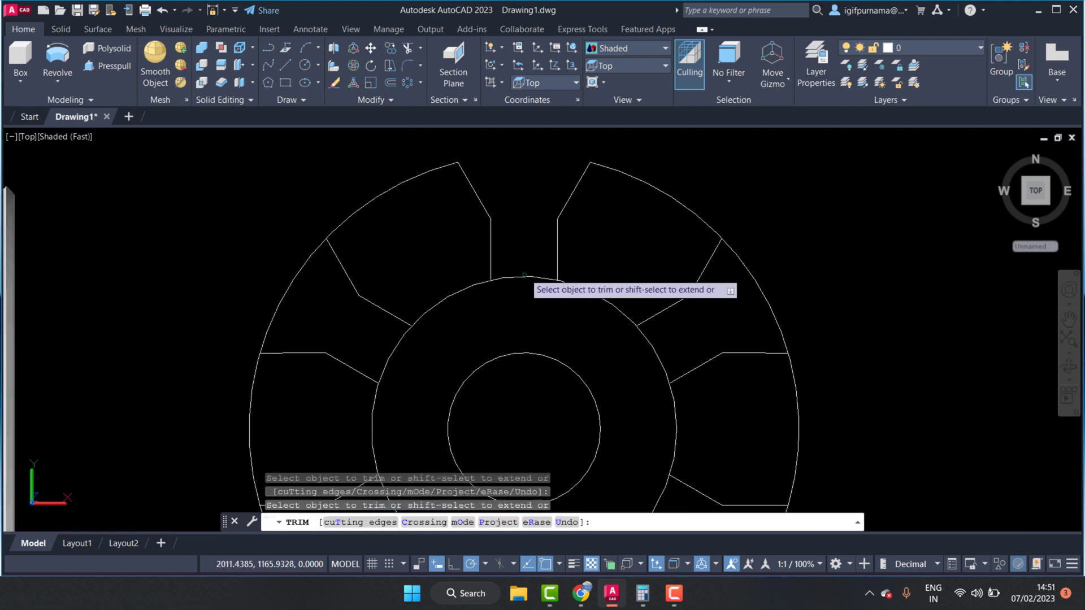
click(673, 198)
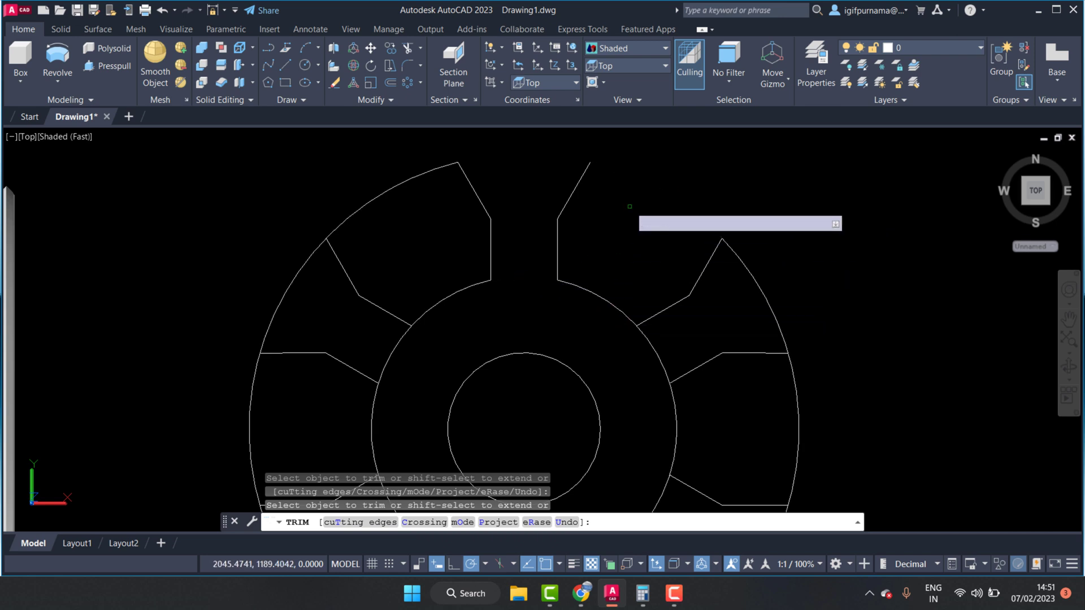
Step: Undo one mistaken trim, then trim the remaining lower-left and left outer arcs to finish
key(ctrl+z)
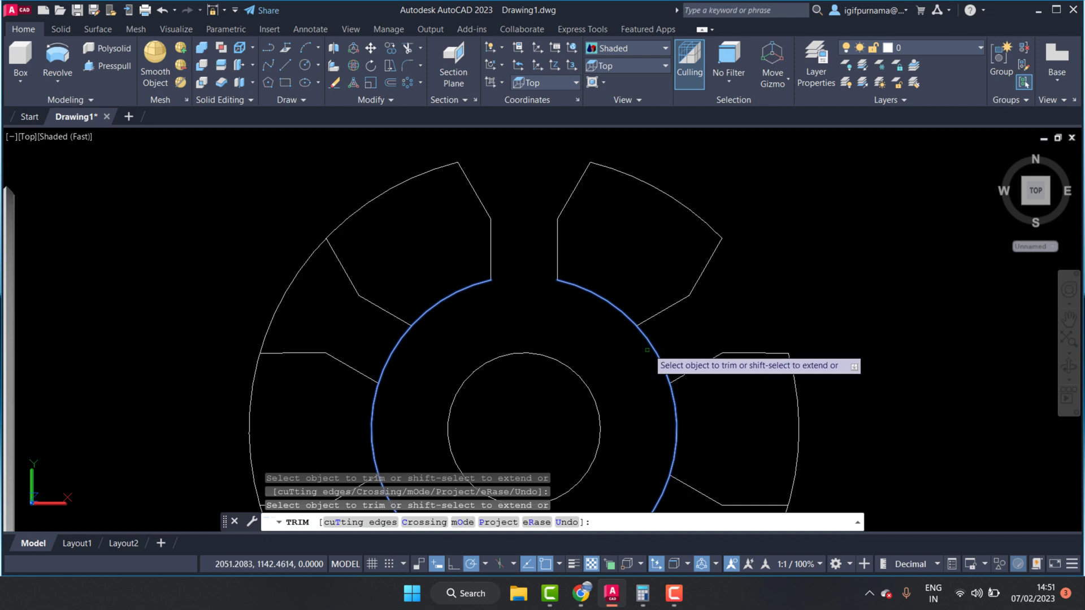
scroll(635, 294, down, 3)
scroll(650, 336, up, 2)
scroll(638, 378, down, 2)
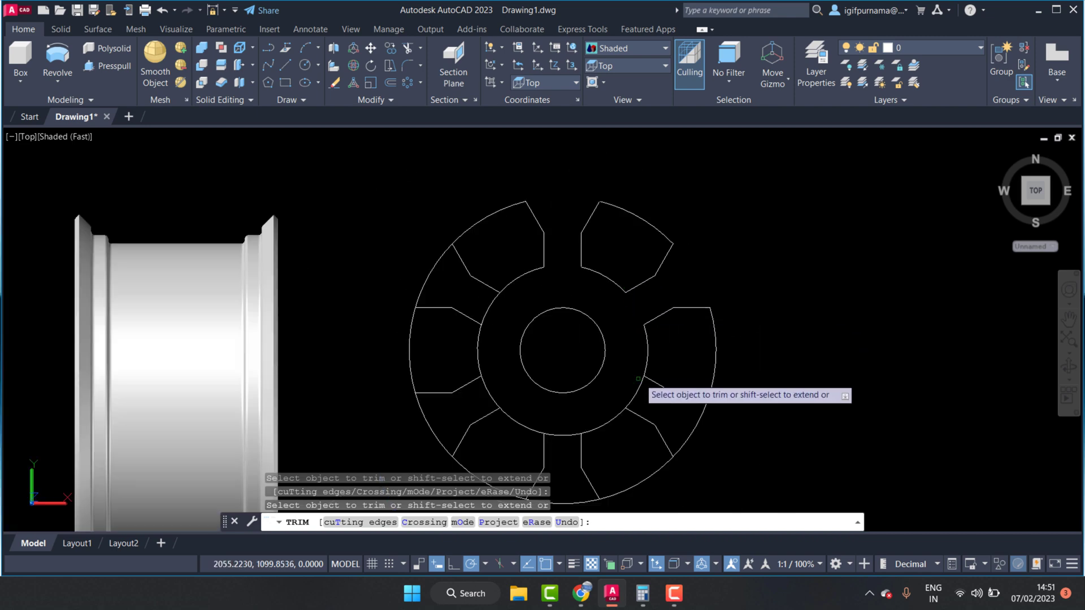
scroll(638, 379, up, 2)
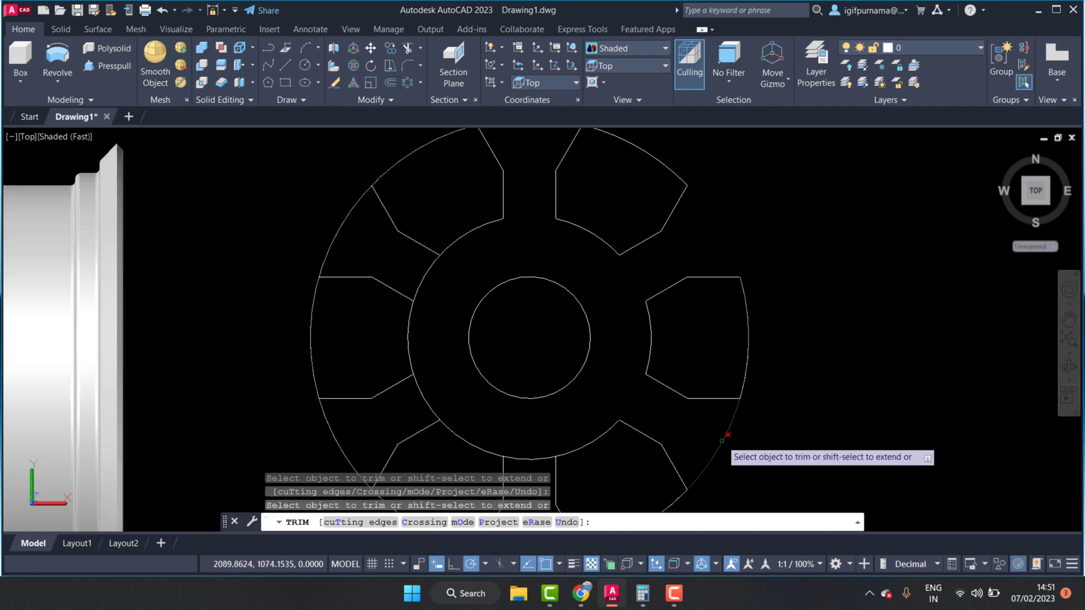
scroll(641, 291, down, 2)
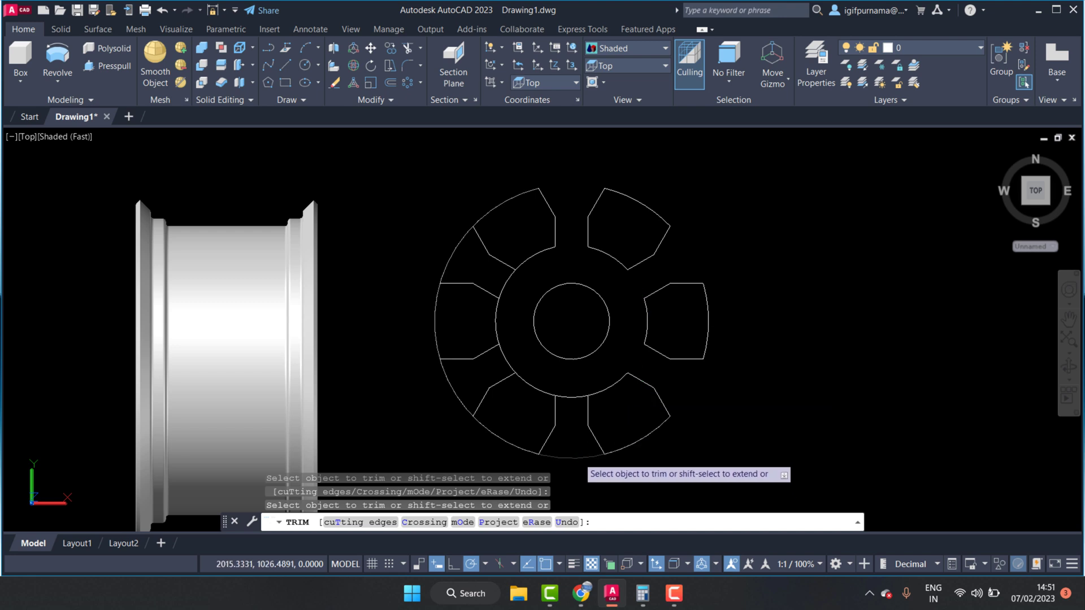
click(452, 388)
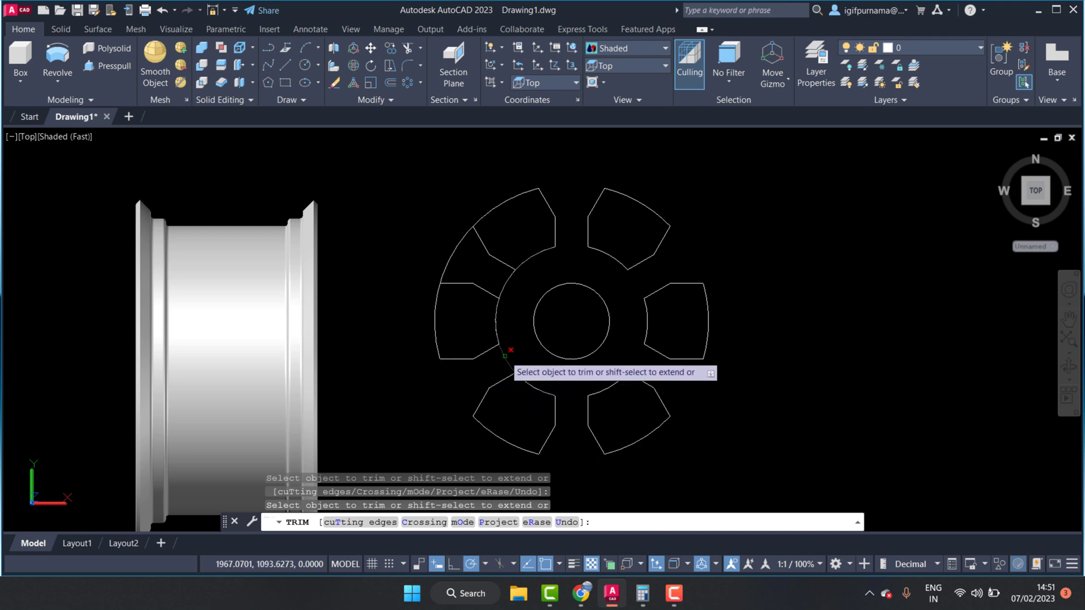
click(463, 245)
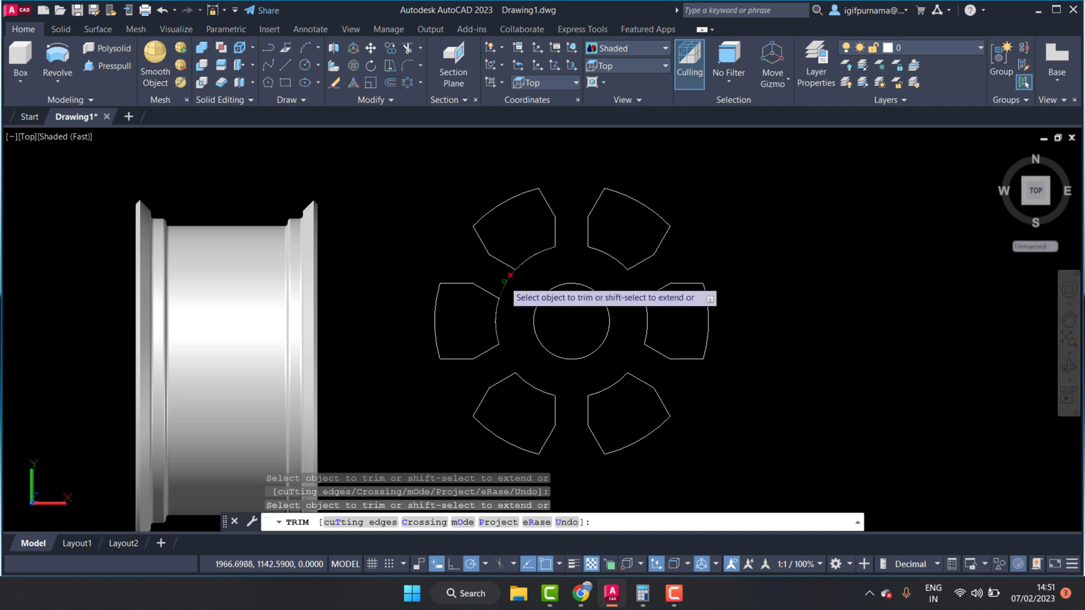
scroll(506, 276, up, 3)
right_click(520, 235)
click(540, 247)
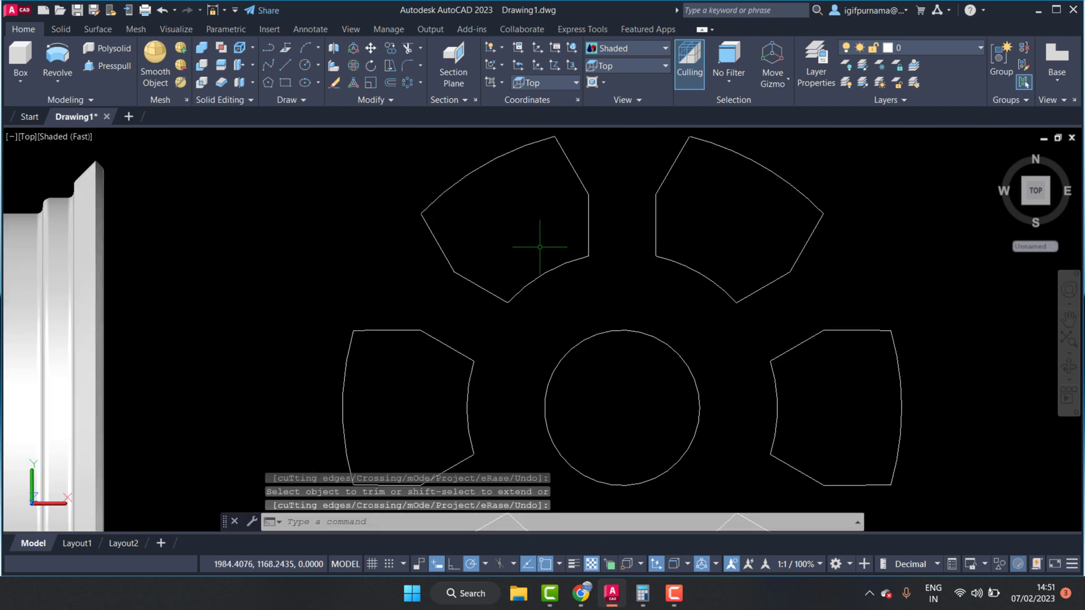
scroll(540, 247, down, 2)
Step: Begin a new circle with its centre snapped to the top quadrant of the small centre circle
click(306, 65)
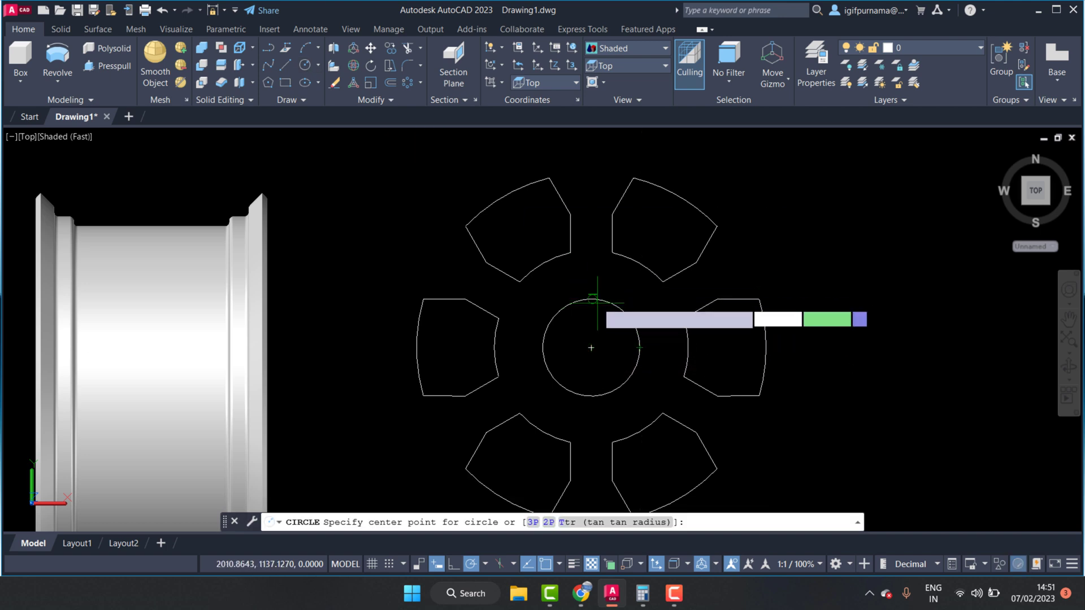
click(592, 301)
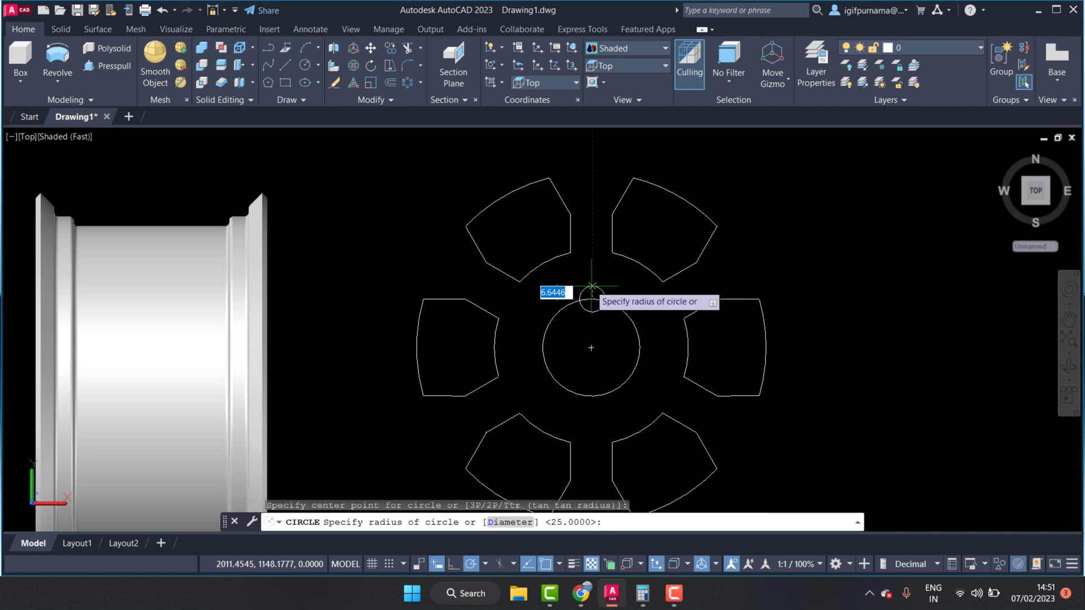
scroll(593, 283, up, 2)
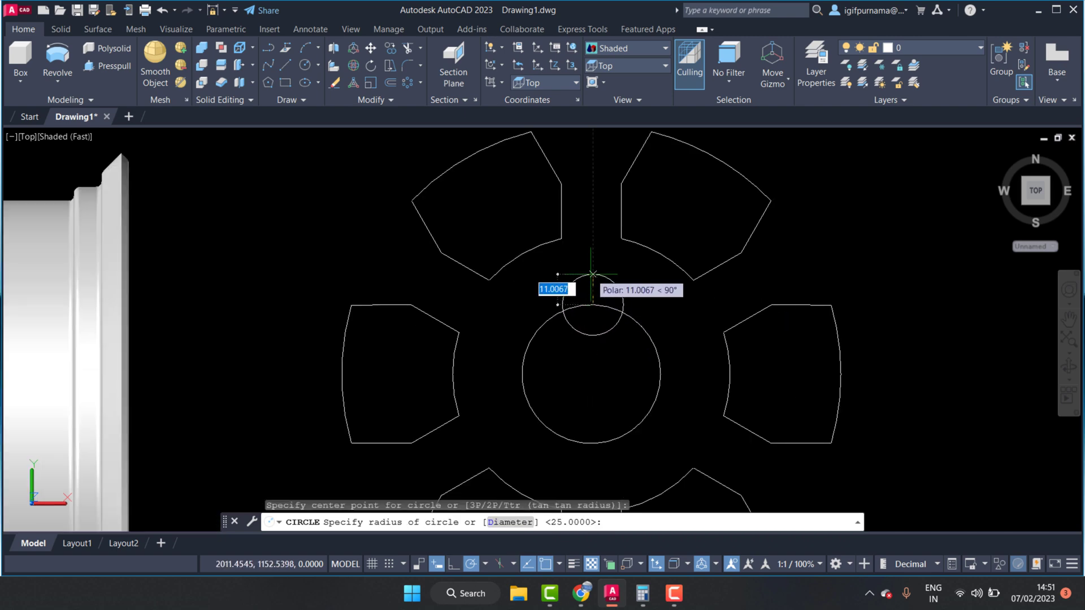
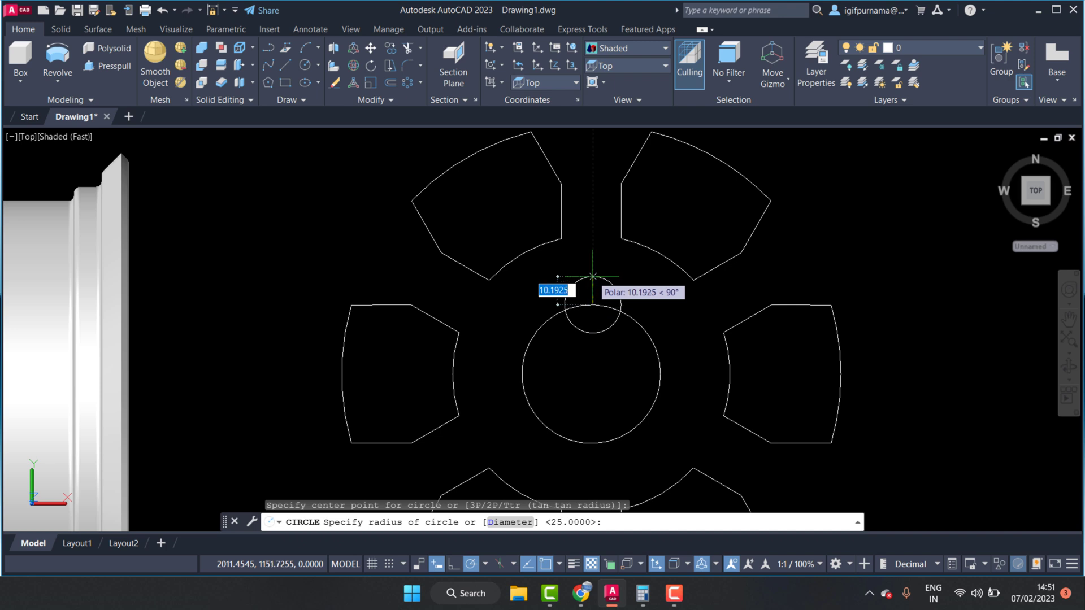
Step: Cancel the unfinished circle and draw a small bolt-hole circle touching the hub circle
right_click(592, 276)
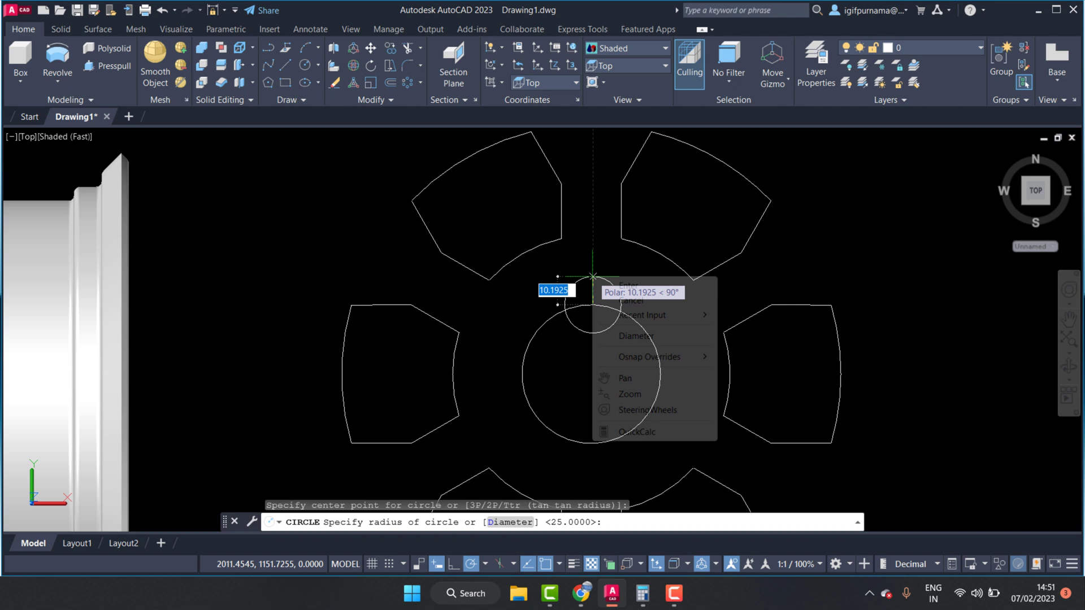
click(605, 310)
click(304, 66)
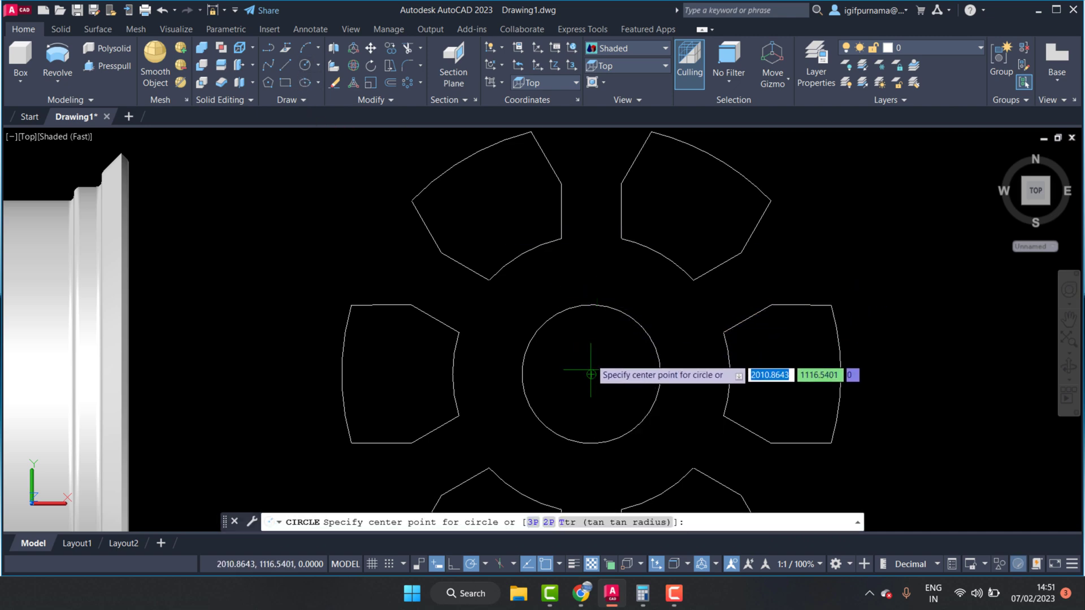
click(591, 278)
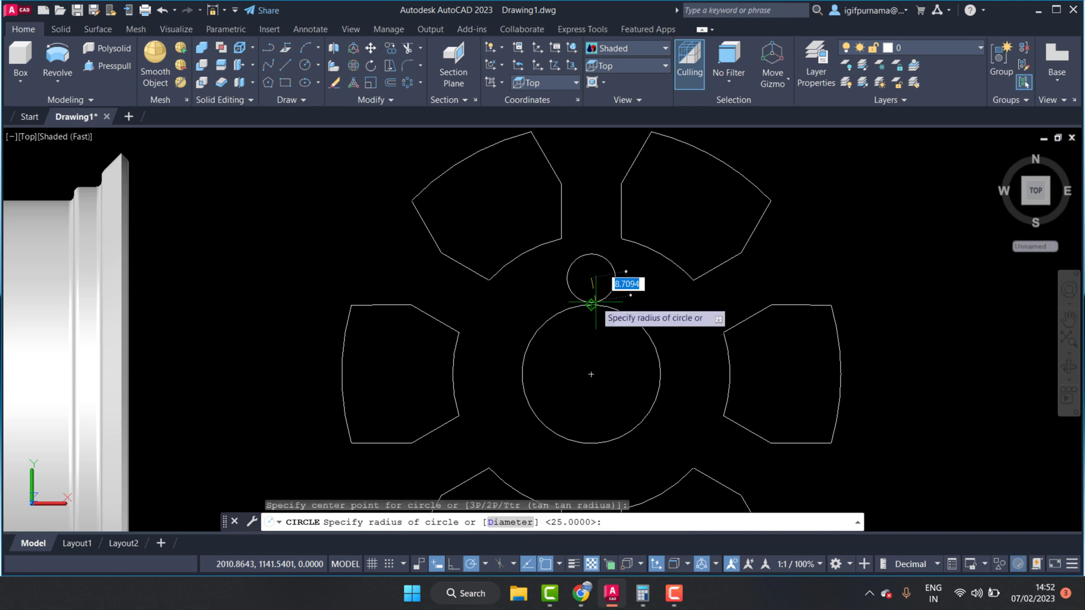
click(592, 304)
scroll(606, 253, up, 2)
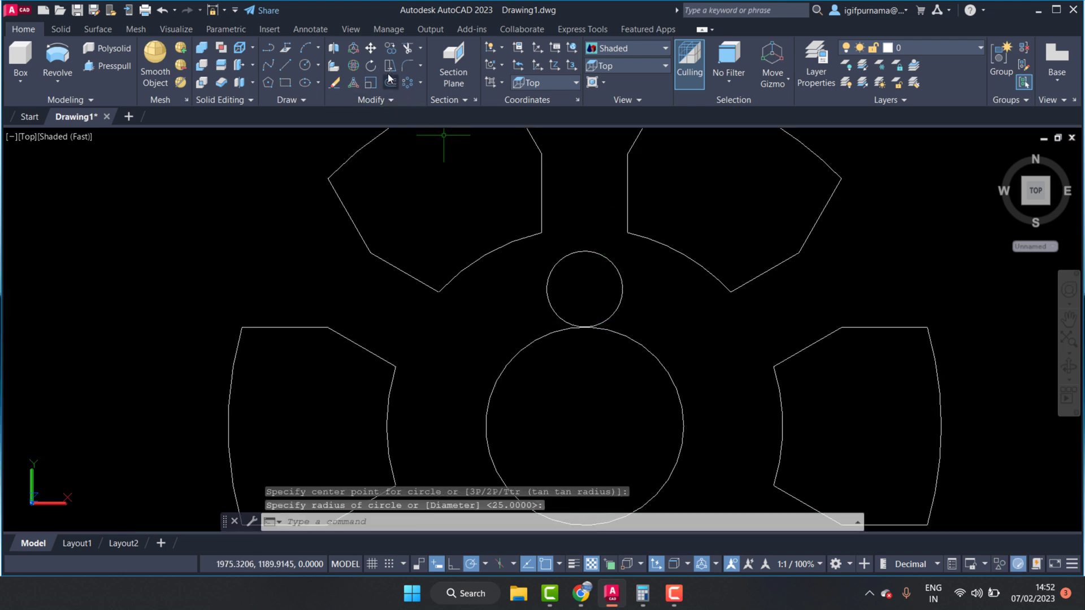
Step: Polar-array the bolt-hole circle into 6 items about the hub centre
click(408, 82)
click(668, 326)
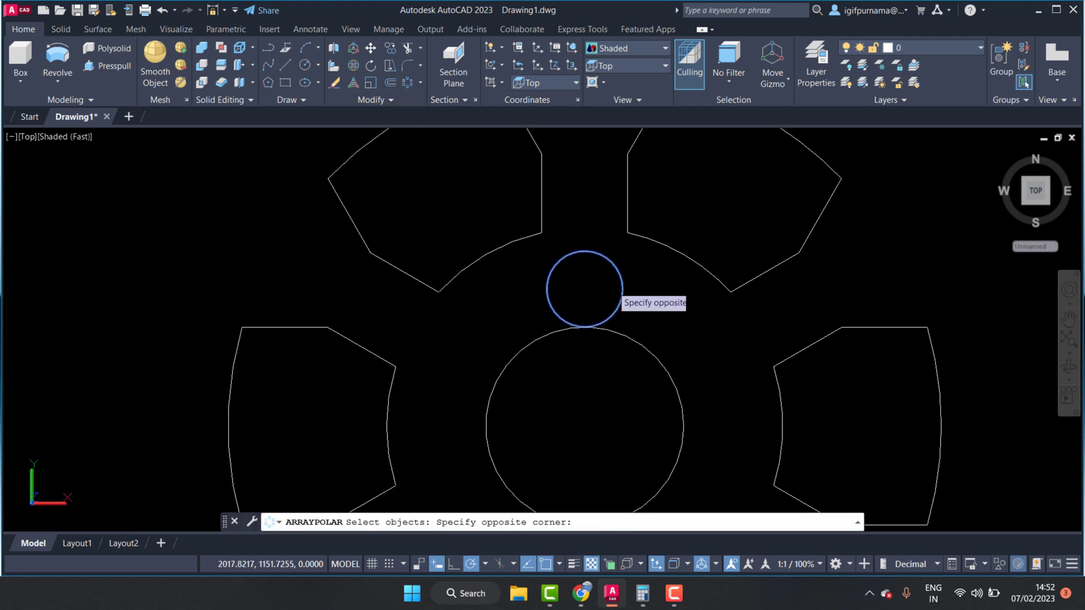
click(613, 287)
key(Return)
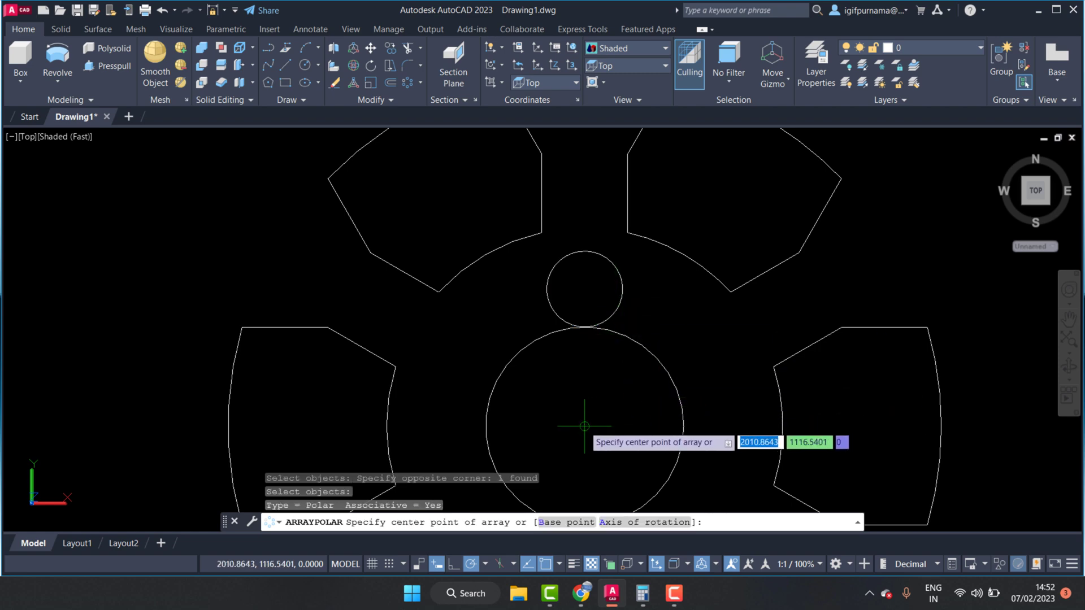
click(584, 427)
scroll(585, 426, down, 1)
scroll(580, 366, down, 1)
right_click(586, 372)
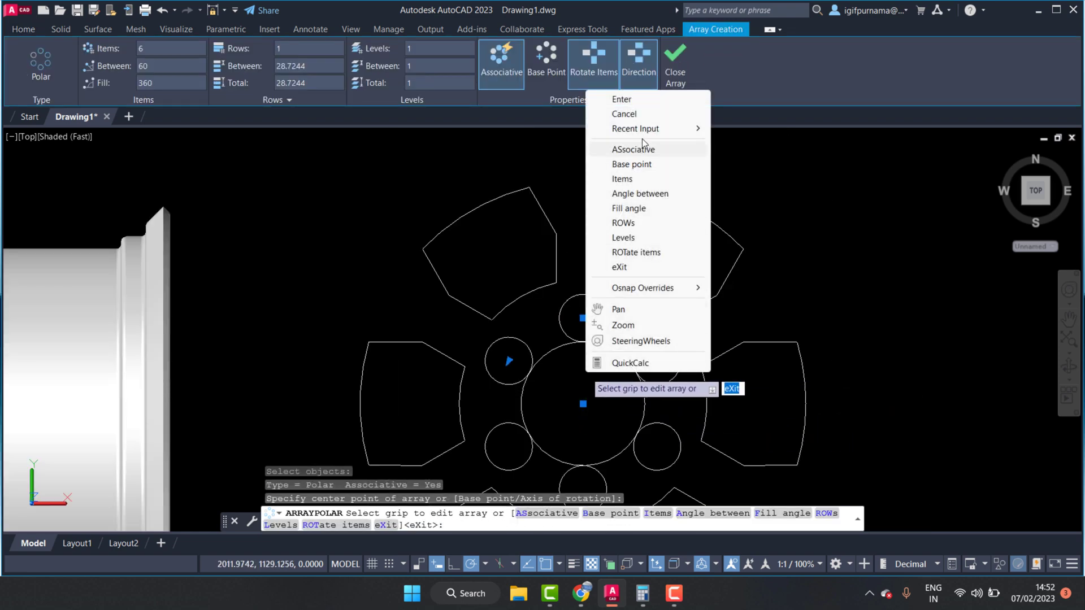
click(621, 100)
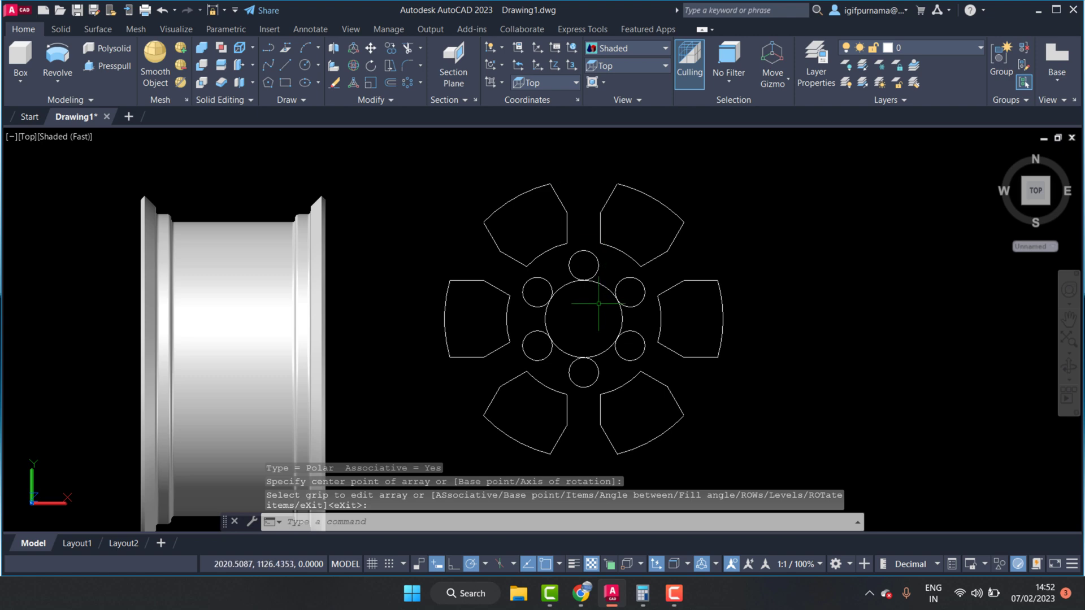
Step: Switch to SW Isometric view and move the wheel rim aside from the outlines
click(628, 67)
click(626, 168)
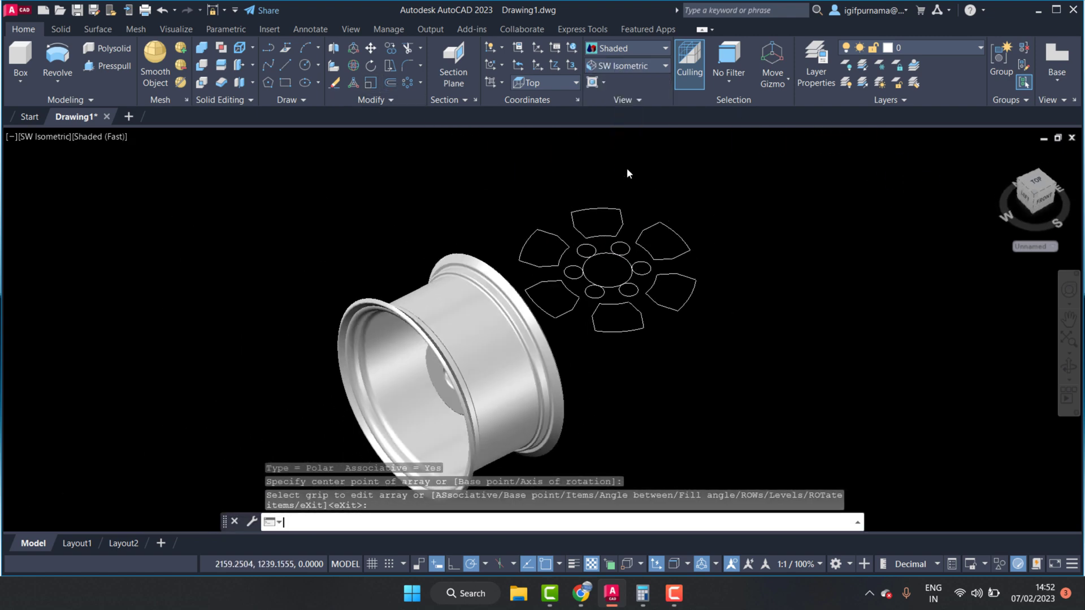
click(370, 50)
click(478, 342)
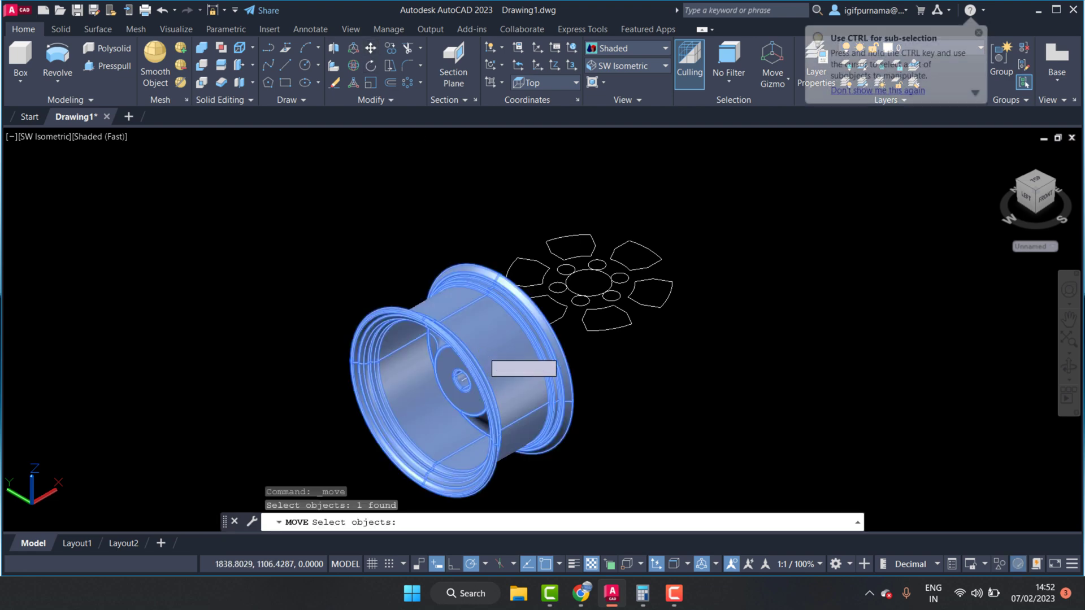
key(Return)
click(286, 270)
scroll(584, 249, up, 3)
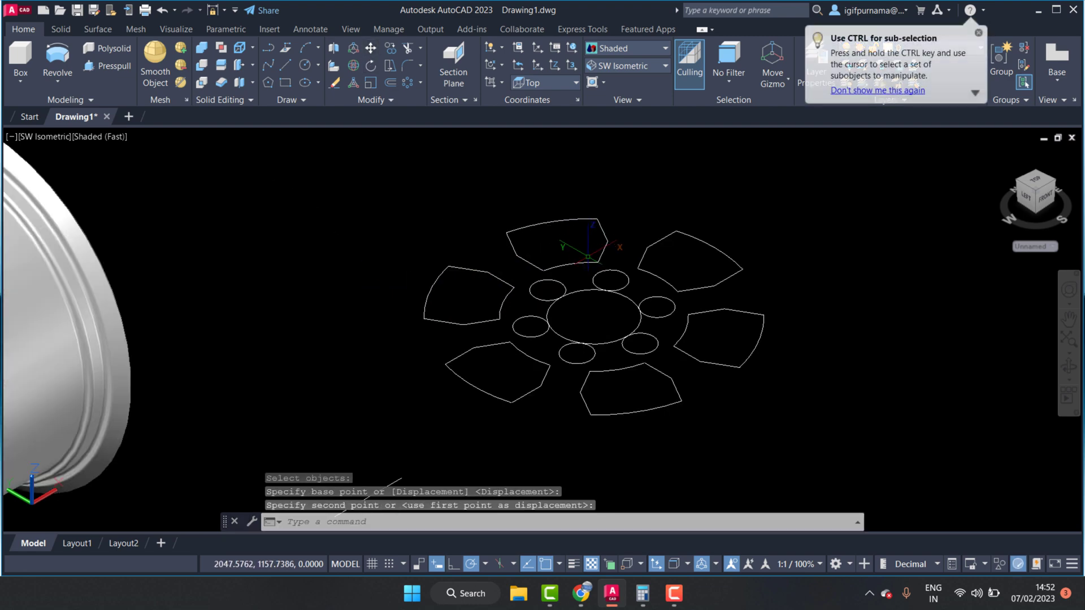
Step: Press-pull the upper-right spoke outline, a second spoke and one bolt-hole circle into tall solids
click(113, 70)
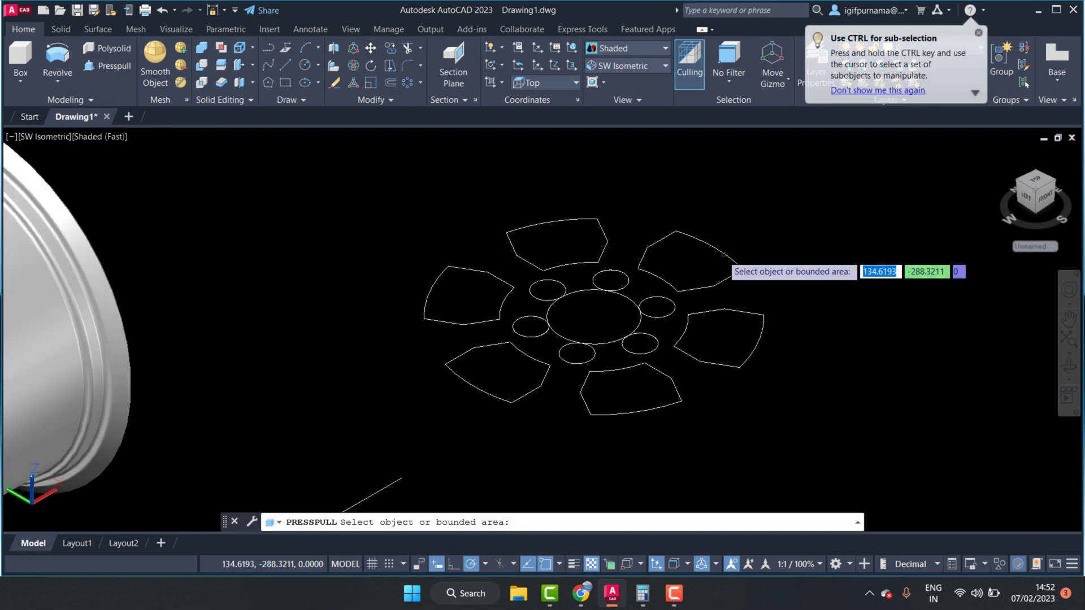
click(675, 260)
scroll(645, 254, down, 2)
scroll(599, 299, down, 3)
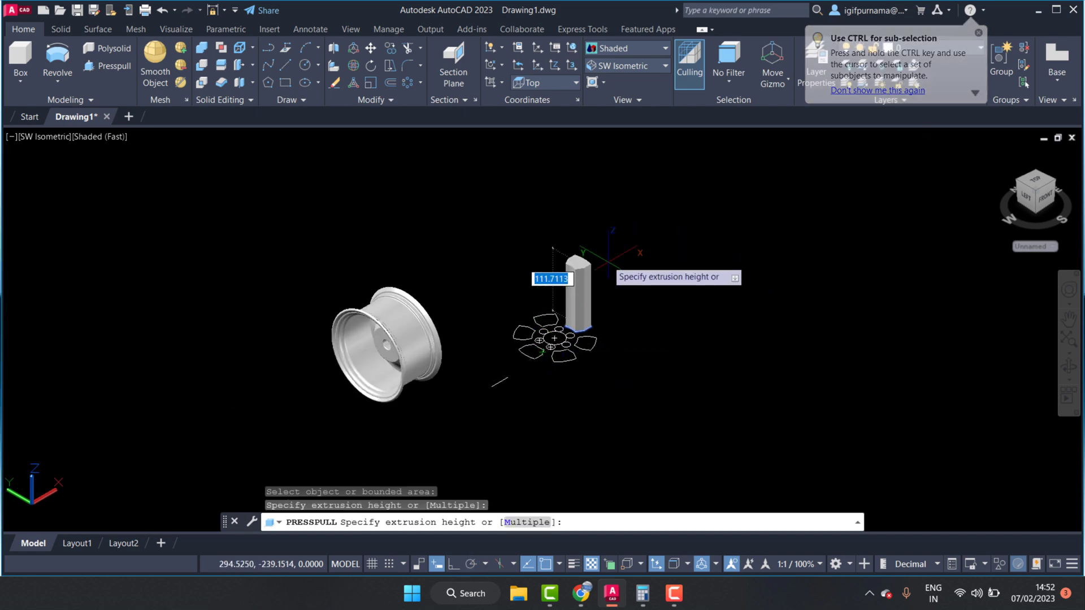
click(582, 266)
scroll(595, 342, down, 1)
click(585, 353)
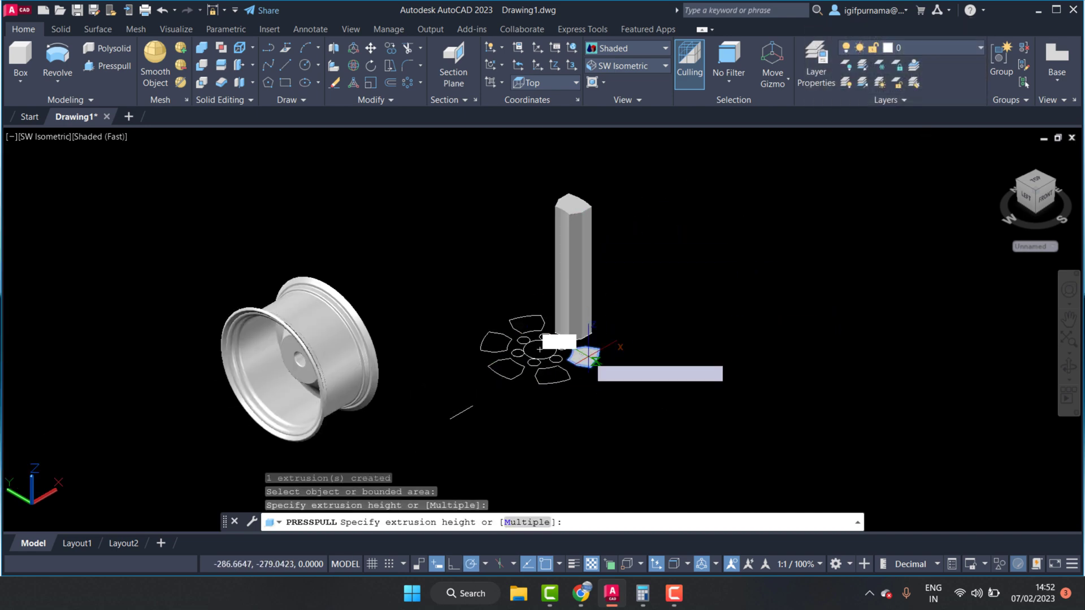
click(592, 207)
scroll(574, 298, up, 3)
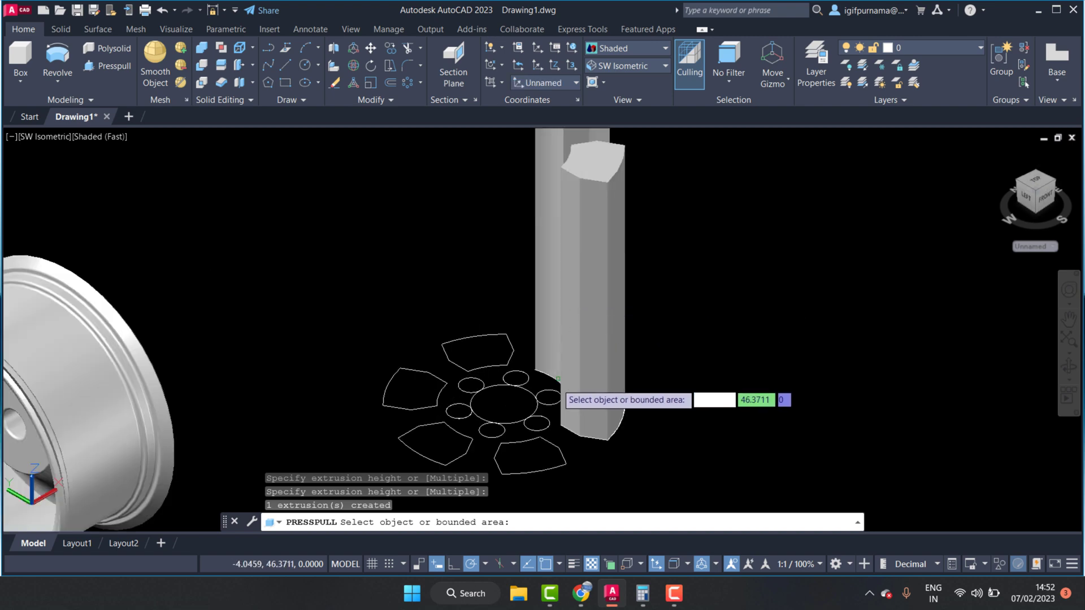
click(550, 391)
click(609, 161)
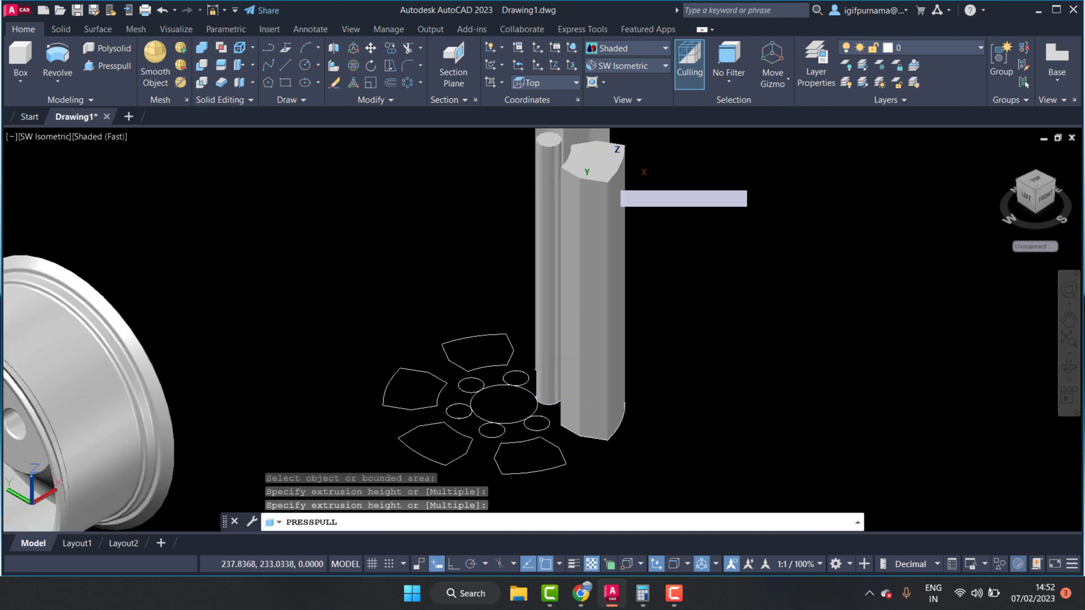
Step: Press-pull three more bolt-hole circles and two spoke outlines, including the top-left one, upward
click(512, 378)
click(594, 177)
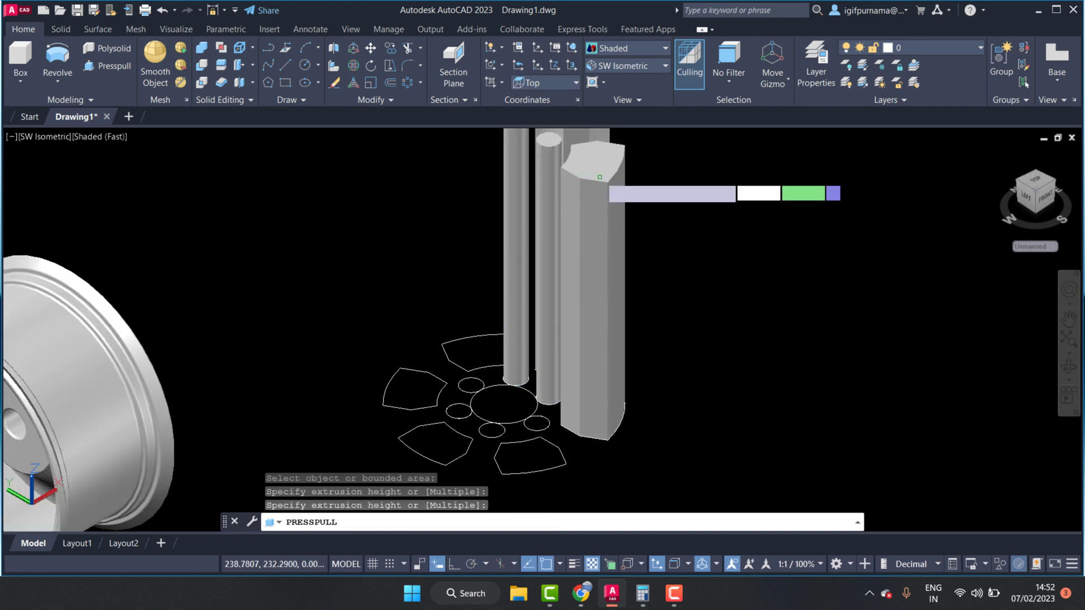
click(470, 353)
click(577, 173)
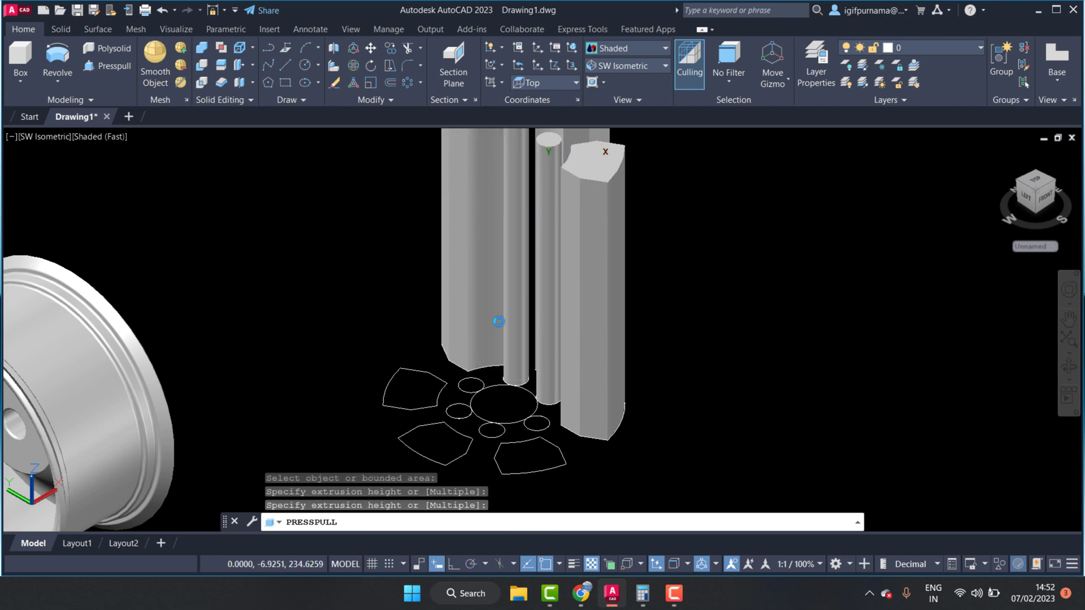
click(471, 385)
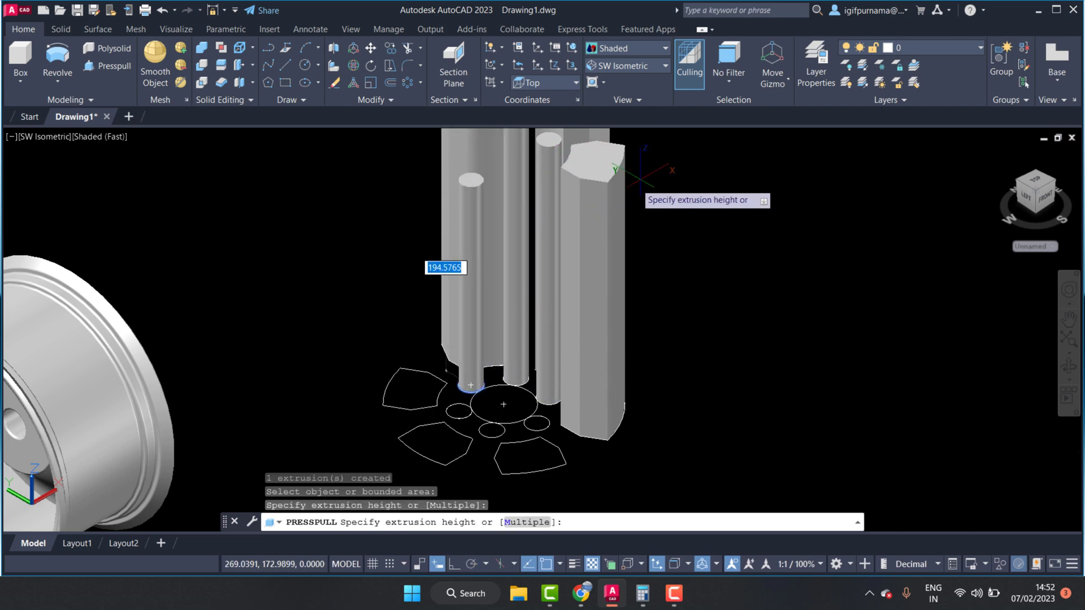
click(591, 187)
click(435, 374)
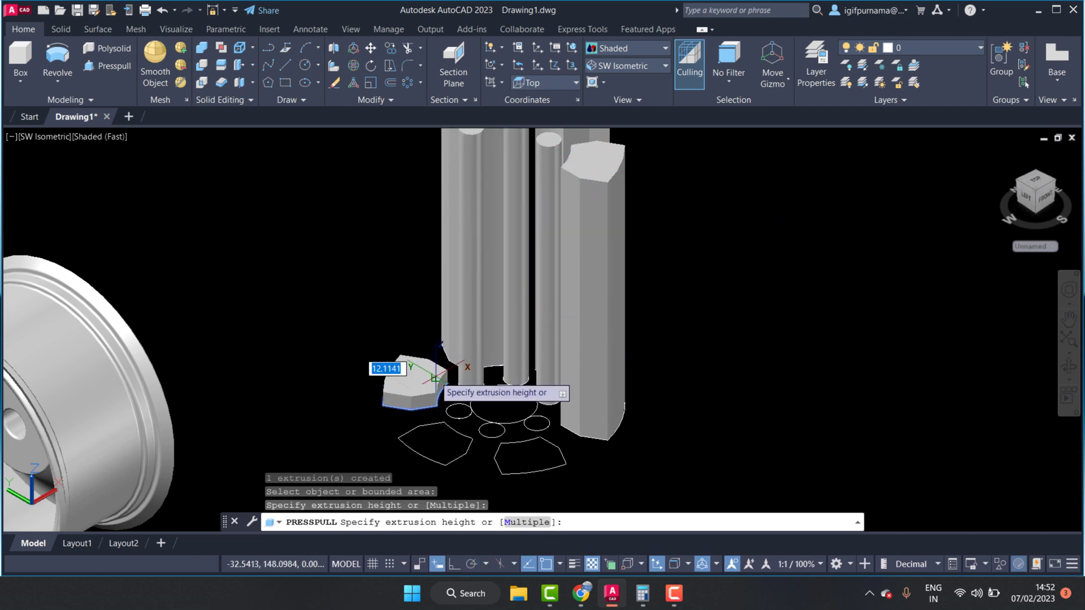
click(586, 179)
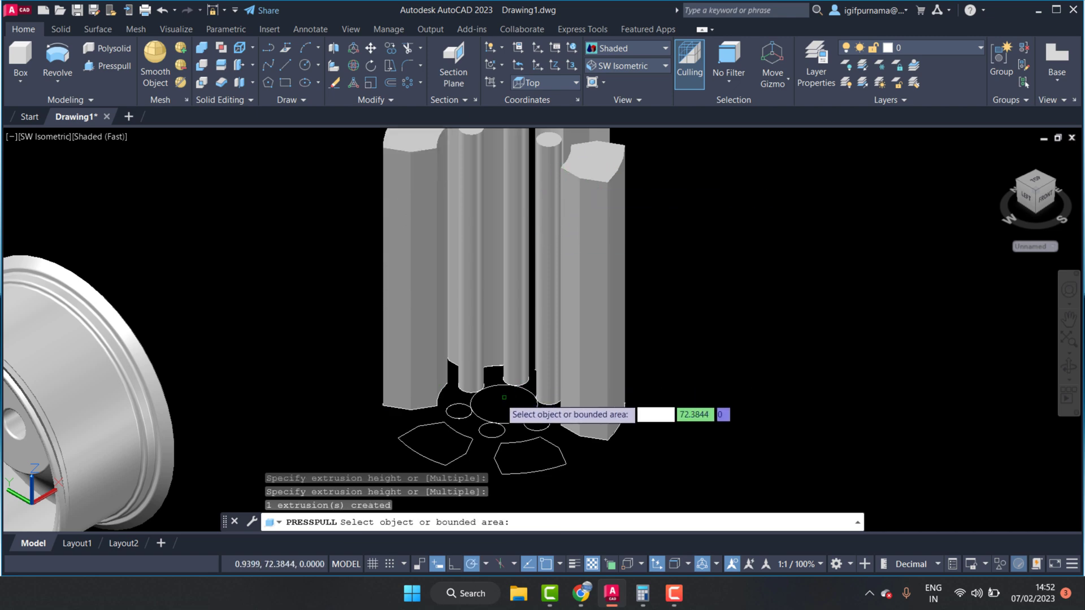
click(458, 411)
click(582, 180)
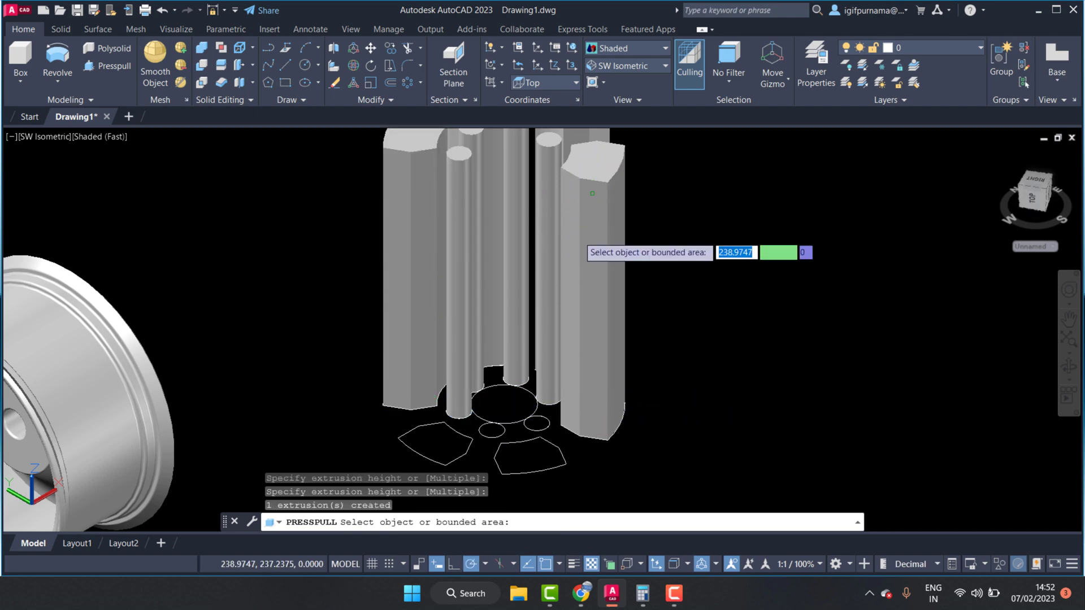
Step: Press-pull the lower-left and final spoke outlines and the last two bolt-hole circles
click(464, 443)
click(588, 193)
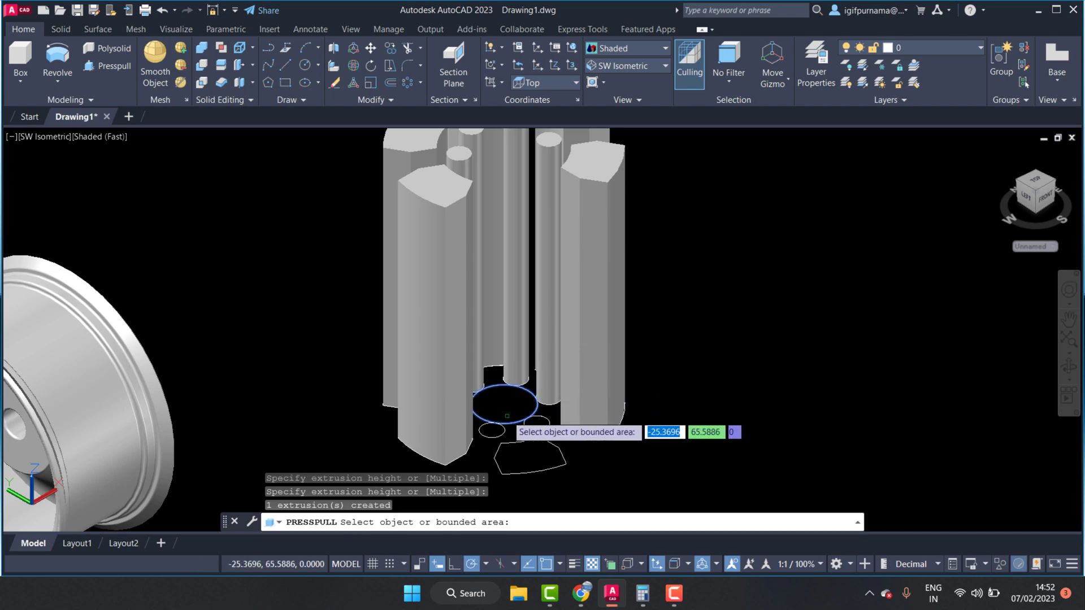
click(492, 431)
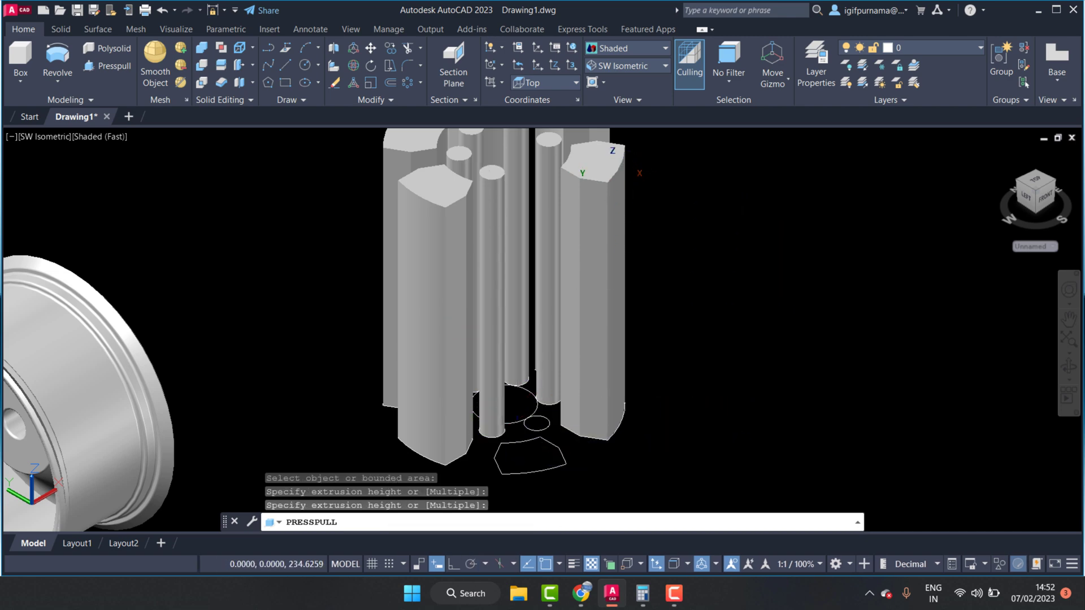
click(607, 180)
click(537, 424)
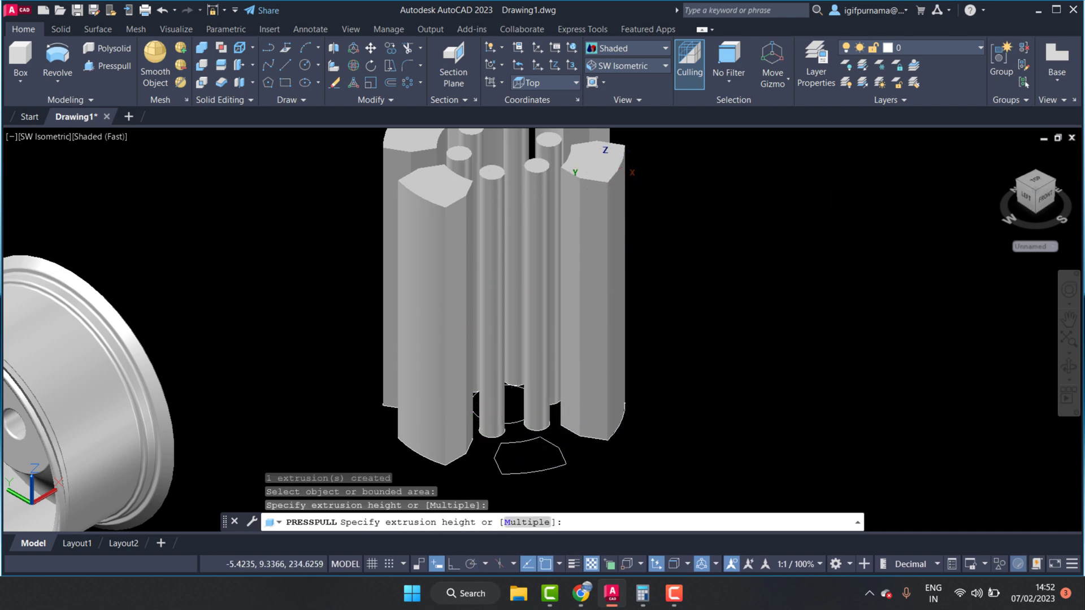
click(602, 169)
click(529, 455)
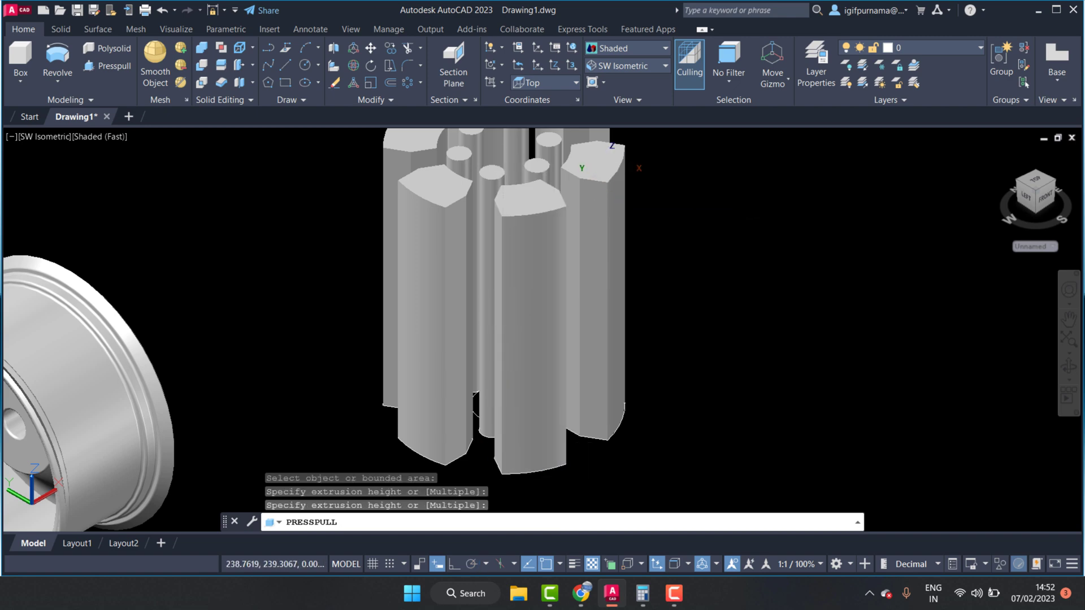
click(607, 178)
key(Return)
Step: Begin a line at the hub centre, viewing the model from above
click(284, 67)
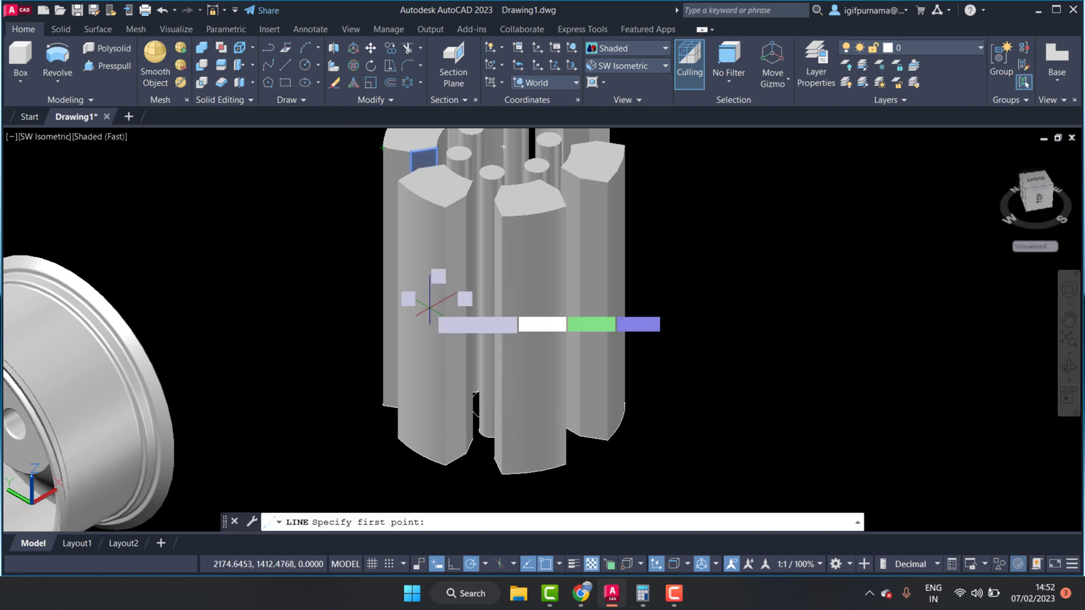
click(1068, 367)
mouse_move(600, 375)
mouse_down()
mouse_move(607, 463)
mouse_move(618, 467)
mouse_up()
right_click(633, 270)
click(648, 276)
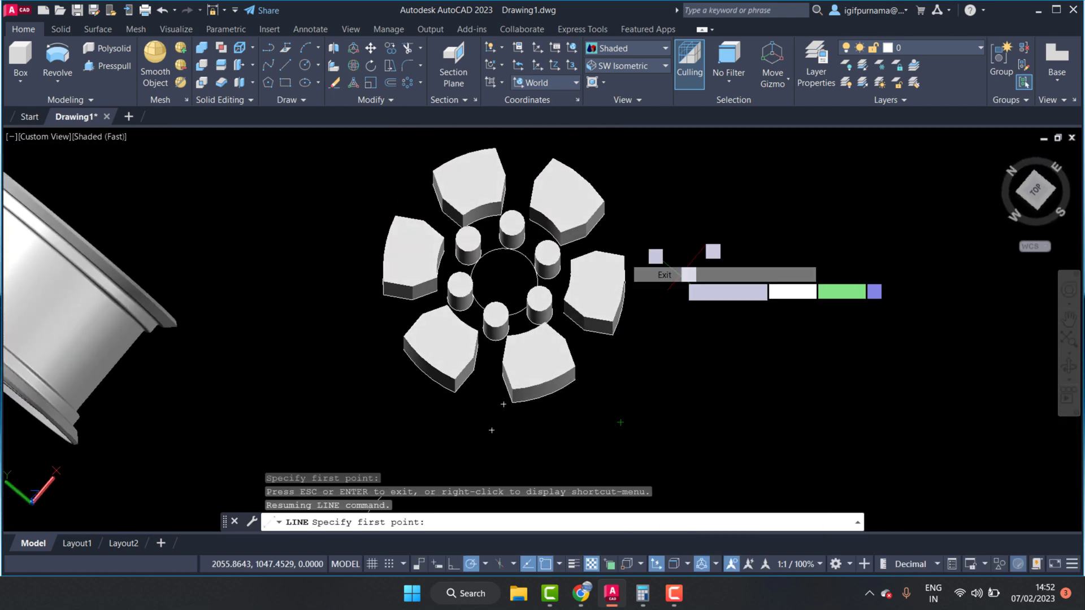
click(503, 281)
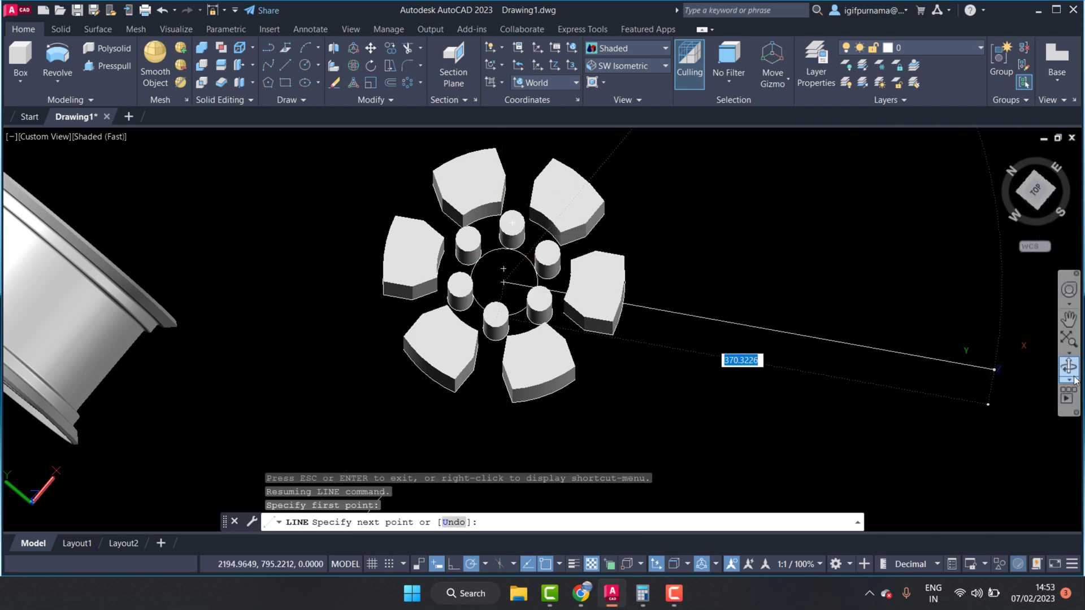
Step: Extend the line vertically above the solids and restore the SW Isometric view
click(1075, 380)
drag(848, 351, 658, 261)
right_click(661, 263)
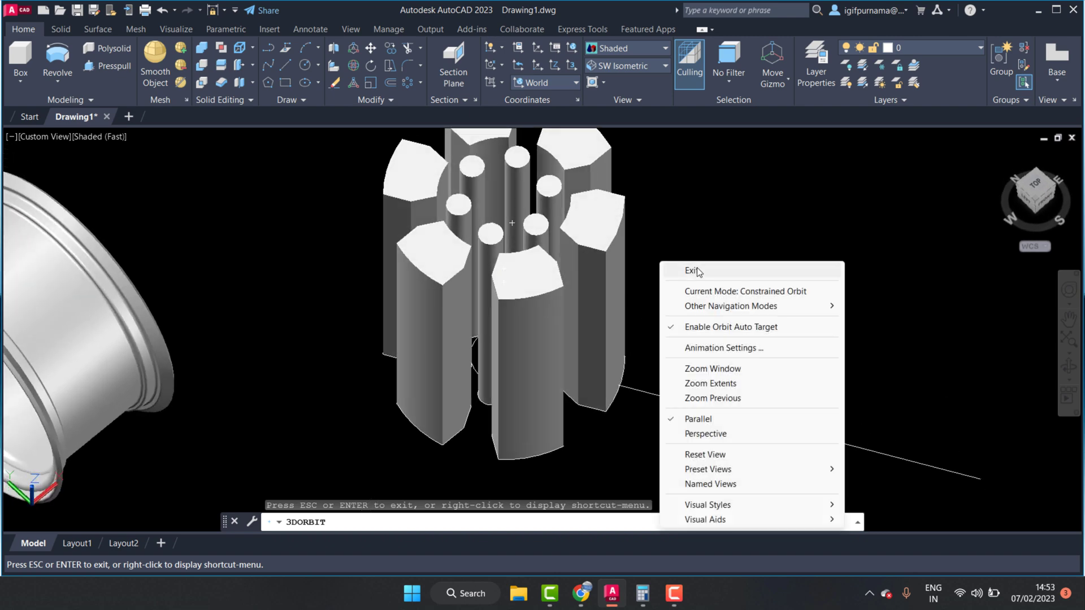
click(691, 271)
scroll(551, 246, down, 5)
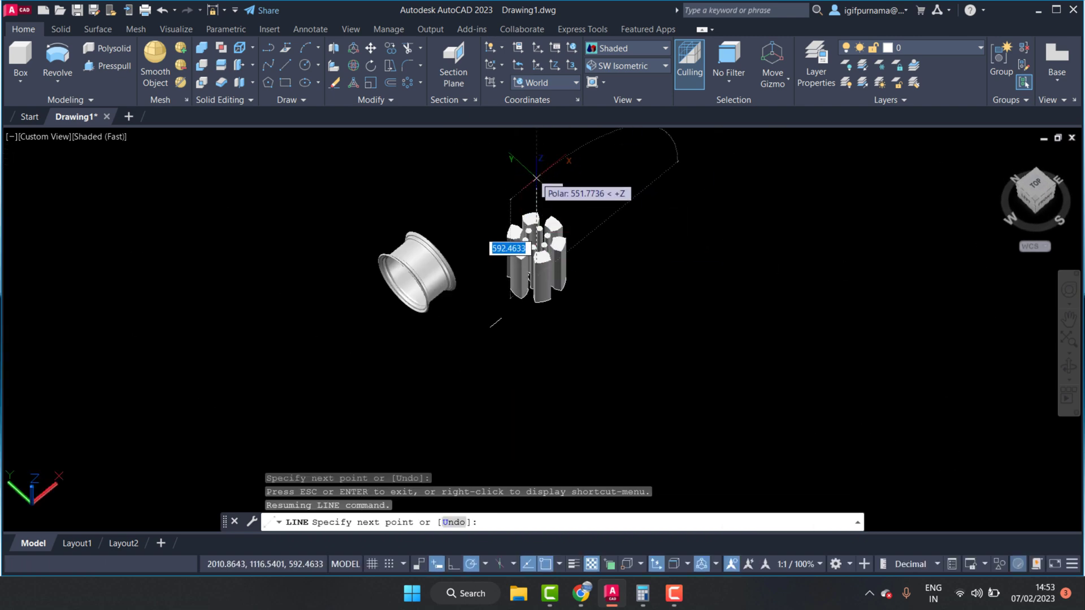
click(536, 177)
right_click(537, 180)
click(565, 188)
scroll(509, 228, up, 4)
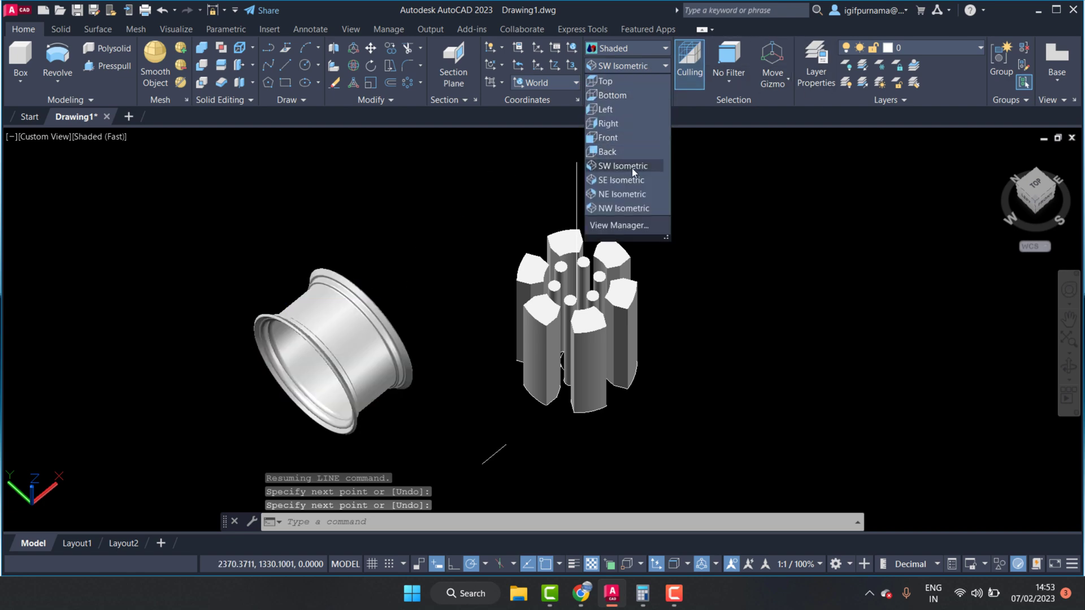
click(629, 166)
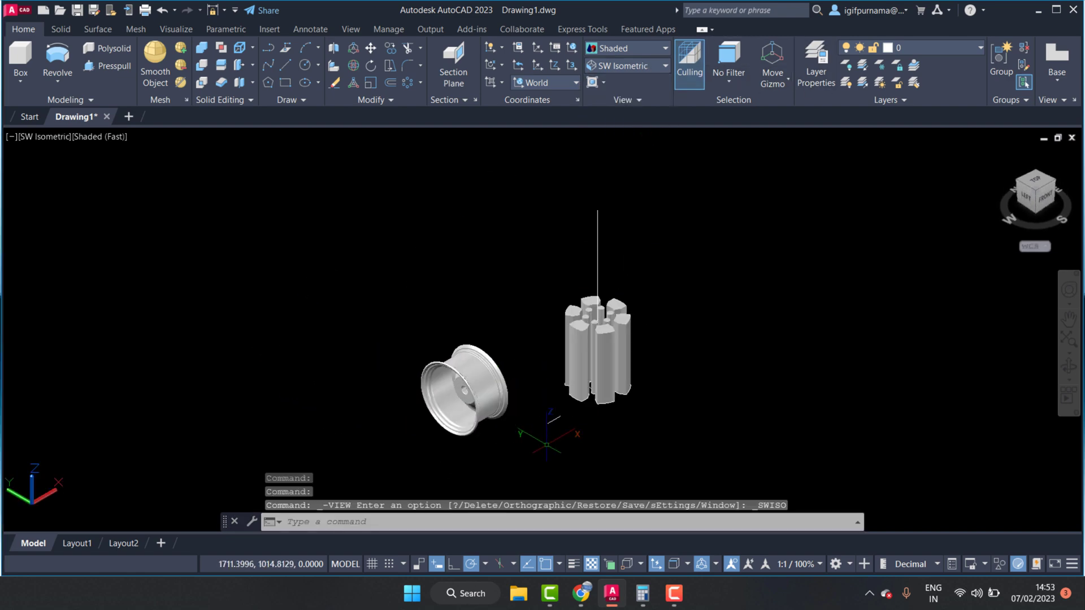
scroll(543, 447, up, 4)
Step: Start a 3D rotation of the rim, then cancel it
click(354, 68)
click(432, 309)
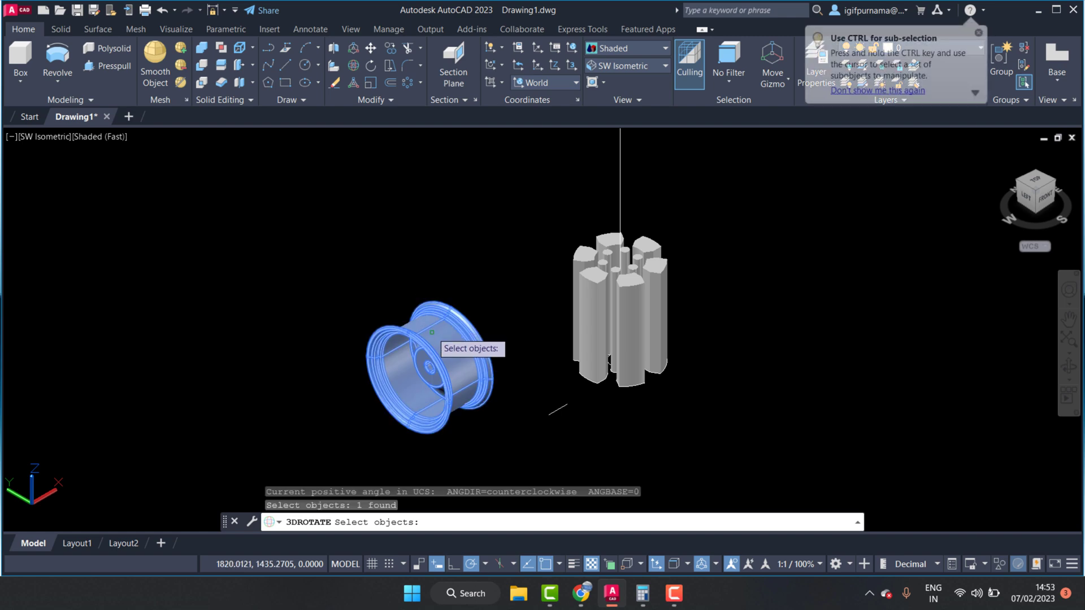
key(Return)
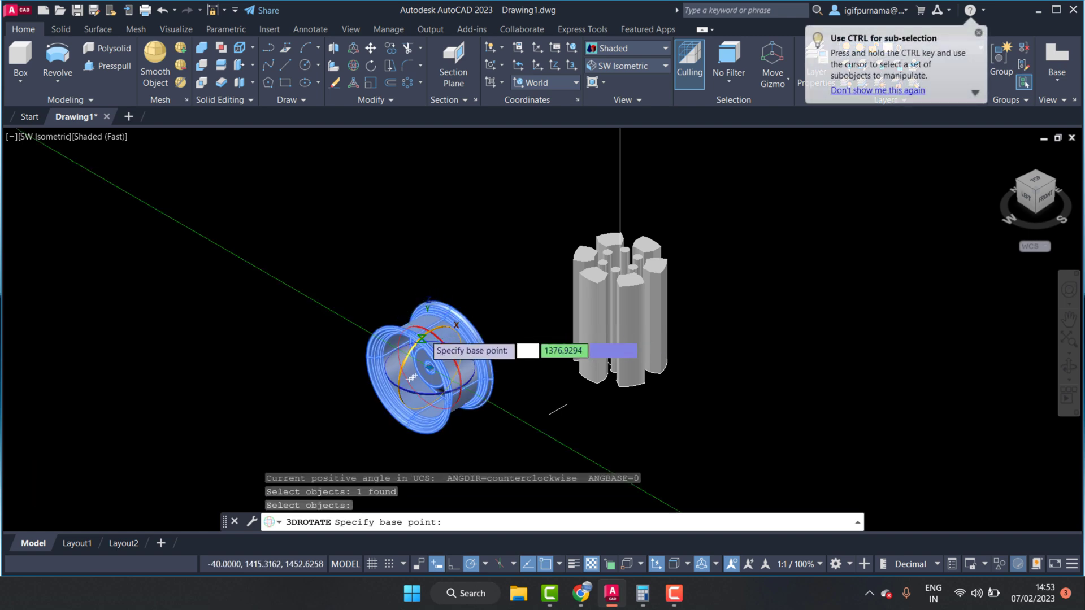
click(412, 377)
key(Escape)
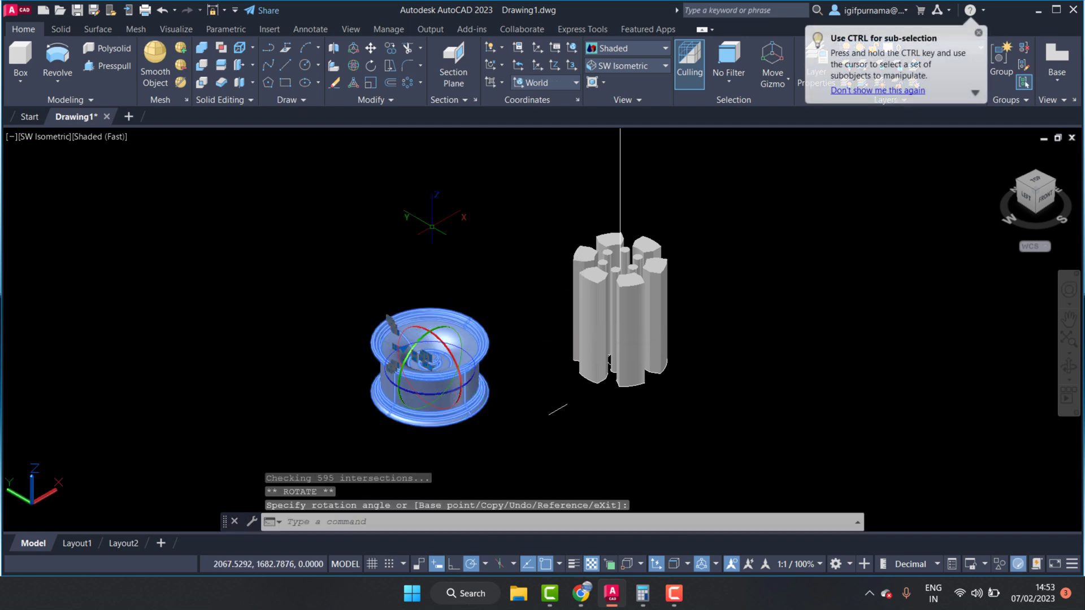
Step: Move the rim from its hub centre onto the top of the prisms
click(370, 48)
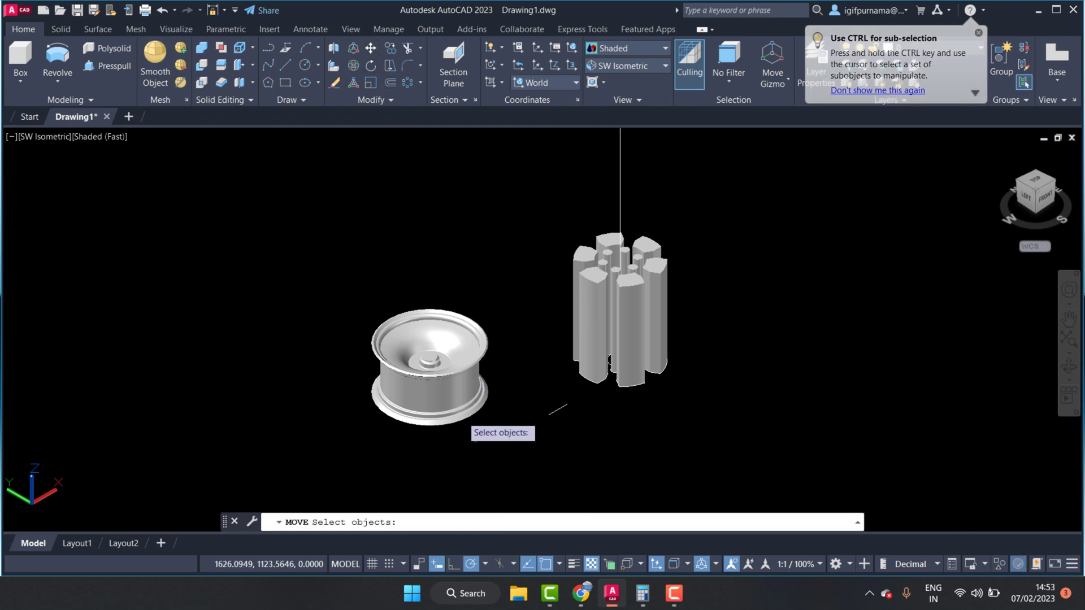
scroll(452, 350, up, 3)
scroll(441, 361, down, 2)
click(438, 368)
scroll(424, 317, down, 1)
key(Return)
scroll(405, 270, up, 2)
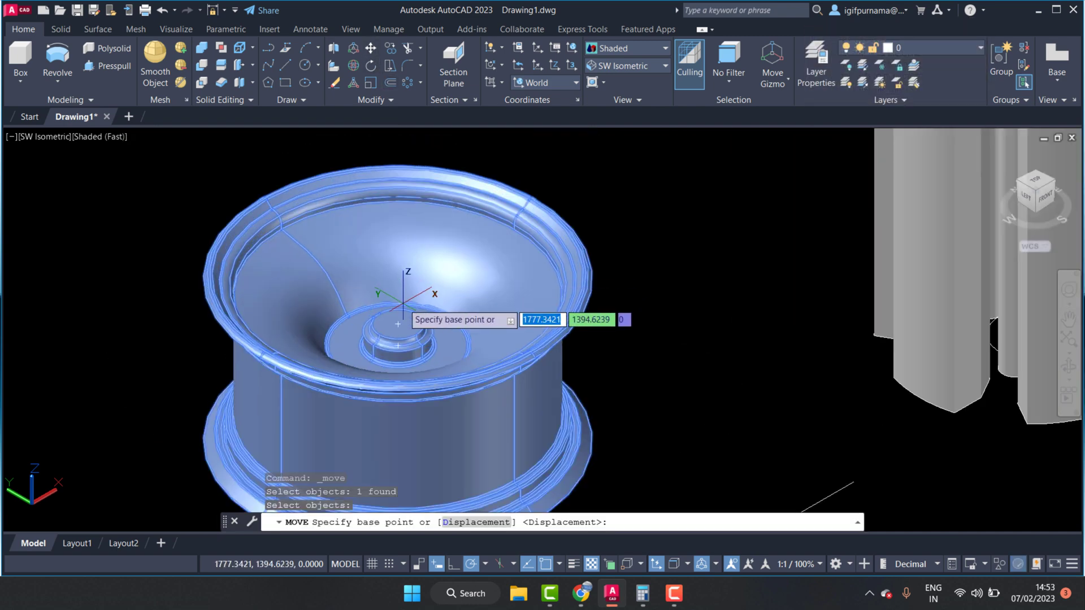
scroll(398, 306, up, 3)
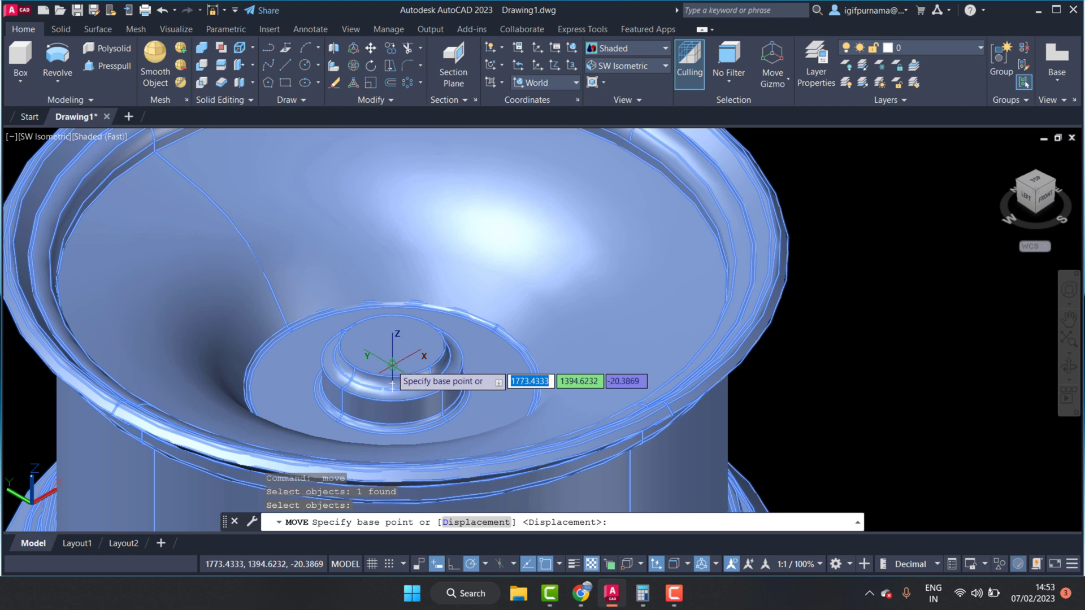
click(392, 386)
scroll(375, 368, down, 5)
scroll(368, 388, down, 3)
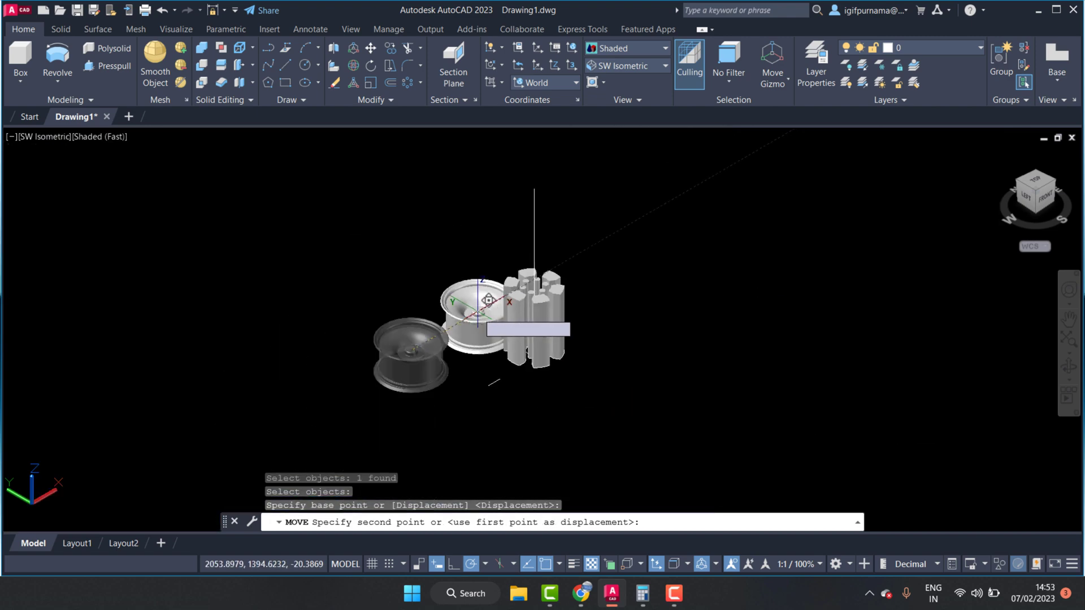
click(541, 190)
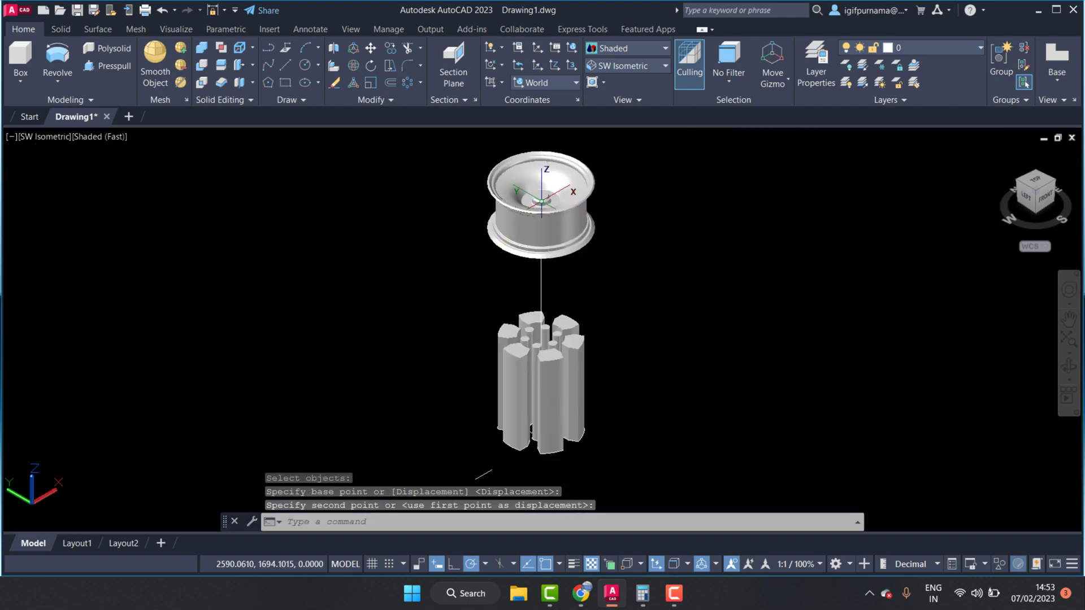
Step: Lower the rim along -Z so it encircles the prisms
click(370, 48)
click(536, 209)
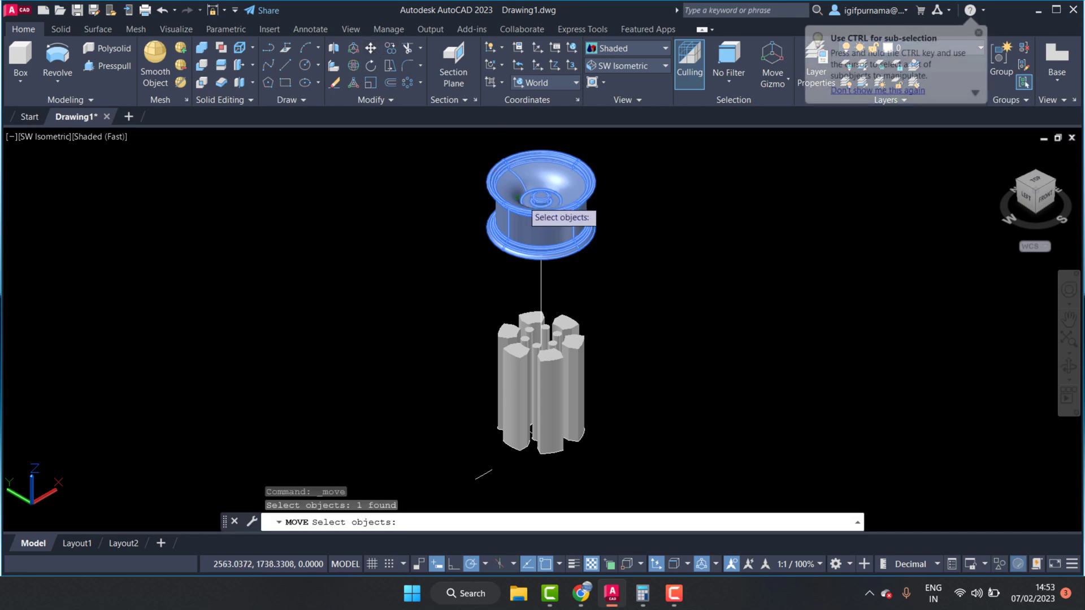
key(Return)
click(680, 208)
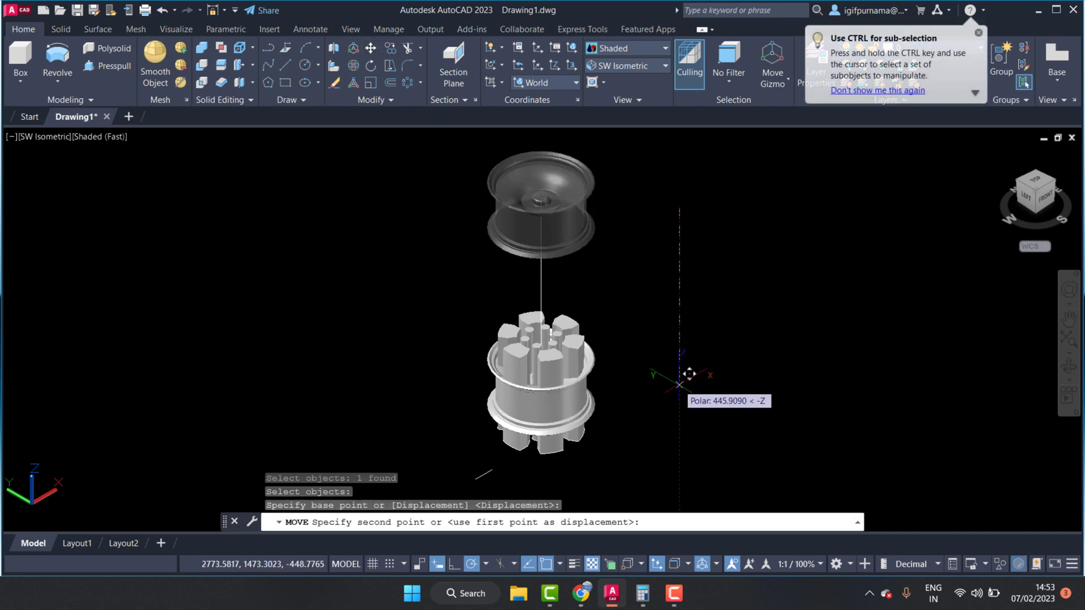
click(679, 385)
Step: Orbit to look down on the model and check the rim's alignment
click(1069, 366)
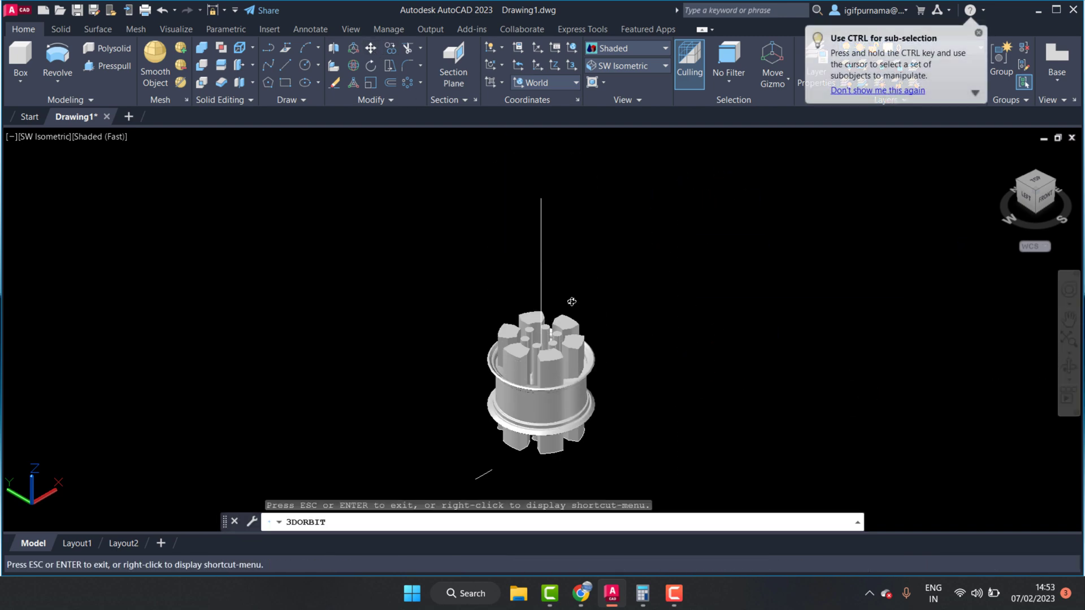
mouse_move(570, 305)
mouse_down()
mouse_move(514, 344)
mouse_move(504, 269)
mouse_move(468, 286)
mouse_move(569, 250)
mouse_up()
scroll(546, 323, up, 3)
scroll(504, 269, down, 2)
right_click(630, 258)
click(634, 257)
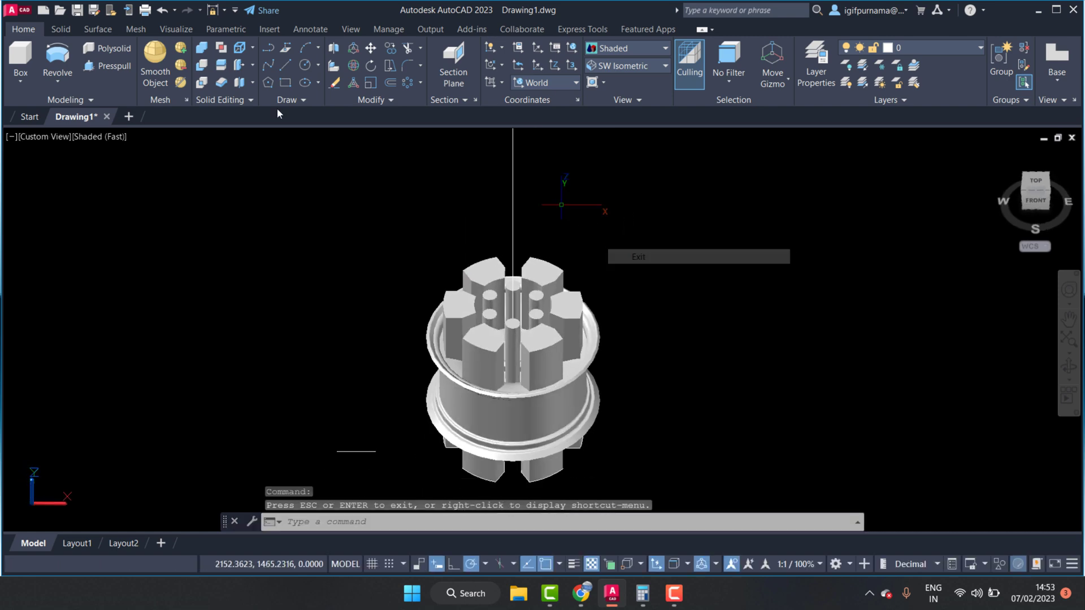
Step: Subtract all spoke prisms and bolt-hole pins from the rim
click(197, 68)
scroll(519, 438, up, 2)
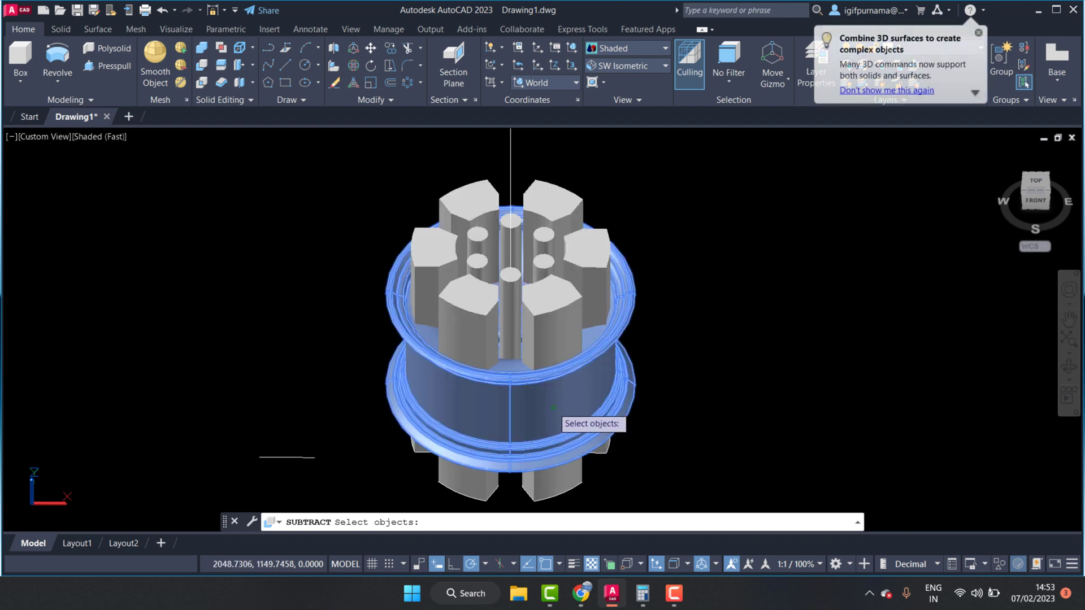
click(596, 389)
key(Return)
click(544, 301)
click(588, 258)
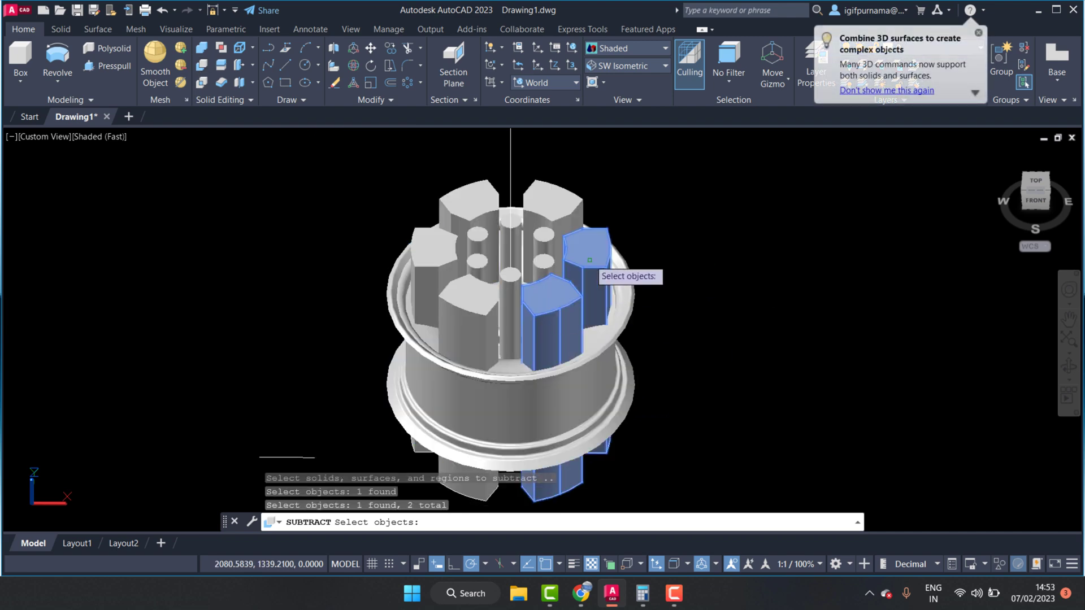
click(559, 195)
click(766, 416)
click(376, 190)
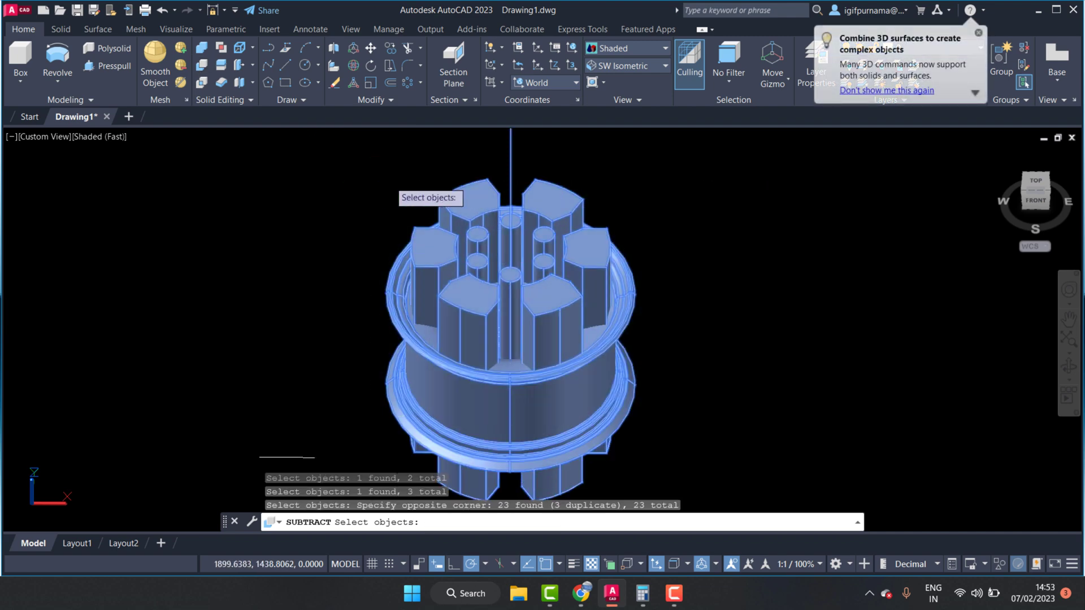
key(Return)
Step: Orbit to face the wheel, then move the finished wheel off to the right
click(1068, 367)
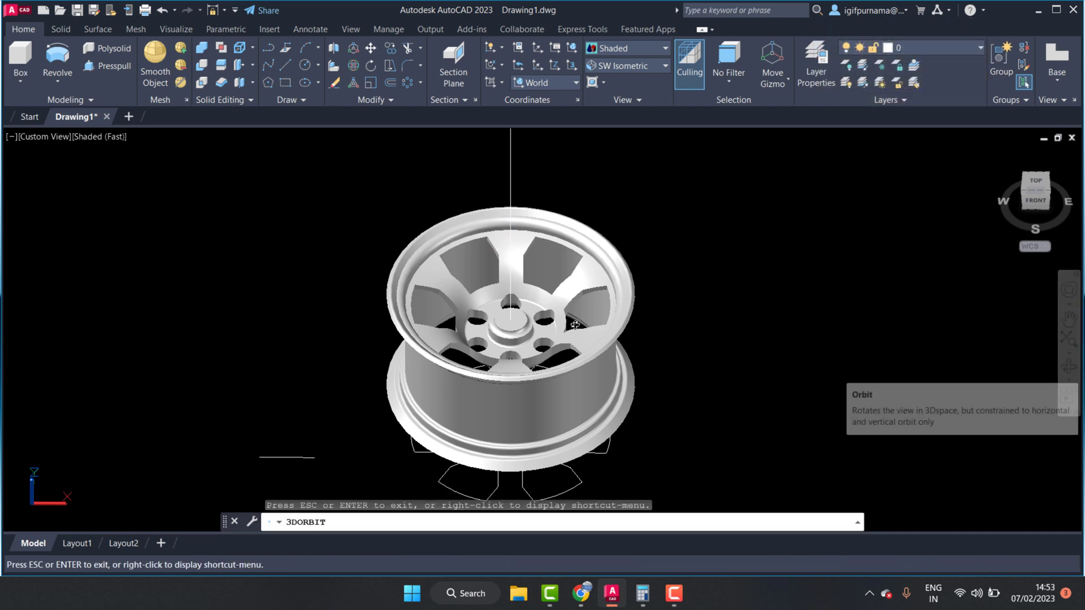
mouse_move(489, 312)
mouse_down()
mouse_move(488, 393)
mouse_move(322, 310)
mouse_move(298, 286)
mouse_move(269, 221)
mouse_move(315, 266)
mouse_move(340, 325)
mouse_move(517, 333)
mouse_up()
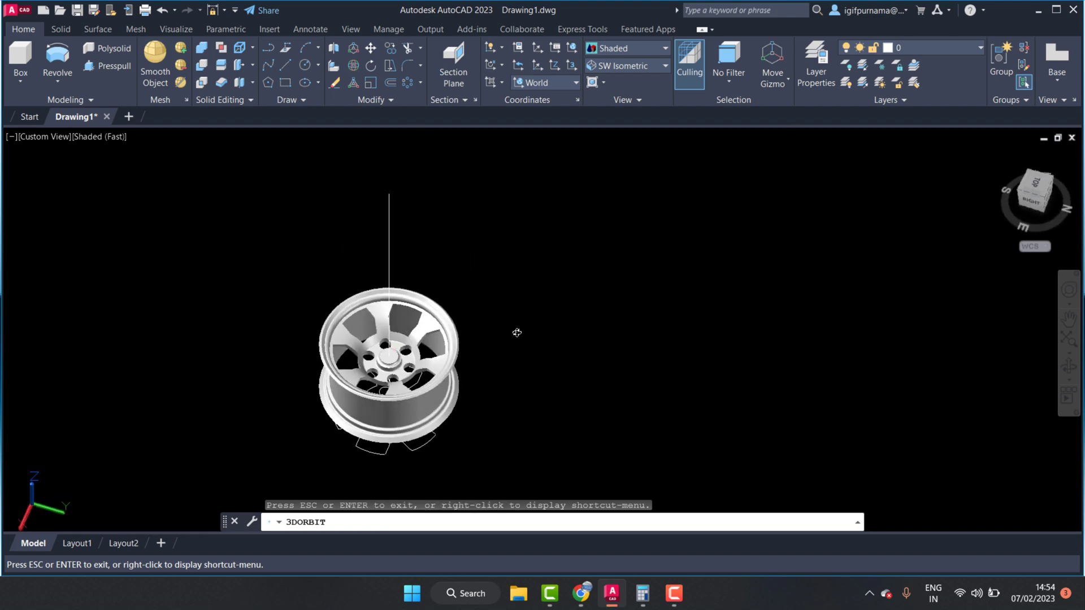
right_click(538, 315)
click(578, 62)
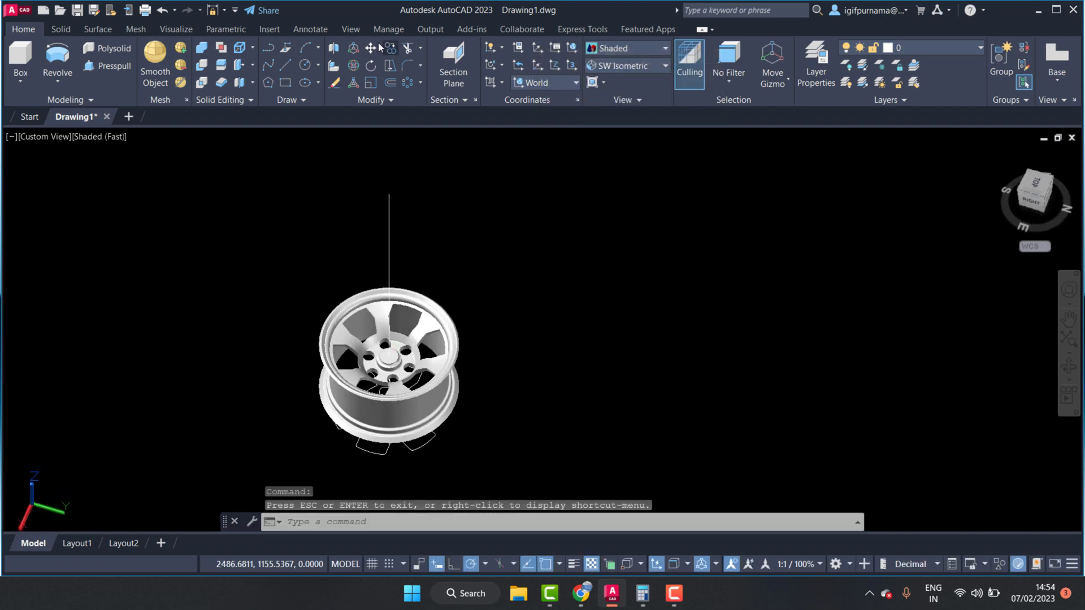
click(371, 48)
click(390, 339)
key(Return)
click(419, 351)
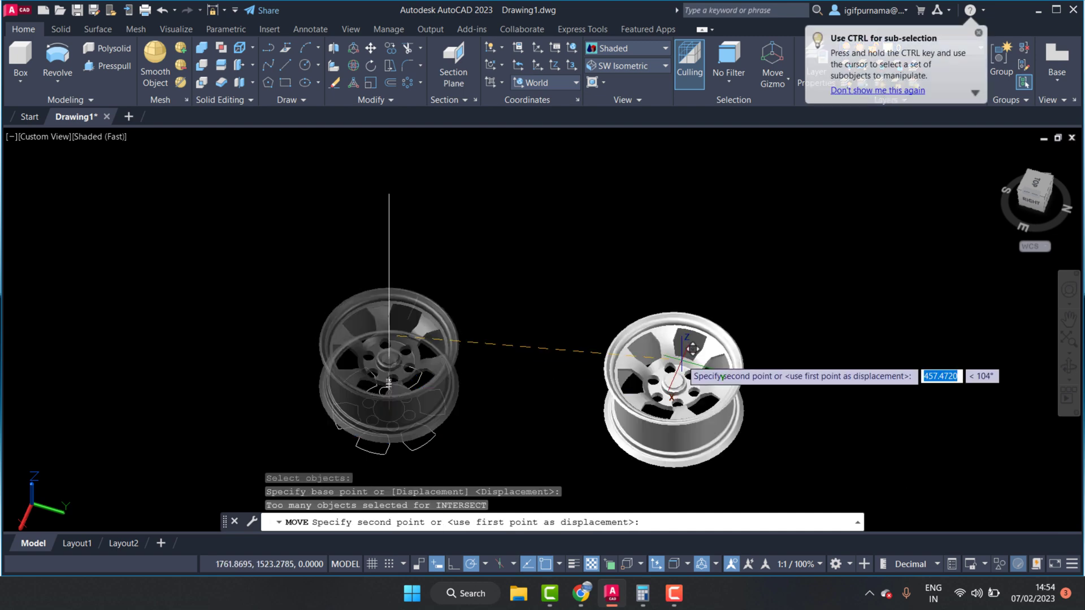
click(701, 379)
Step: Erase the leftover spoke and bolt-hole outlines with a window selection
click(334, 84)
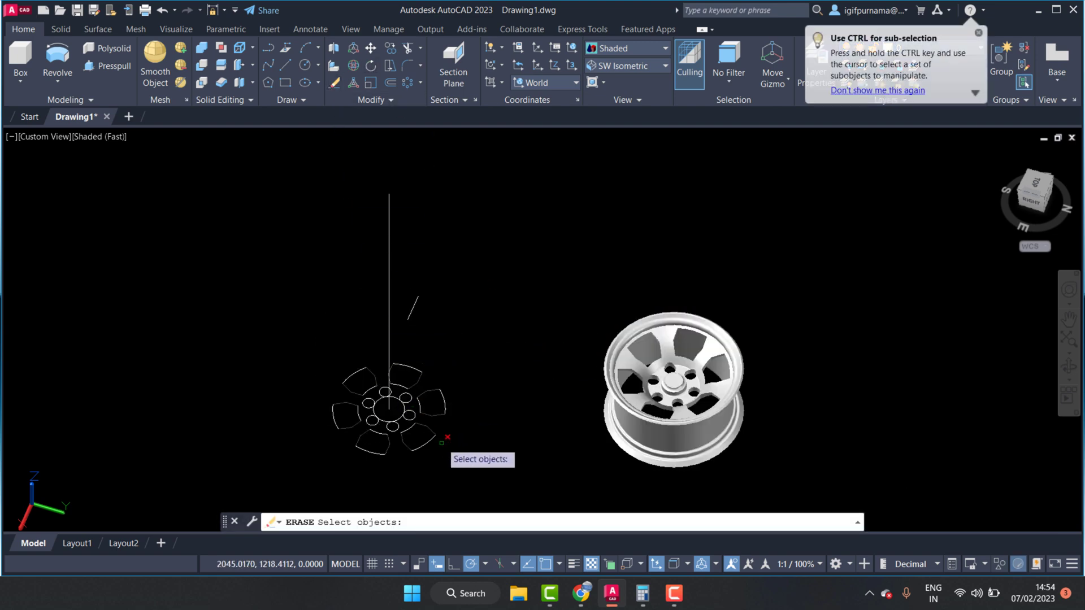
click(283, 195)
key(Return)
Step: Select the wheel and orbit to inspect its underside, hub and spokes
scroll(443, 277, down, 5)
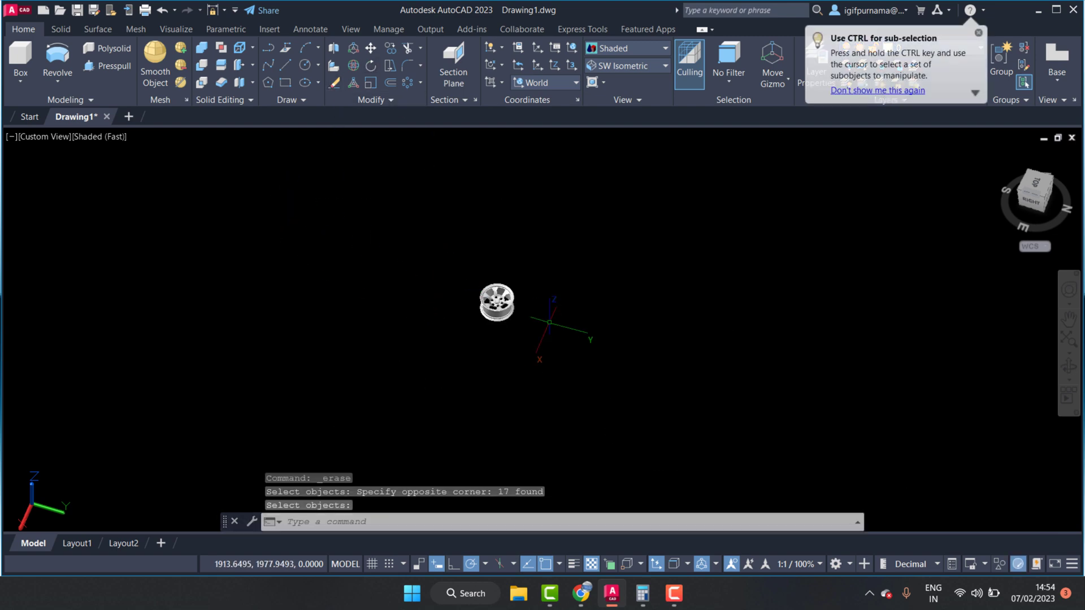
scroll(545, 311, up, 4)
scroll(328, 266, up, 2)
scroll(452, 283, up, 2)
scroll(452, 283, up, 2)
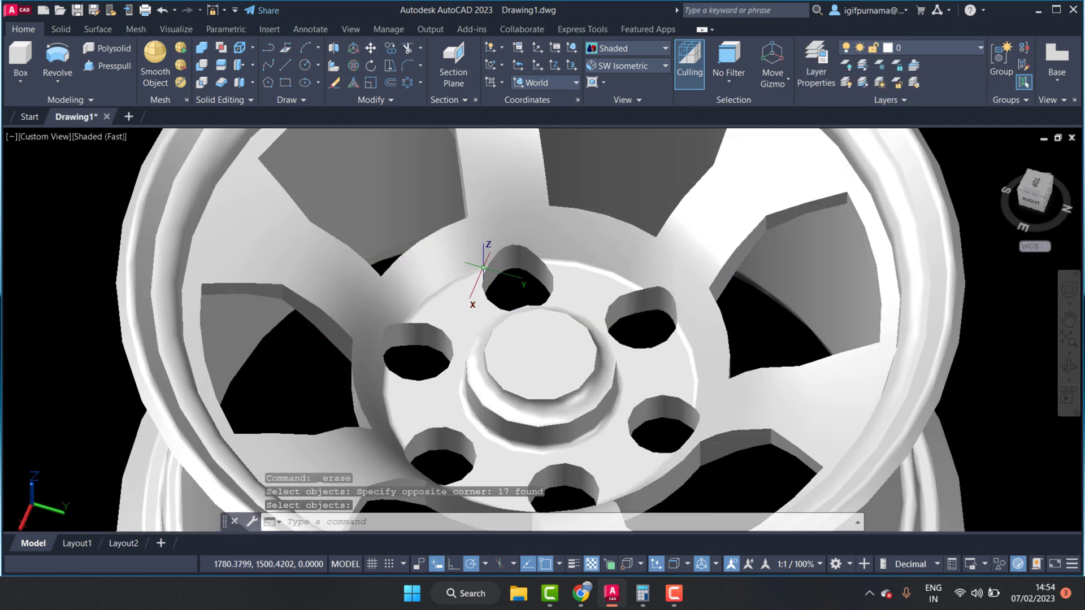
scroll(452, 283, down, 1)
click(452, 283)
click(1068, 367)
mouse_move(877, 341)
mouse_down()
mouse_move(496, 245)
mouse_move(478, 128)
mouse_move(542, 351)
mouse_move(524, 331)
mouse_up()
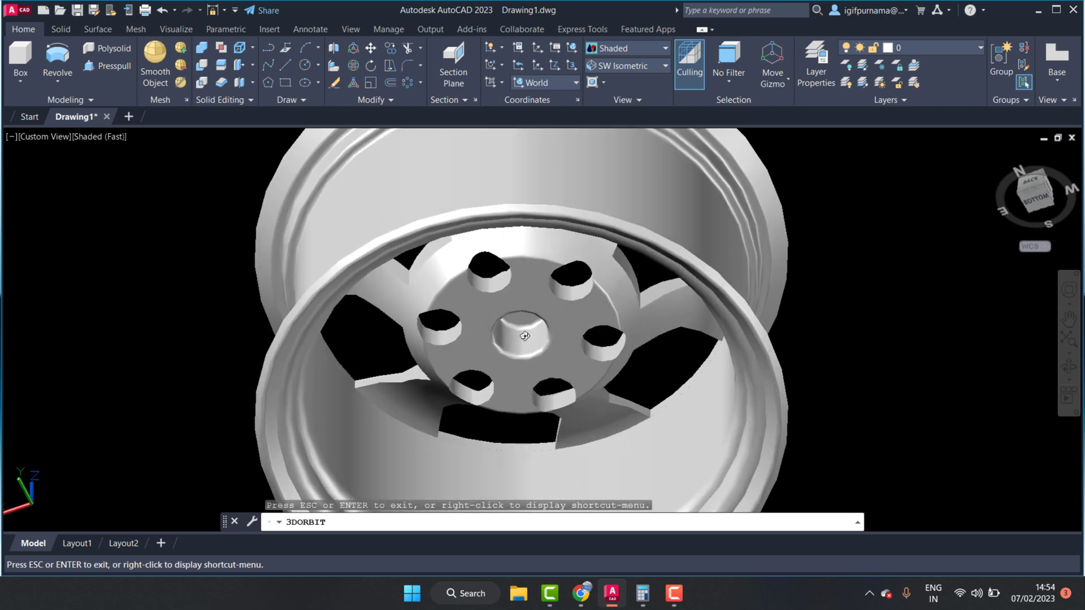
mouse_move(572, 278)
mouse_down()
mouse_move(384, 266)
mouse_move(424, 261)
mouse_up()
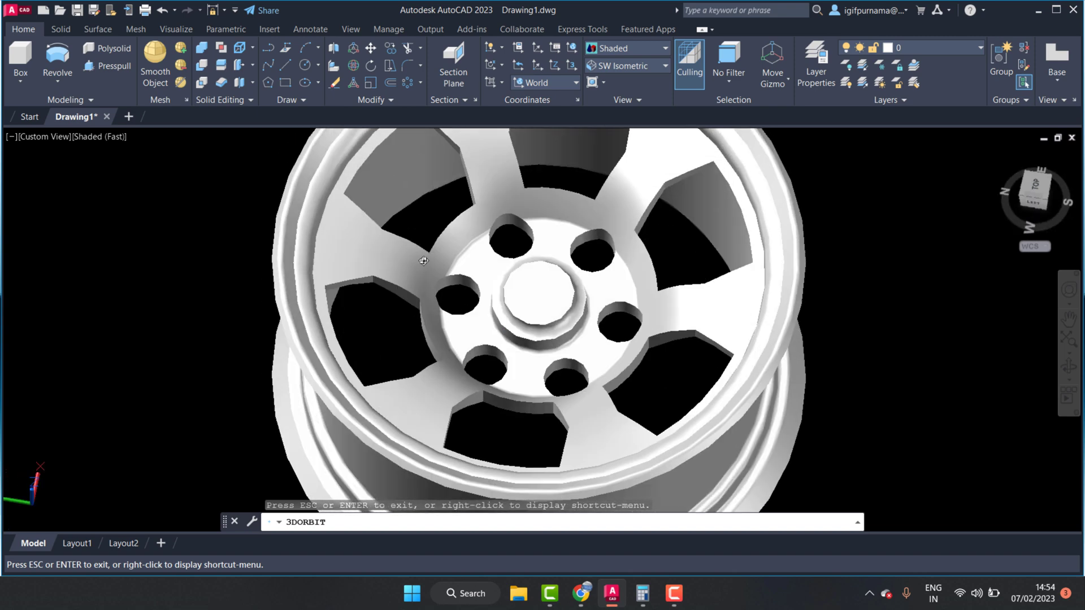
scroll(622, 220, down, 4)
right_click(622, 220)
click(664, 219)
Step: Switch to SW Isometric view and zoom in on the wheel
click(622, 60)
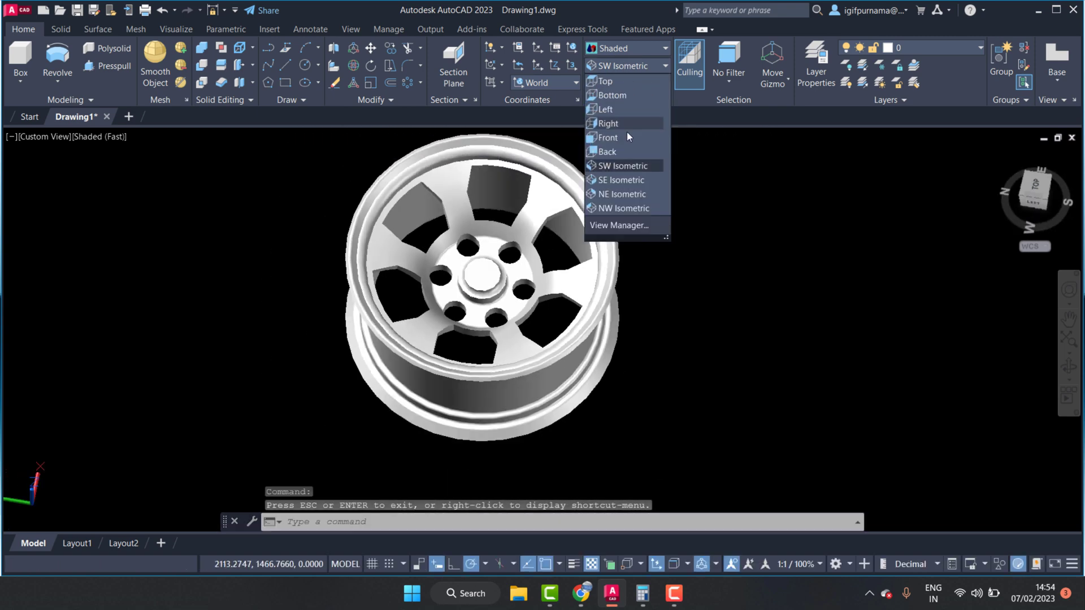
click(629, 167)
scroll(495, 335, up, 4)
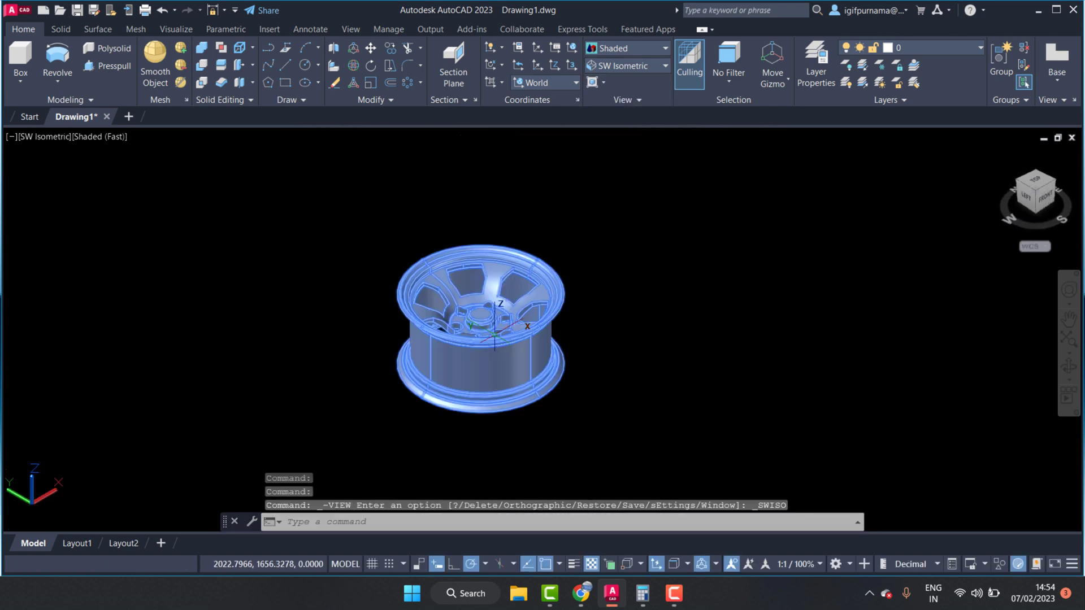
scroll(494, 335, up, 2)
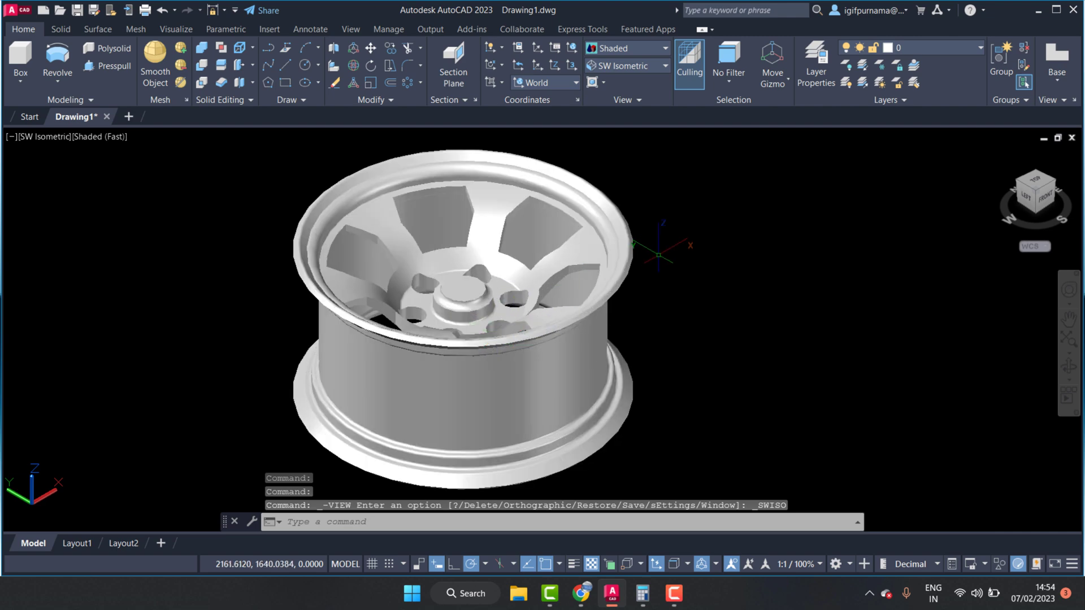